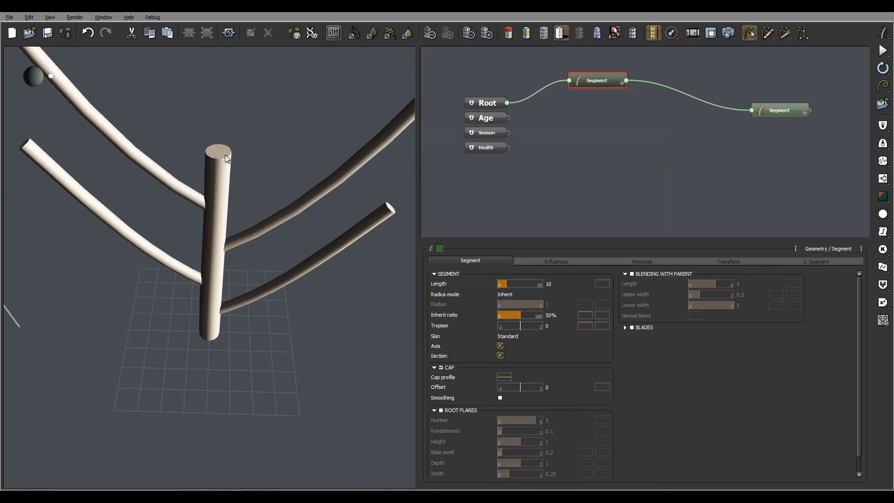
- Enable cap smoothing for the trunk segment
{"action": "left_click_drag", "start_coordinate": [244, 155], "coordinate": [216, 125]}
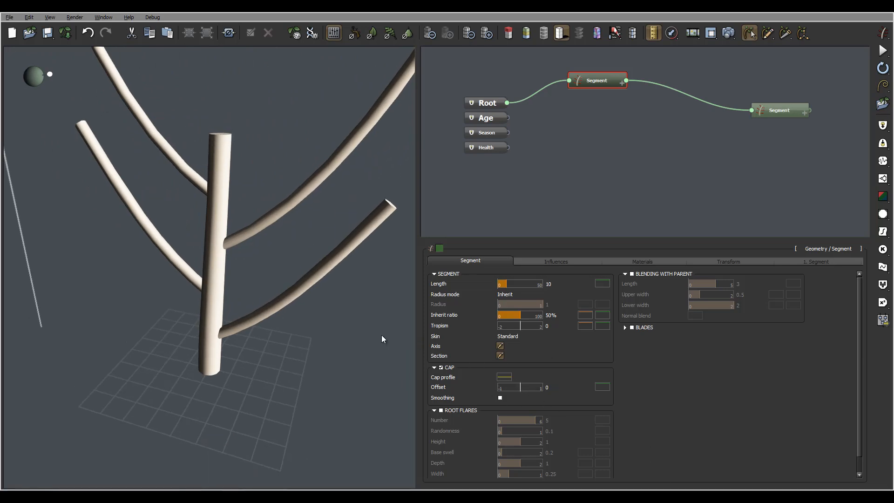
{"action": "left_click", "coordinate": [500, 398]}
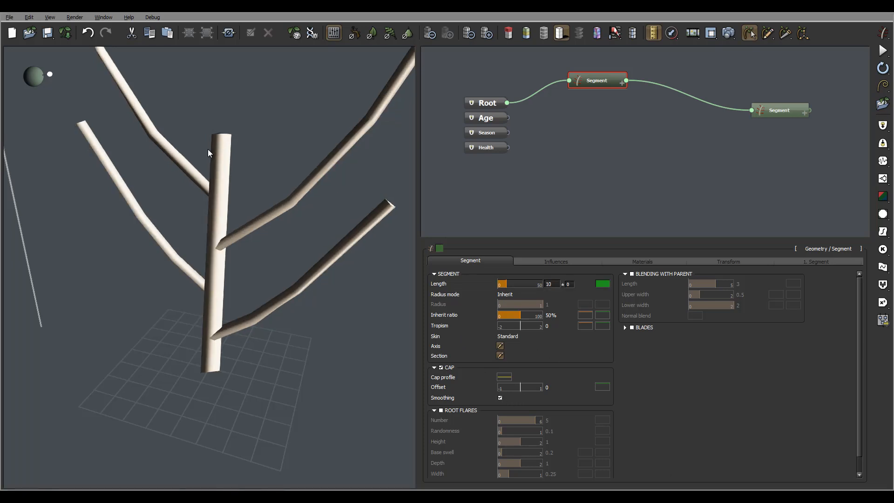
{"action": "left_click_drag", "start_coordinate": [209, 134], "coordinate": [221, 146]}
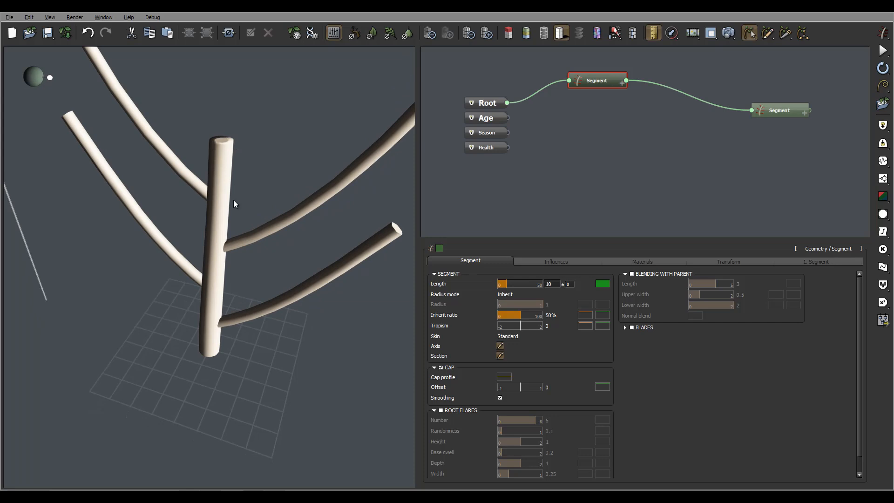
{"action": "left_click_drag", "start_coordinate": [233, 200], "coordinate": [250, 171]}
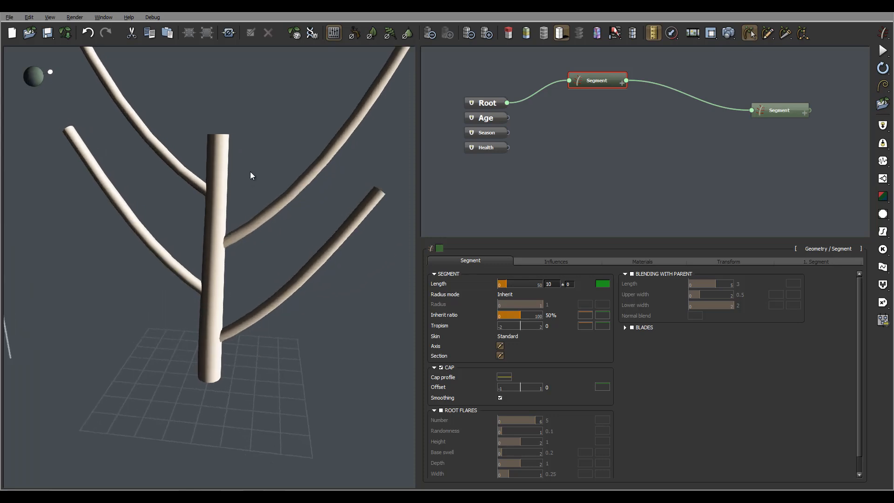
- Open the trunk segment's cap profile curve and lower its end keypoint at X=1 to Y=0
{"action": "left_click", "coordinate": [504, 377]}
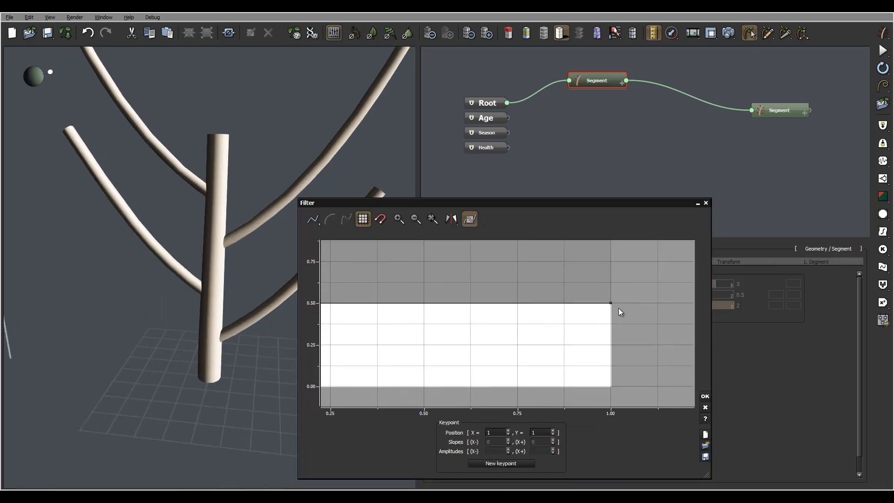
{"action": "left_click", "coordinate": [611, 304]}
{"action": "left_click_drag", "start_coordinate": [612, 307], "coordinate": [612, 388]}
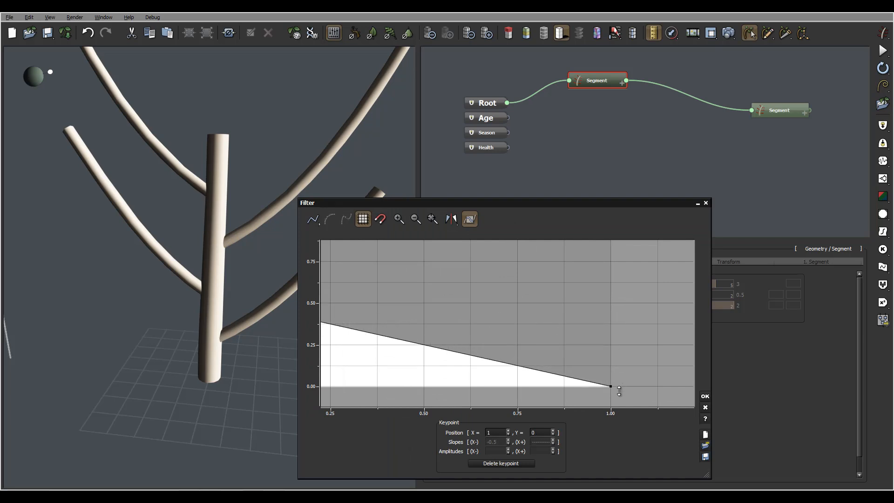
{"action": "left_click_drag", "start_coordinate": [244, 141], "coordinate": [247, 211]}
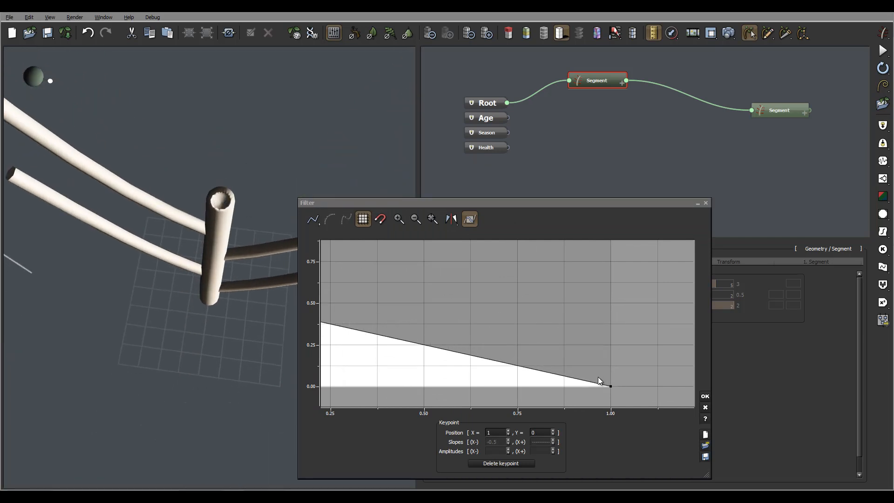
- Raise the trunk cap profile's end keypoint at X=1 to about Y=0.77
{"action": "left_click_drag", "start_coordinate": [612, 386], "coordinate": [616, 256]}
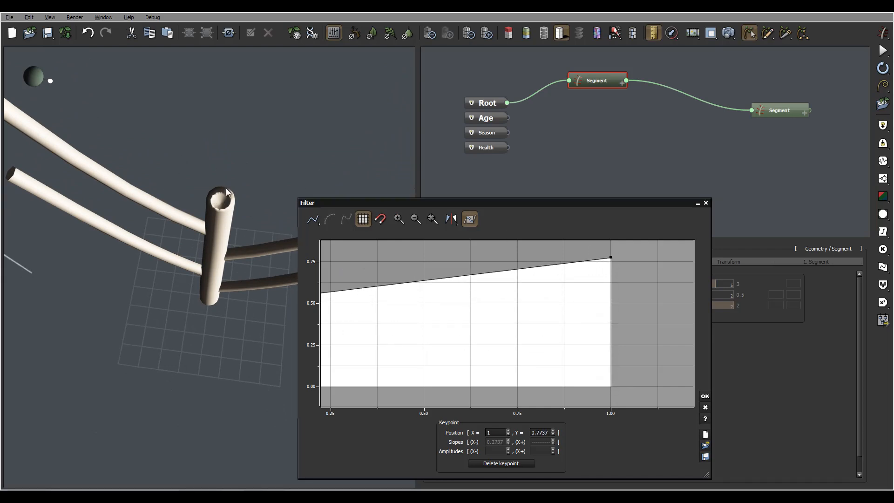
{"action": "left_click_drag", "start_coordinate": [242, 208], "coordinate": [221, 129]}
{"action": "left_click_drag", "start_coordinate": [382, 313], "coordinate": [467, 305]}
{"action": "left_click_drag", "start_coordinate": [344, 296], "coordinate": [413, 293]}
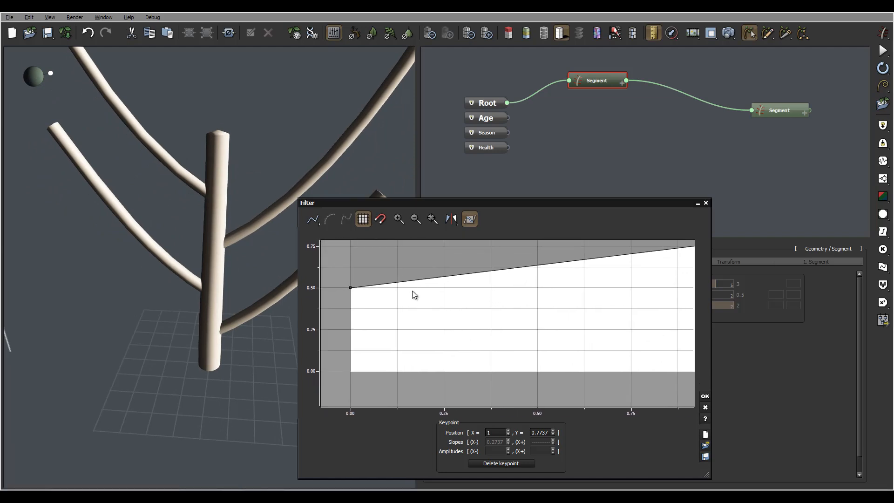
- Try the trunk cap profile's start keypoint at about (0.11, 0.50), (0.38, 0.28) and (0.08, 0)
{"action": "left_click_drag", "start_coordinate": [353, 286], "coordinate": [393, 289]}
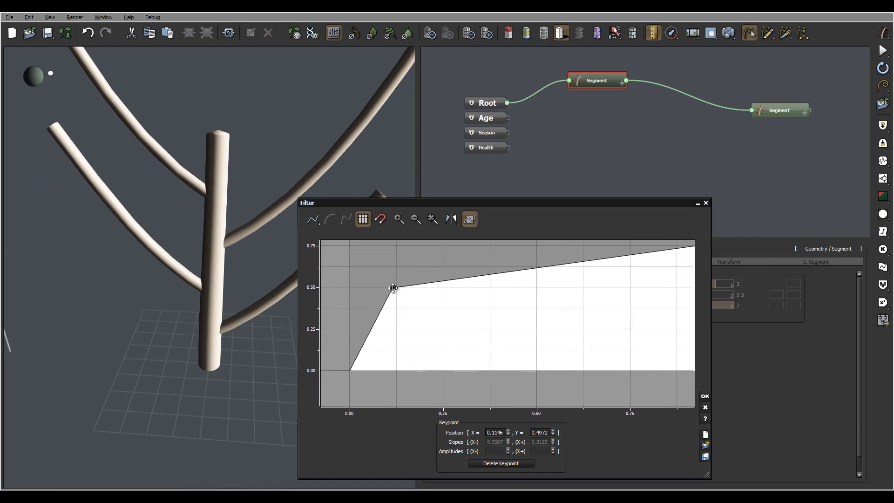
{"action": "right_click_drag", "start_coordinate": [224, 143], "coordinate": [256, 150]}
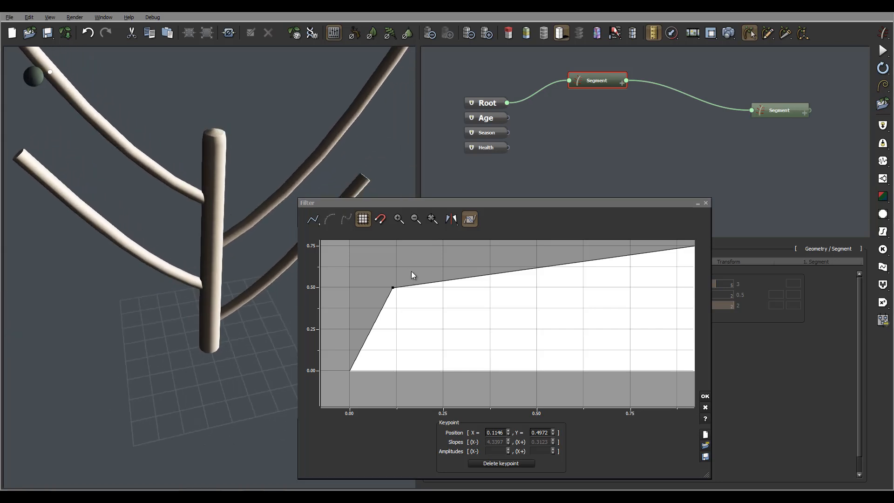
{"action": "left_click_drag", "start_coordinate": [393, 288], "coordinate": [491, 325]}
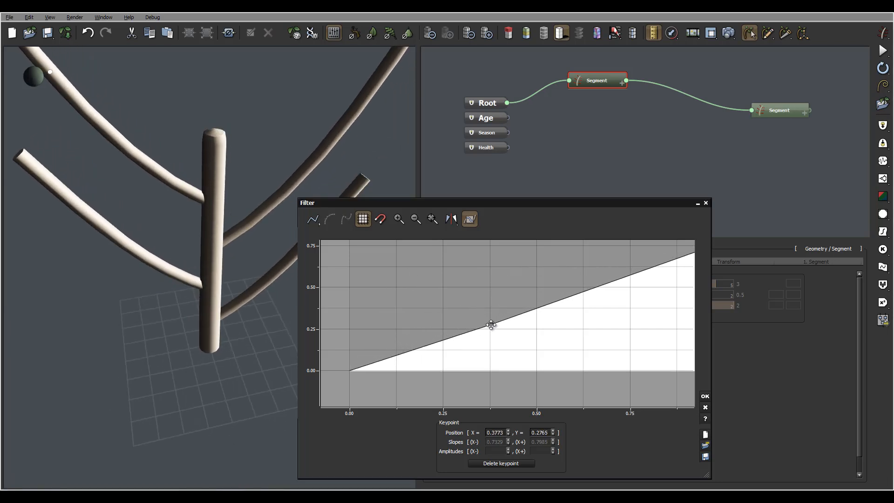
{"action": "right_click_drag", "start_coordinate": [208, 183], "coordinate": [395, 300]}
{"action": "left_click_drag", "start_coordinate": [491, 324], "coordinate": [378, 387]}
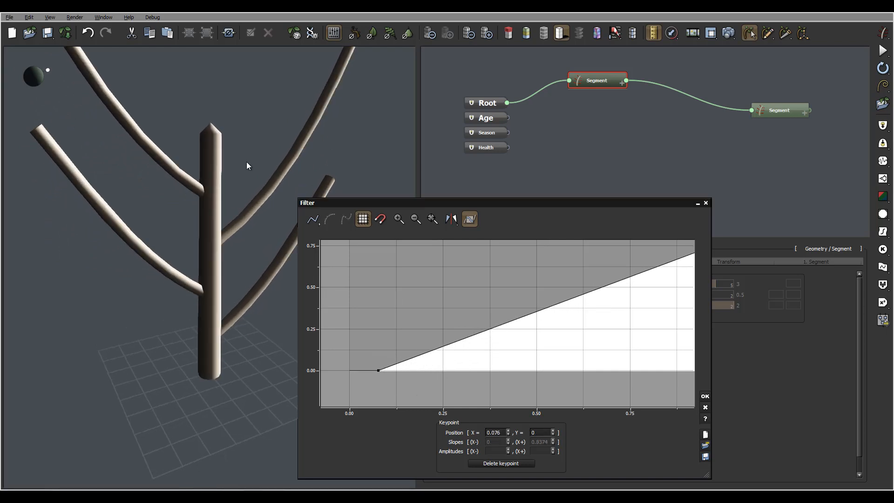
{"action": "mouse_move", "coordinate": [247, 163]}
{"action": "right_mouse_down"}
{"action": "mouse_move", "coordinate": [193, 159]}
{"action": "mouse_move", "coordinate": [222, 189]}
{"action": "mouse_move", "coordinate": [247, 185]}
{"action": "mouse_move", "coordinate": [251, 153]}
{"action": "right_mouse_up"}
- Move the trunk cap profile's near-start keypoint to about X=0.10, Y=0.54 and accept the curve
{"action": "left_click_drag", "start_coordinate": [378, 371], "coordinate": [387, 280]}
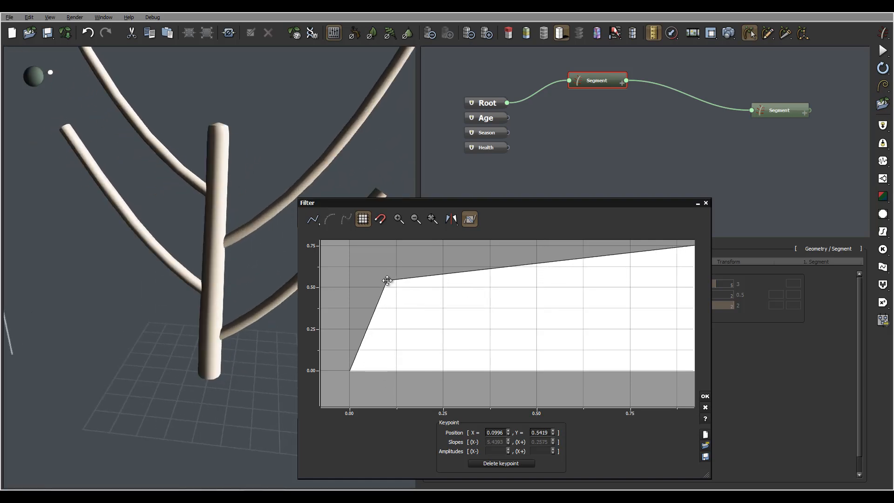
{"action": "right_click_drag", "start_coordinate": [234, 163], "coordinate": [198, 152]}
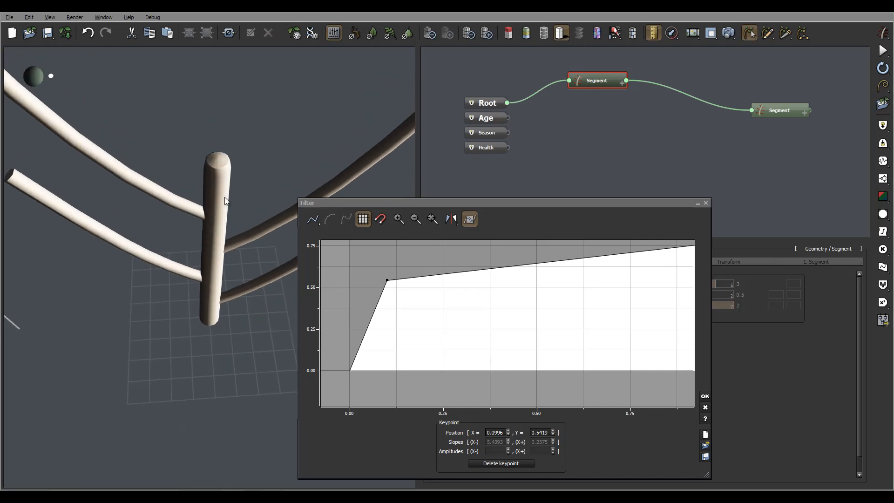
{"action": "right_click_drag", "start_coordinate": [225, 198], "coordinate": [61, 139]}
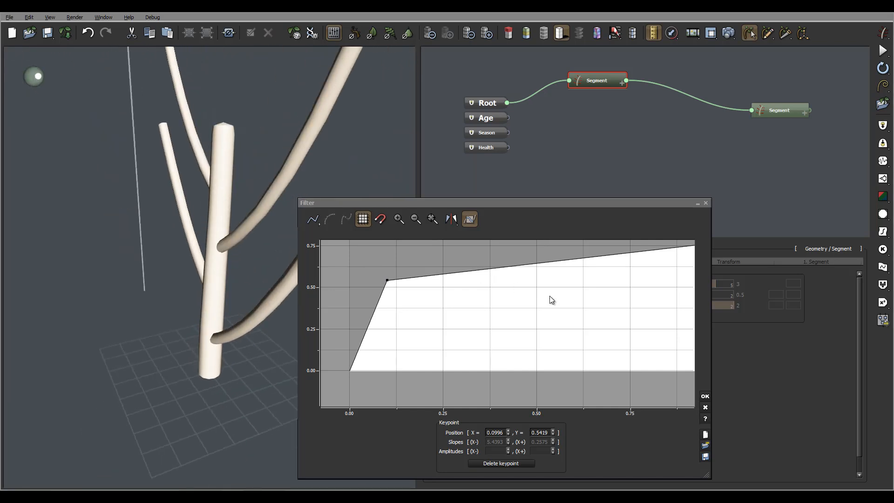
{"action": "right_click_drag", "start_coordinate": [511, 299], "coordinate": [382, 332]}
{"action": "left_click", "coordinate": [707, 397]}
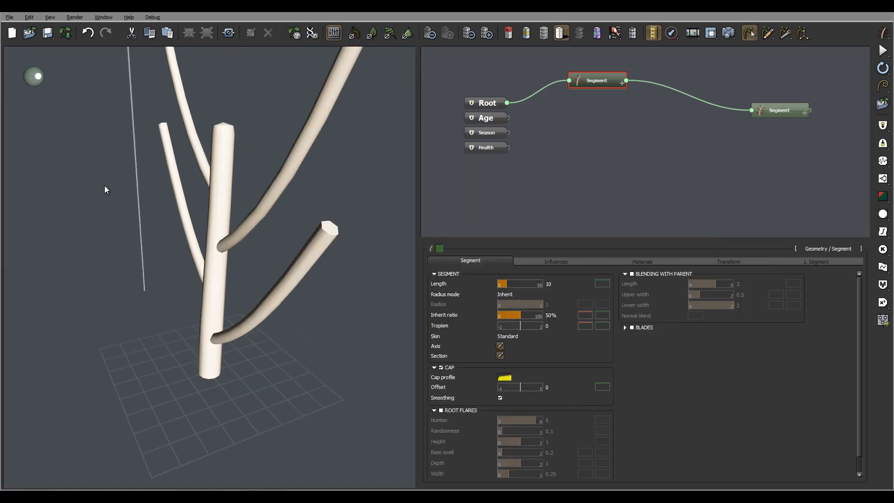
- Raise the end keypoint at X=1 in the branch segment's cap profile and accept the curve
{"action": "right_click_drag", "start_coordinate": [208, 189], "coordinate": [225, 150]}
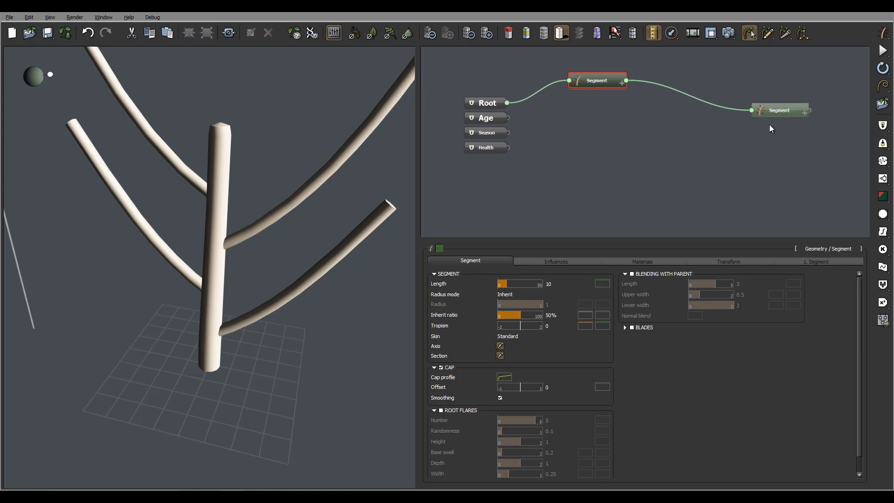
{"action": "left_click", "coordinate": [793, 111]}
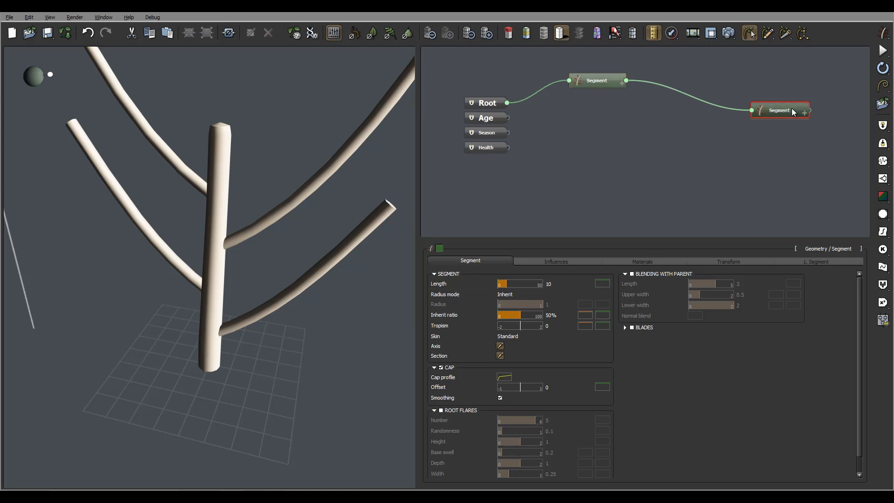
{"action": "left_click", "coordinate": [506, 377]}
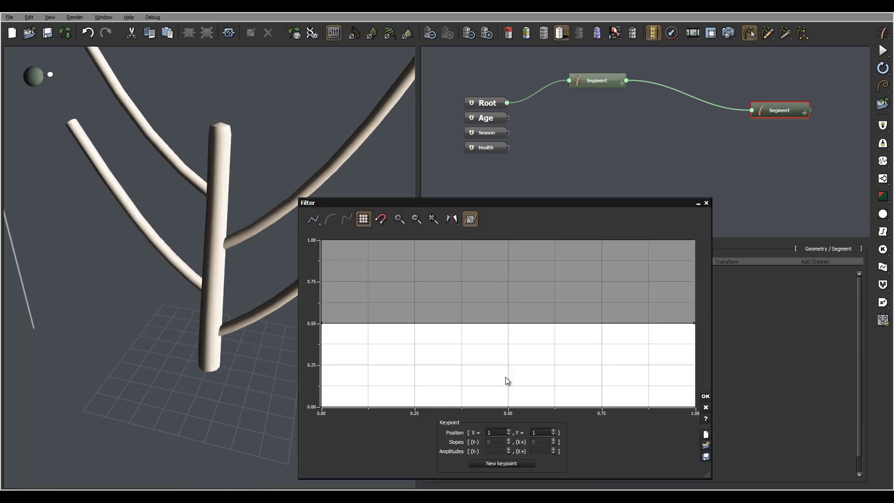
{"action": "left_click_drag", "start_coordinate": [596, 348], "coordinate": [499, 315]}
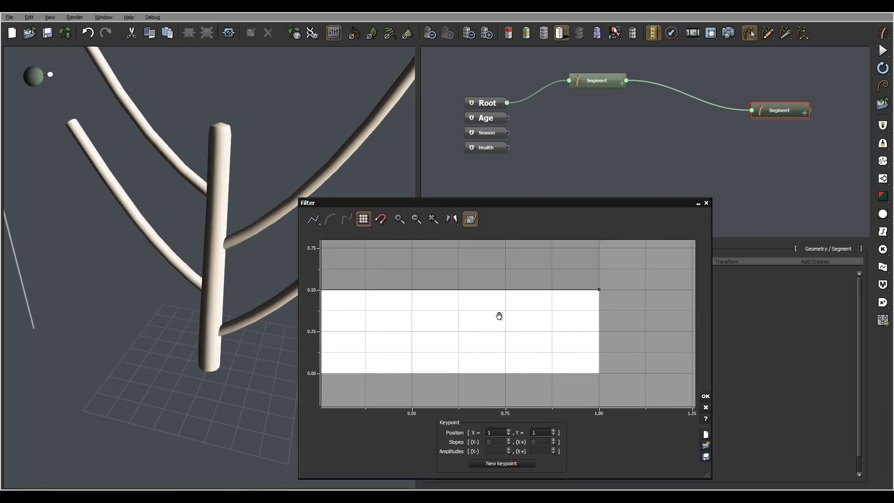
{"action": "left_click", "coordinate": [597, 290]}
{"action": "left_click_drag", "start_coordinate": [597, 290], "coordinate": [607, 225]}
{"action": "left_click", "coordinate": [705, 399]}
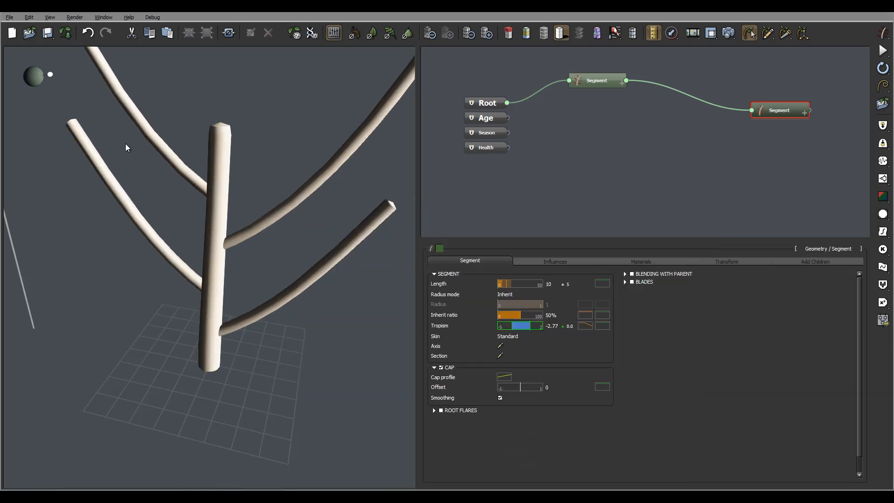
{"action": "left_click_drag", "start_coordinate": [125, 144], "coordinate": [343, 238]}
- Enable root flares on the trunk segment connected to Root
{"action": "left_click", "coordinate": [593, 77]}
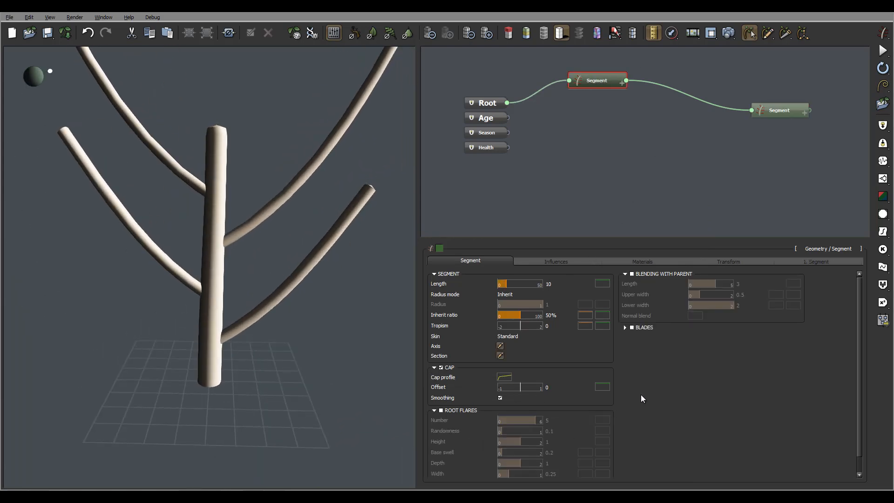
{"action": "scroll", "coordinate": [641, 395], "scroll_direction": "down", "scroll_amount": 1}
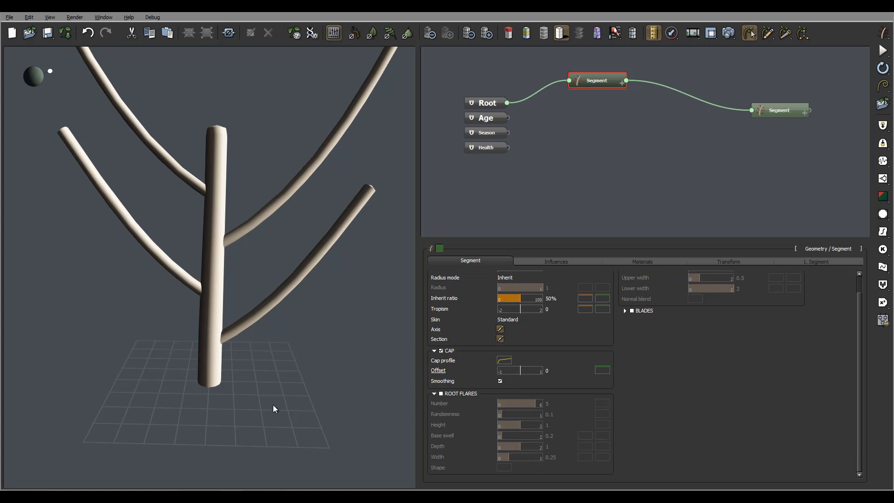
{"action": "left_click_drag", "start_coordinate": [273, 409], "coordinate": [209, 324]}
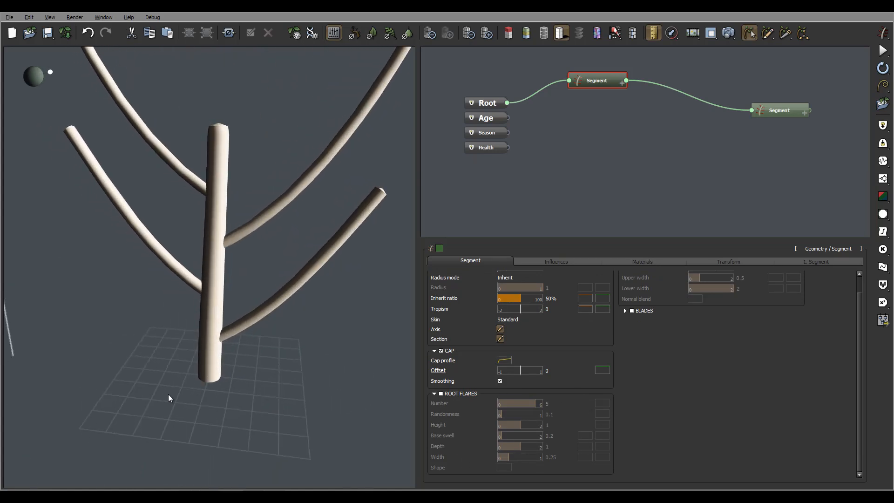
{"action": "left_click_drag", "start_coordinate": [172, 360], "coordinate": [280, 366]}
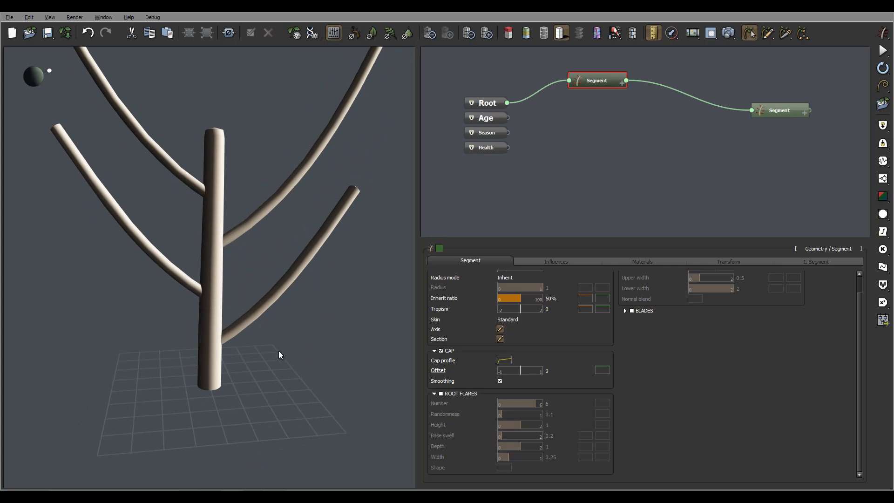
{"action": "left_click_drag", "start_coordinate": [278, 354], "coordinate": [218, 364]}
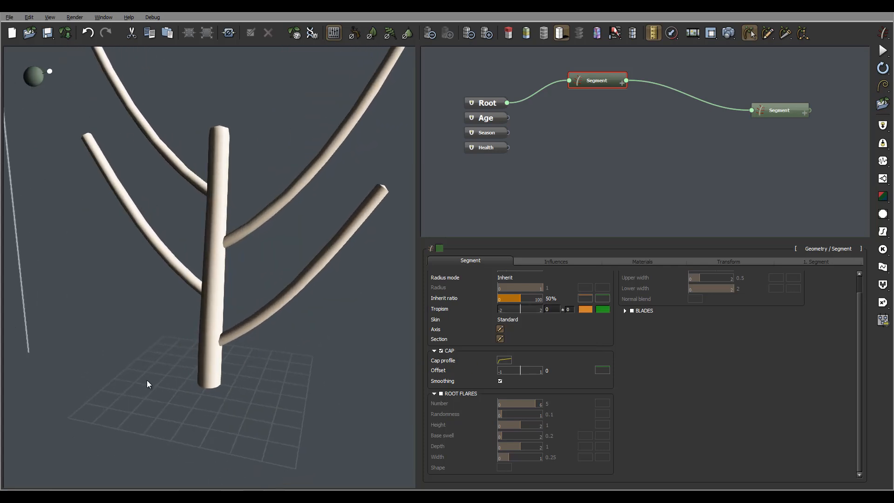
{"action": "left_click_drag", "start_coordinate": [147, 383], "coordinate": [180, 377]}
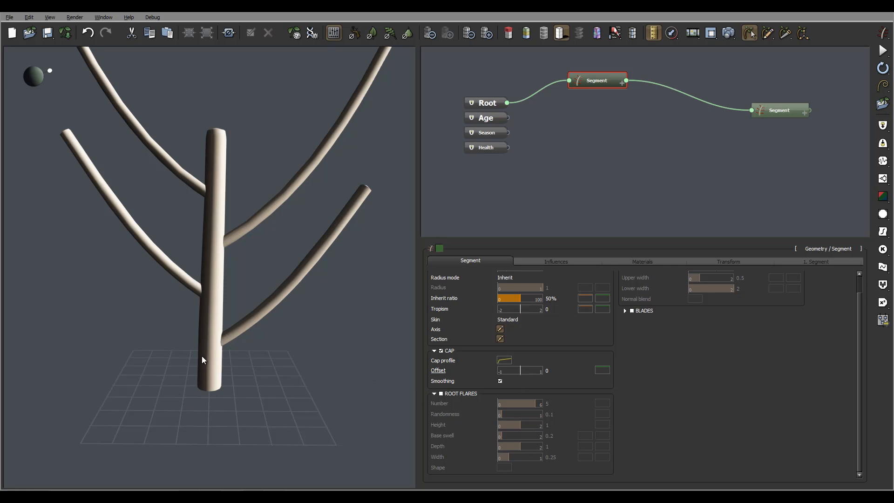
{"action": "left_click_drag", "start_coordinate": [202, 359], "coordinate": [172, 364]}
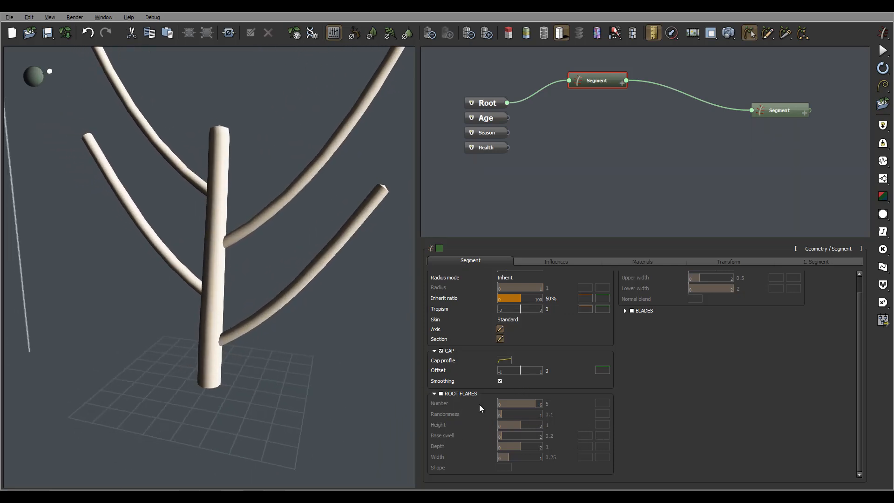
{"action": "left_click", "coordinate": [441, 394]}
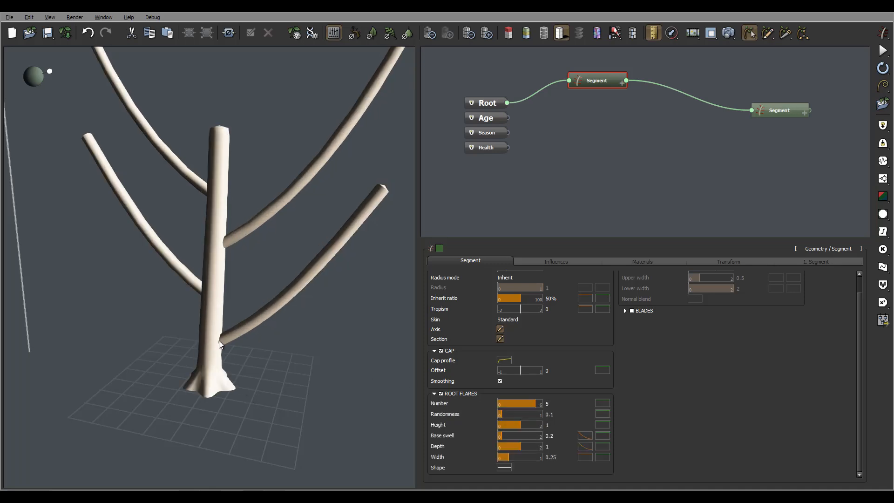
{"action": "left_click_drag", "start_coordinate": [225, 378], "coordinate": [206, 383]}
- Set the number of root flares on the trunk to 3
{"action": "left_click", "coordinate": [554, 404]}
{"action": "left_click", "coordinate": [554, 403]}
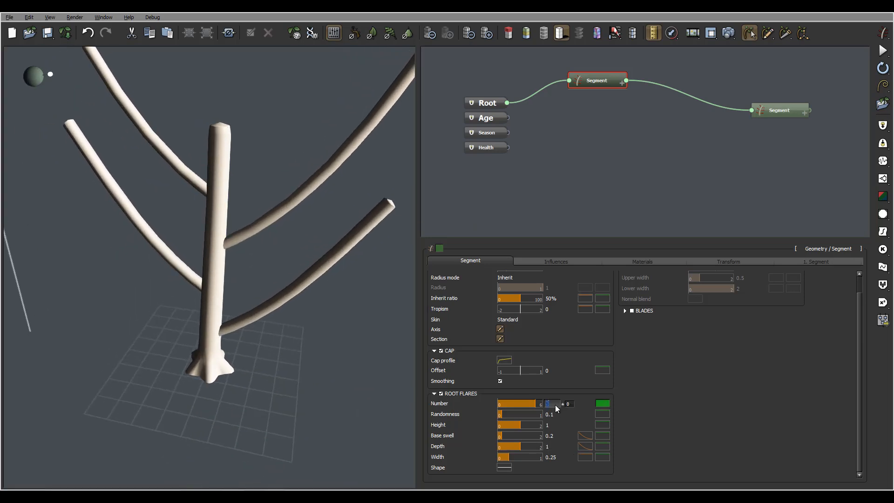
{"action": "type", "text": "3"}
{"action": "left_click_drag", "start_coordinate": [317, 313], "coordinate": [310, 373]}
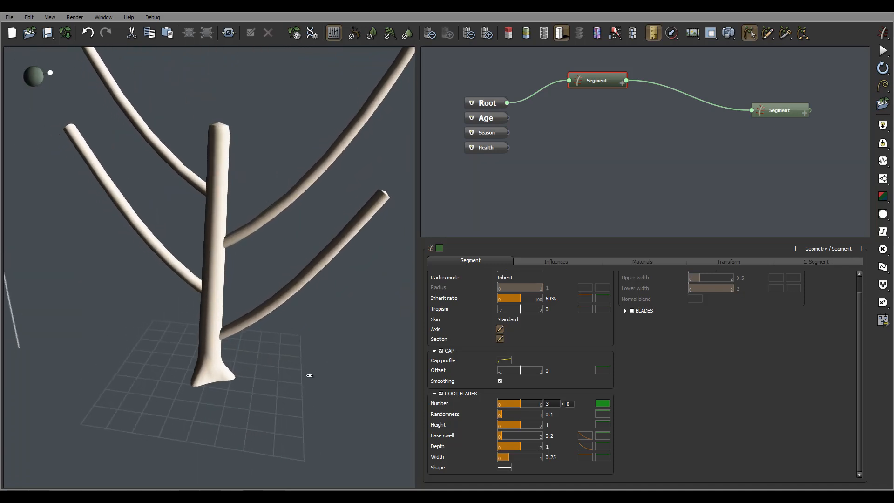
- Set the number of root flares on the trunk to 4
{"action": "left_click", "coordinate": [550, 404]}
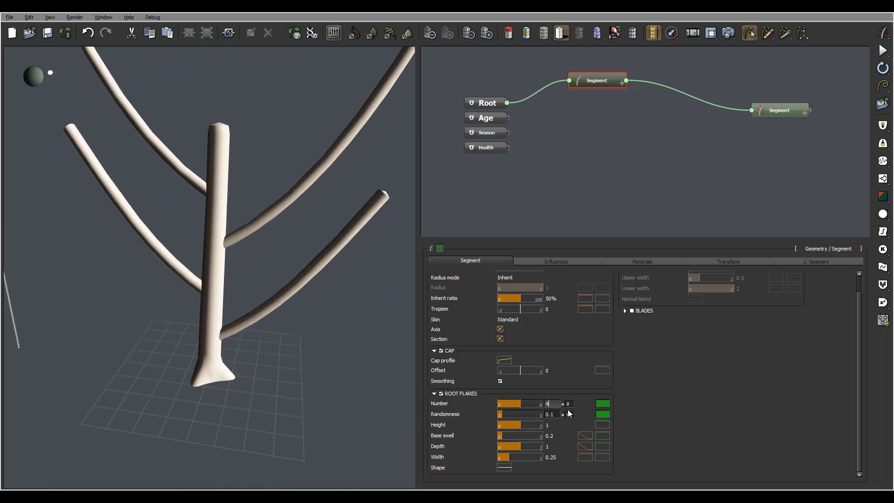
{"action": "type", "text": "4"}
{"action": "key", "text": "Return"}
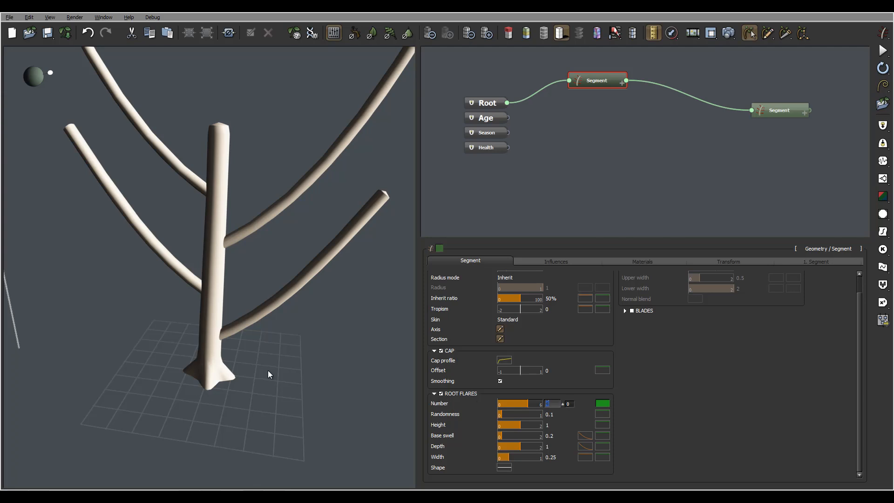
{"action": "left_click_drag", "start_coordinate": [267, 371], "coordinate": [227, 331]}
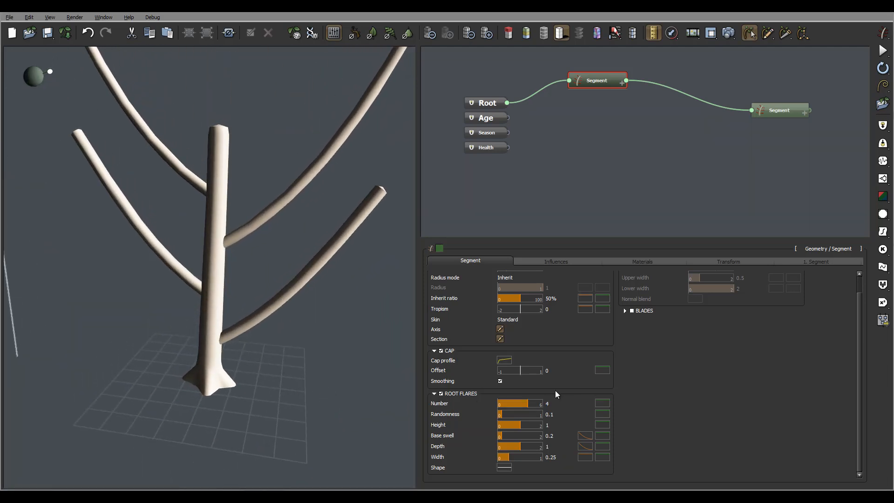
- Set the randomness of the trunk's four root flares to 0.72
{"action": "left_click", "coordinate": [549, 403]}
{"action": "left_click_drag", "start_coordinate": [243, 381], "coordinate": [189, 348]}
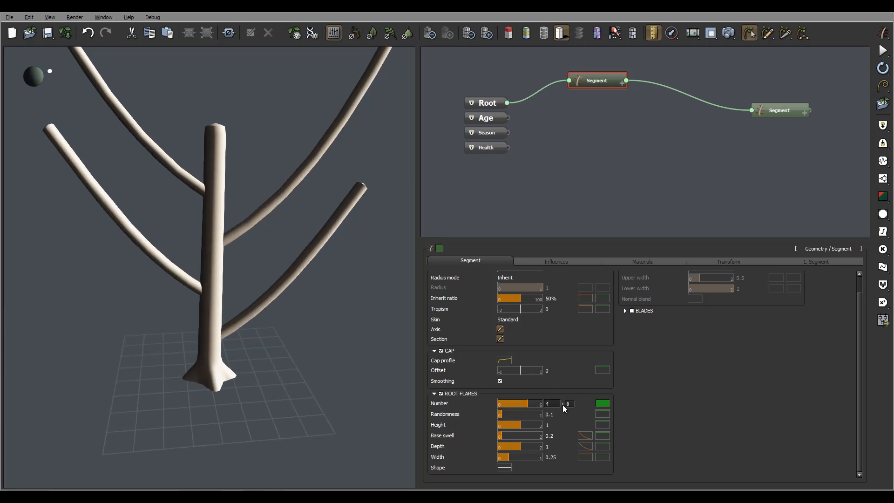
{"action": "left_click_drag", "start_coordinate": [294, 390], "coordinate": [224, 370]}
{"action": "left_click", "coordinate": [549, 404]}
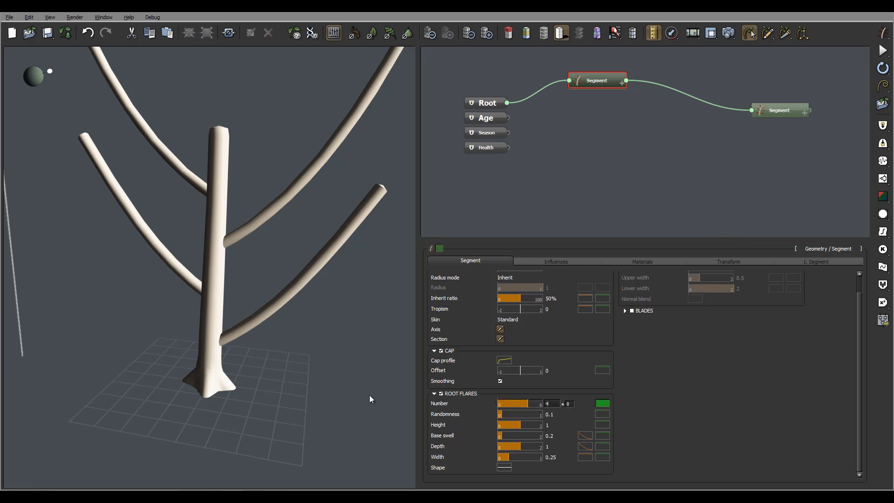
{"action": "left_click_drag", "start_coordinate": [275, 375], "coordinate": [286, 359]}
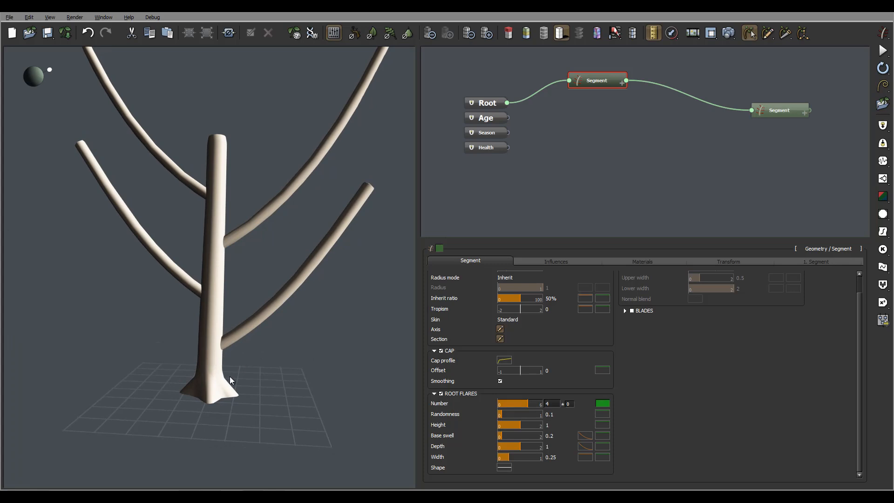
{"action": "left_click_drag", "start_coordinate": [223, 370], "coordinate": [306, 398]}
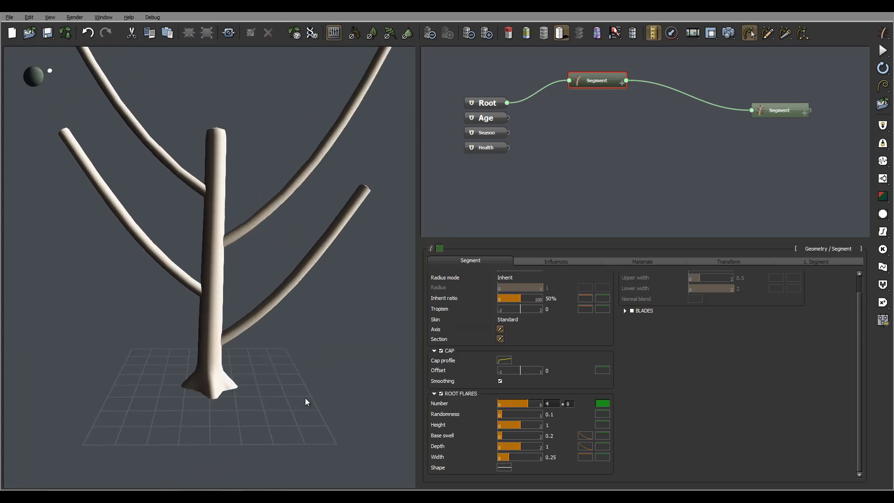
{"action": "left_click", "coordinate": [530, 415]}
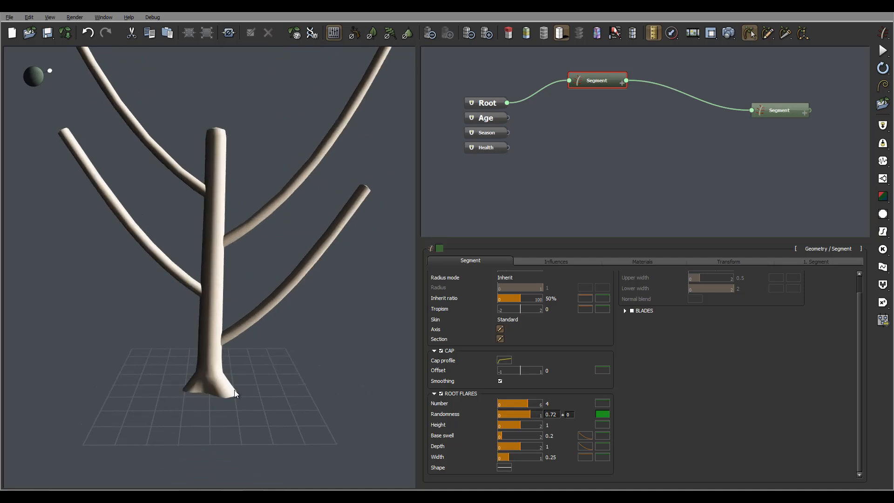
{"action": "left_click_drag", "start_coordinate": [286, 378], "coordinate": [207, 375]}
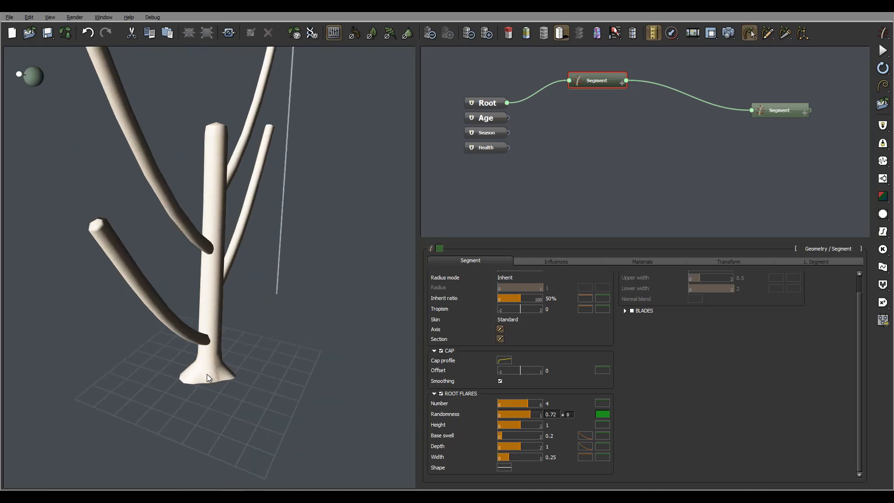
{"action": "left_click_drag", "start_coordinate": [295, 360], "coordinate": [272, 356]}
- Set the randomness of the trunk's root flares to 0 so that they are evenly distributed
{"action": "left_click", "coordinate": [550, 425]}
{"action": "left_click_drag", "start_coordinate": [536, 416], "coordinate": [517, 417]}
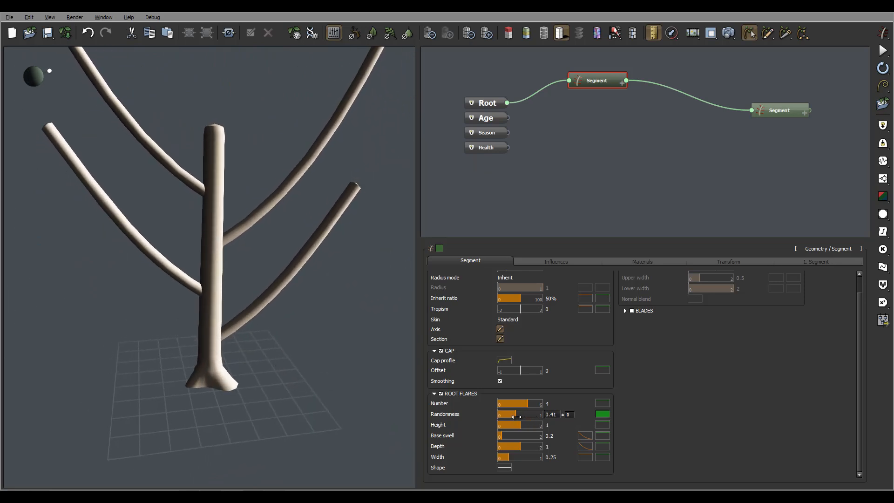
{"action": "left_click", "coordinate": [600, 416]}
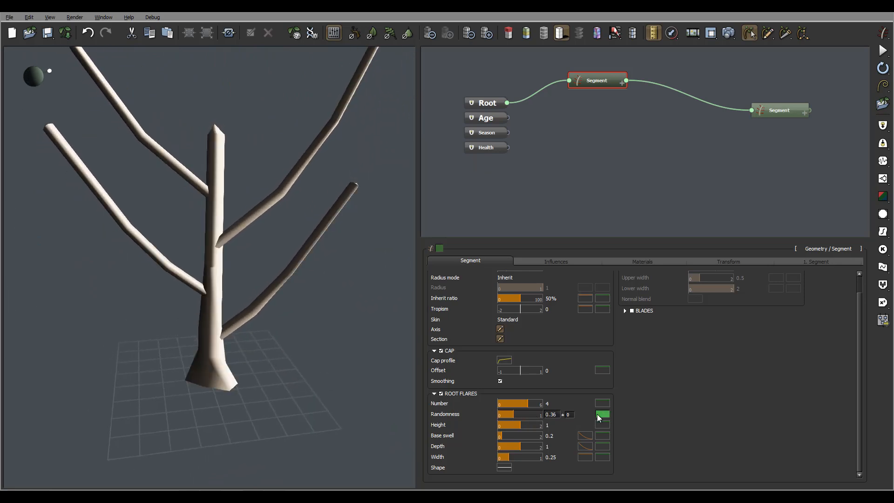
{"action": "left_click", "coordinate": [557, 414]}
{"action": "type", "text": "0"}
{"action": "key", "text": "Return"}
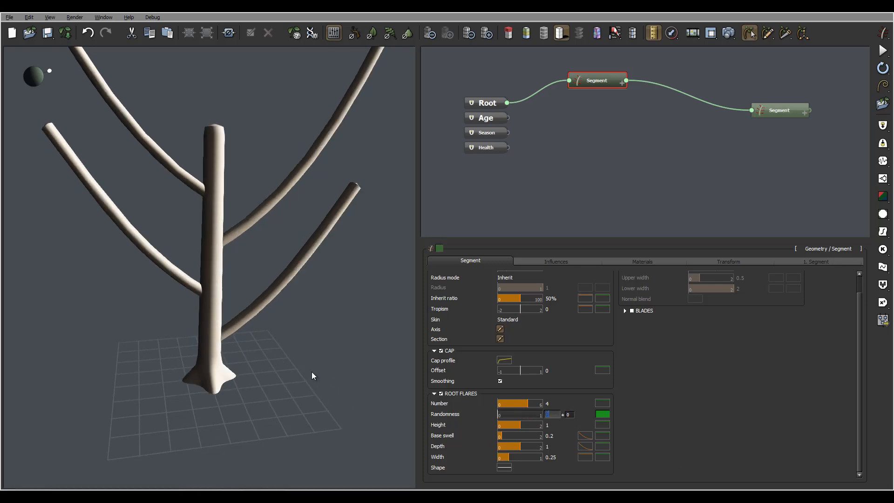
- Increase the height of the trunk's root flares to 2.78
{"action": "left_click_drag", "start_coordinate": [311, 376], "coordinate": [252, 350]}
{"action": "left_click_drag", "start_coordinate": [342, 380], "coordinate": [266, 378]}
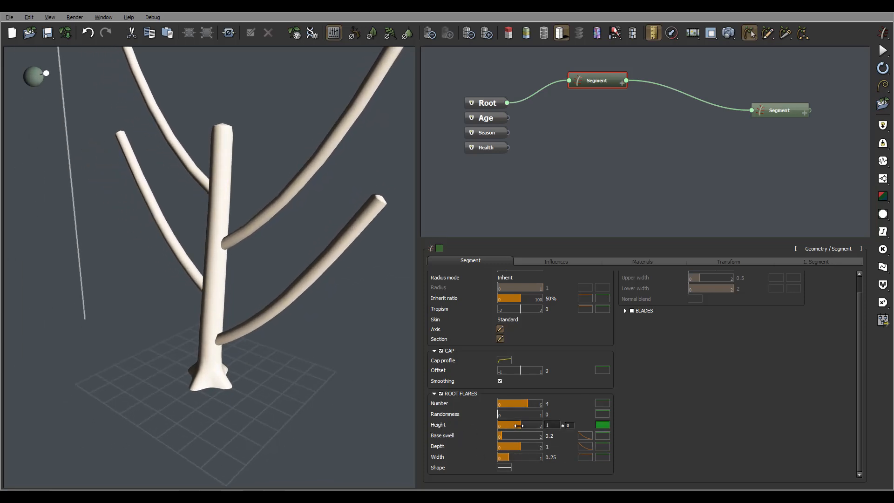
{"action": "left_click_drag", "start_coordinate": [519, 425], "coordinate": [531, 425]}
{"action": "left_click_drag", "start_coordinate": [228, 363], "coordinate": [266, 377]}
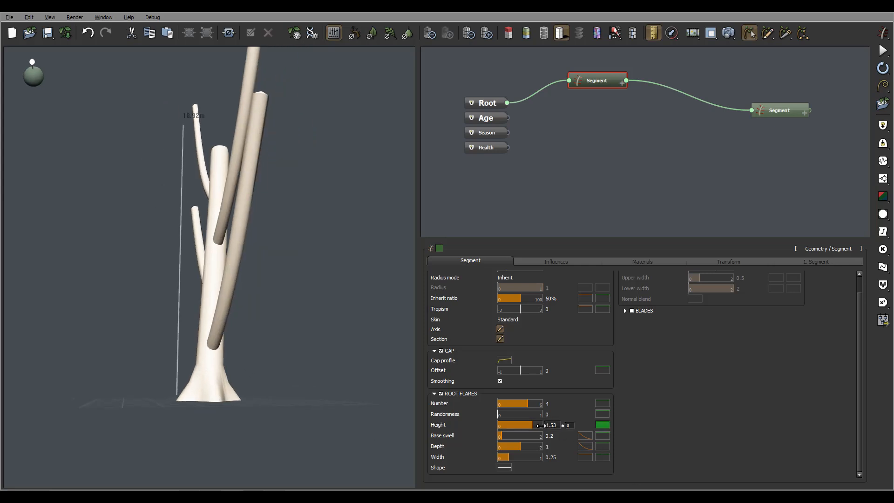
{"action": "left_click_drag", "start_coordinate": [564, 428], "coordinate": [286, 339]}
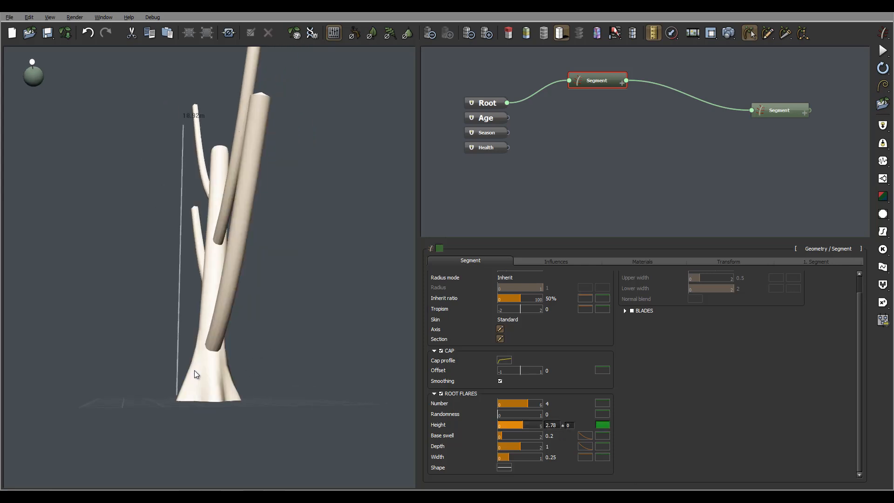
{"action": "left_click_drag", "start_coordinate": [212, 354], "coordinate": [282, 388]}
- Set the root flares' height to 10 and inspect the trunk and branches from several angles
{"action": "double_click", "coordinate": [554, 425]}
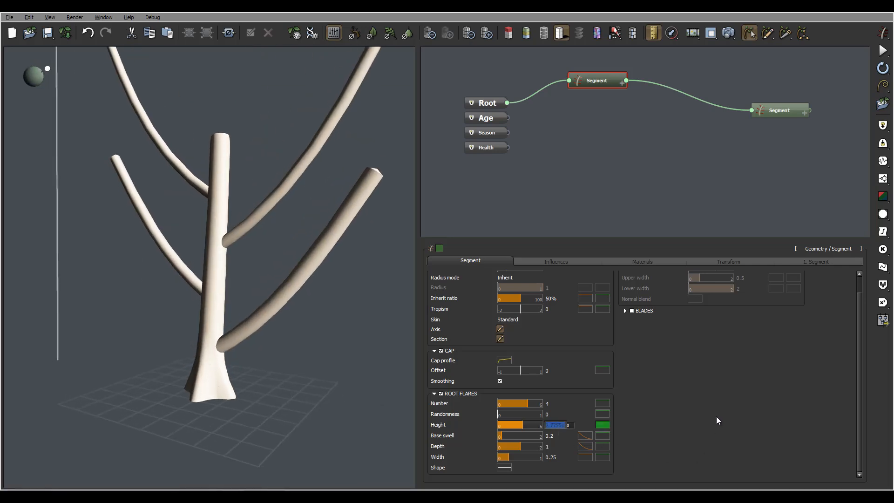
{"action": "type", "text": "10"}
{"action": "key", "text": "Return"}
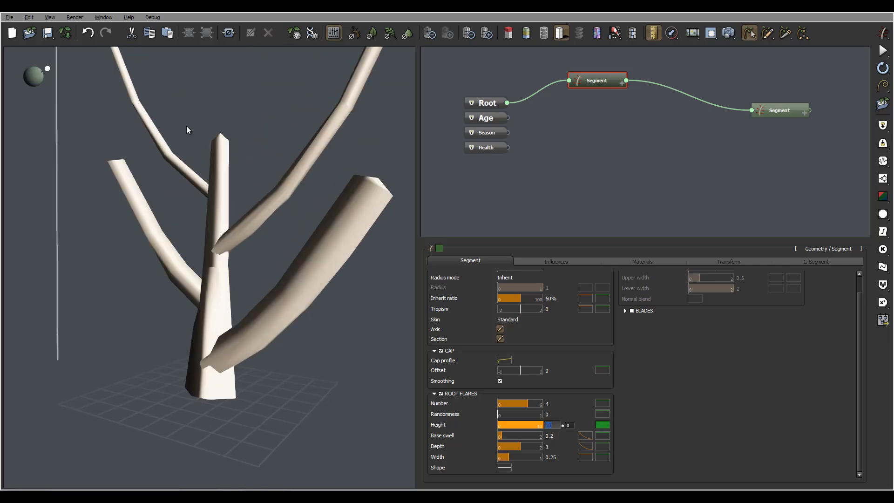
{"action": "left_click_drag", "start_coordinate": [186, 129], "coordinate": [247, 198]}
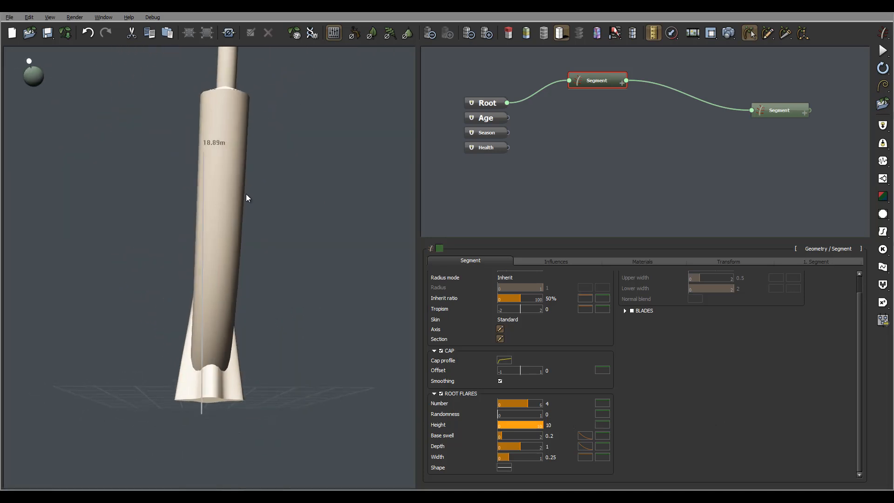
{"action": "left_click_drag", "start_coordinate": [200, 349], "coordinate": [217, 372]}
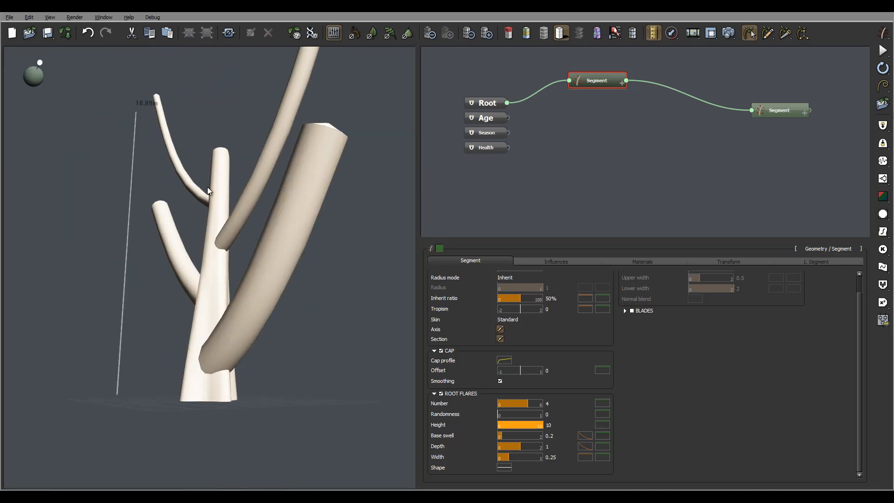
{"action": "left_click_drag", "start_coordinate": [206, 342], "coordinate": [201, 302]}
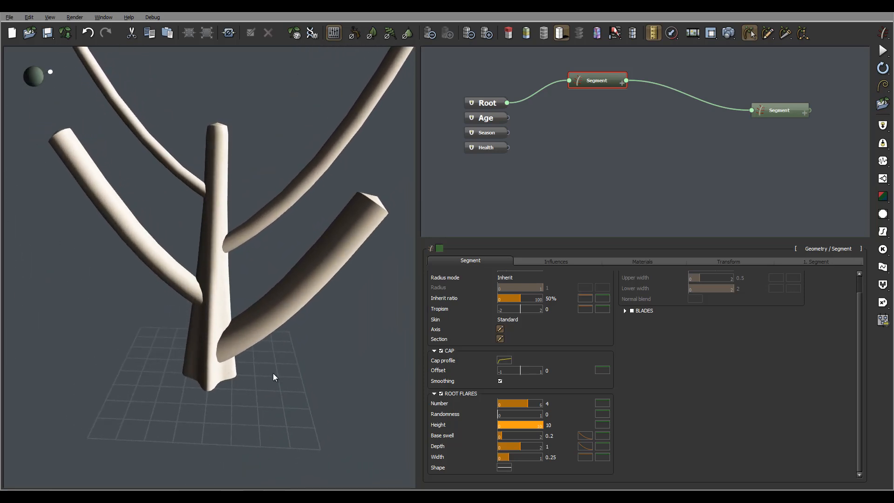
{"action": "left_click_drag", "start_coordinate": [273, 373], "coordinate": [201, 230]}
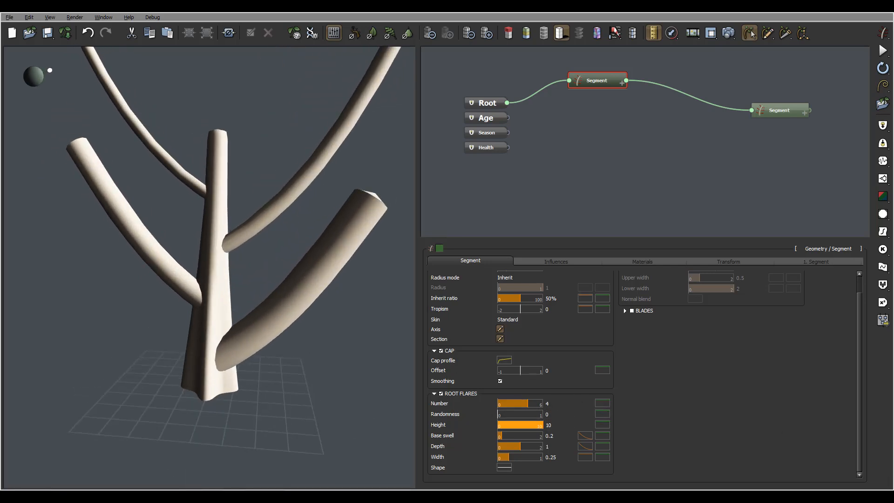
{"action": "left_click_drag", "start_coordinate": [338, 328], "coordinate": [236, 330]}
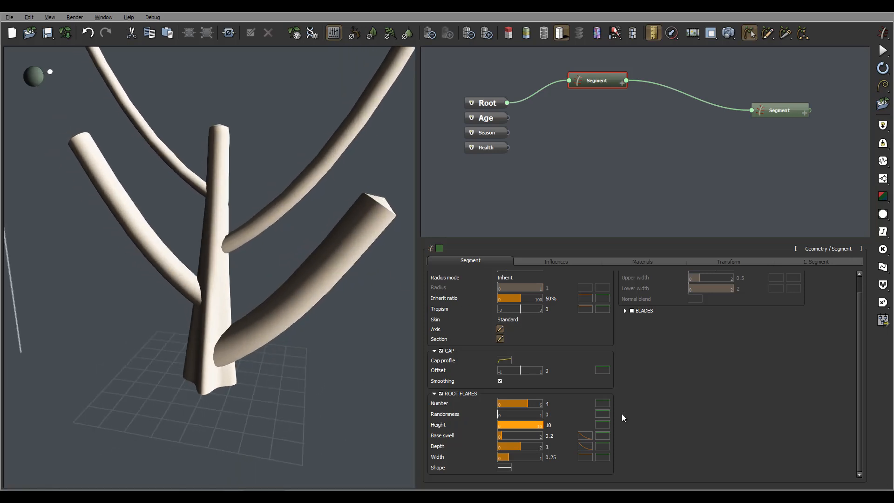
- Set the number of root flares on the trunk to 9 and reduce their depth to 0.24
{"action": "double_click", "coordinate": [549, 402]}
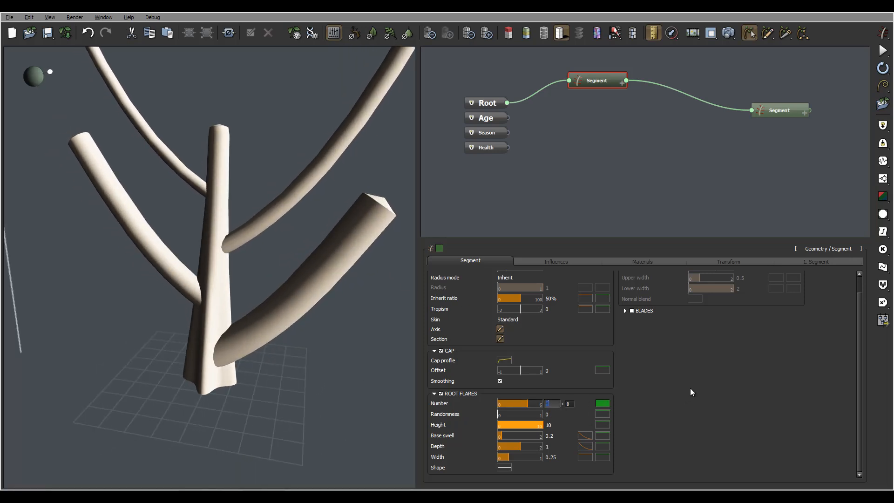
{"action": "type", "text": "9"}
{"action": "key", "text": "Return"}
{"action": "mouse_move", "coordinate": [267, 249]}
{"action": "left_mouse_down"}
{"action": "mouse_move", "coordinate": [336, 281]}
{"action": "mouse_move", "coordinate": [239, 280]}
{"action": "mouse_move", "coordinate": [240, 259]}
{"action": "mouse_move", "coordinate": [200, 397]}
{"action": "mouse_move", "coordinate": [219, 366]}
{"action": "mouse_move", "coordinate": [277, 371]}
{"action": "mouse_move", "coordinate": [225, 372]}
{"action": "left_mouse_up"}
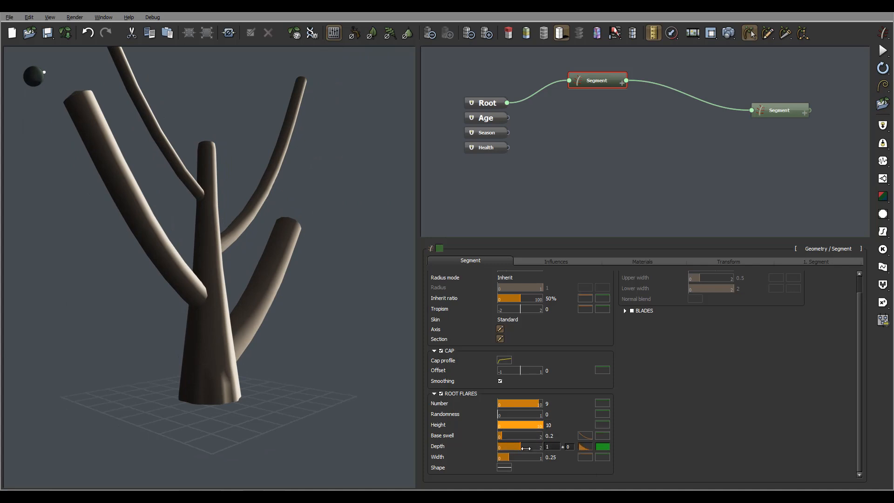
{"action": "left_click_drag", "start_coordinate": [526, 448], "coordinate": [212, 334]}
{"action": "right_click_drag", "start_coordinate": [244, 326], "coordinate": [202, 324]}
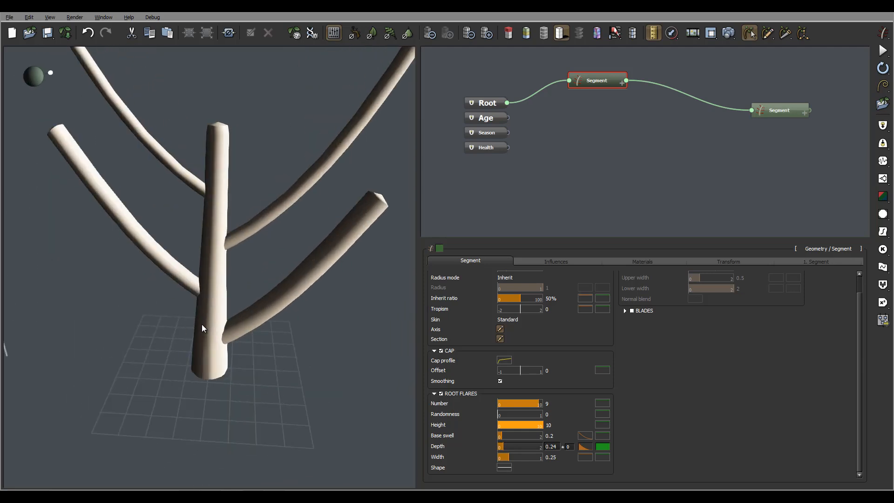
- Set the root flares' height to 1 and their number to 4
{"action": "double_click", "coordinate": [553, 424]}
{"action": "type", "text": "1"}
{"action": "key", "text": "Return"}
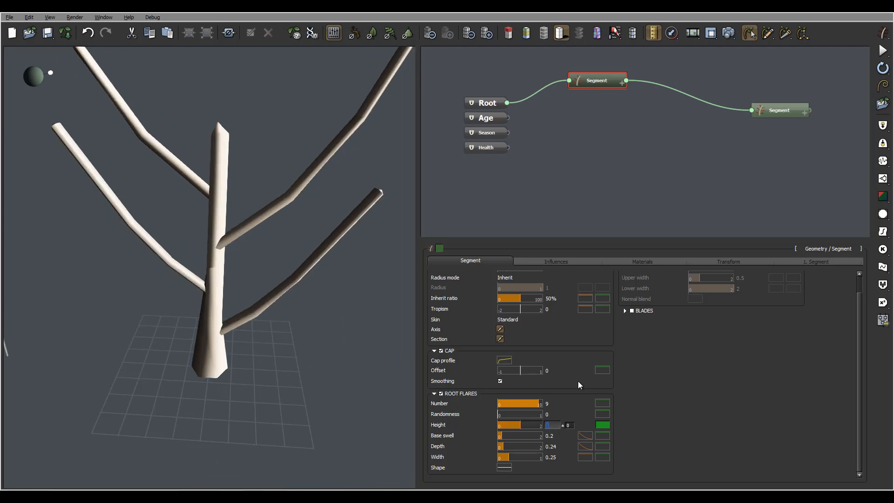
{"action": "double_click", "coordinate": [554, 403]}
{"action": "type", "text": "4"}
{"action": "key", "text": "Return"}
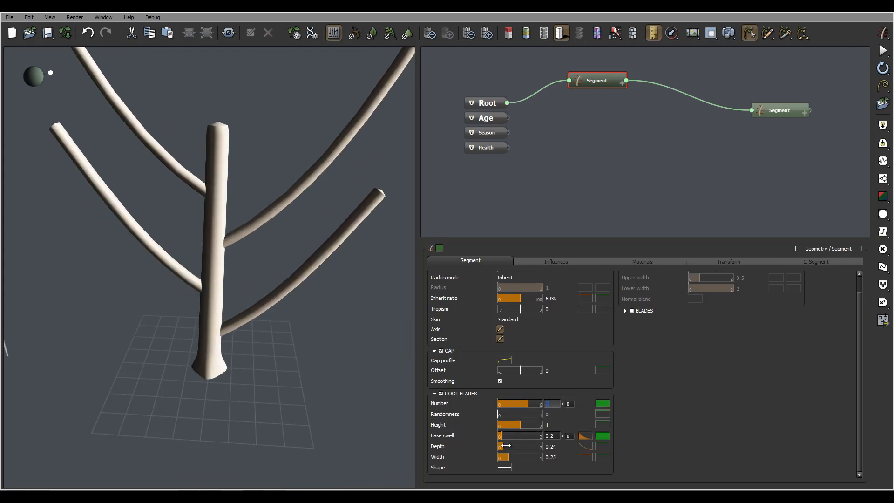
- Set the root flares' depth to 1.31 and their base swell to 1.26
{"action": "left_click_drag", "start_coordinate": [507, 446], "coordinate": [530, 446]}
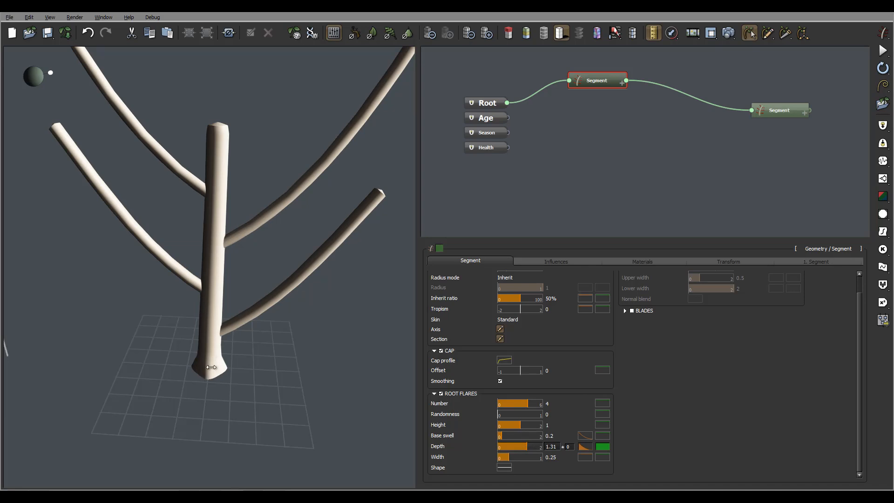
{"action": "left_click_drag", "start_coordinate": [211, 366], "coordinate": [263, 352]}
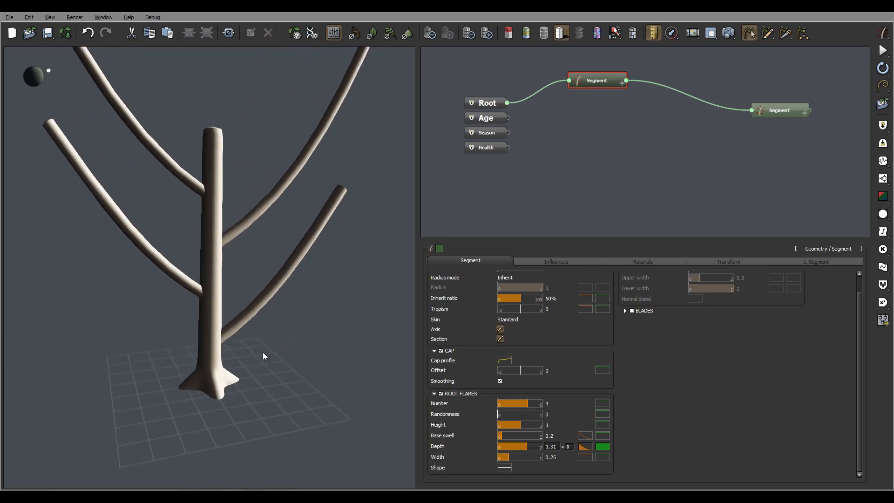
{"action": "left_click", "coordinate": [512, 437]}
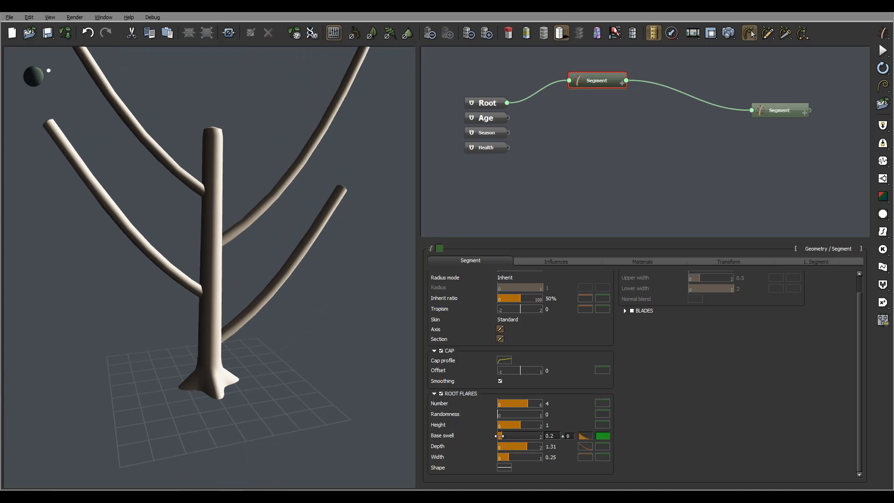
{"action": "left_click_drag", "start_coordinate": [499, 436], "coordinate": [526, 436]}
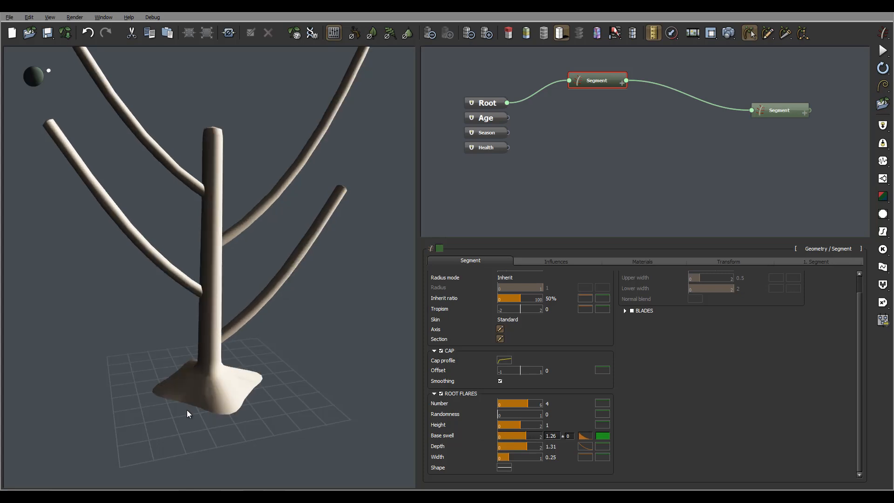
{"action": "mouse_move", "coordinate": [187, 410]}
{"action": "left_mouse_down"}
{"action": "mouse_move", "coordinate": [225, 421]}
{"action": "mouse_move", "coordinate": [186, 394]}
{"action": "left_mouse_up"}
{"action": "left_click_drag", "start_coordinate": [256, 380], "coordinate": [271, 323]}
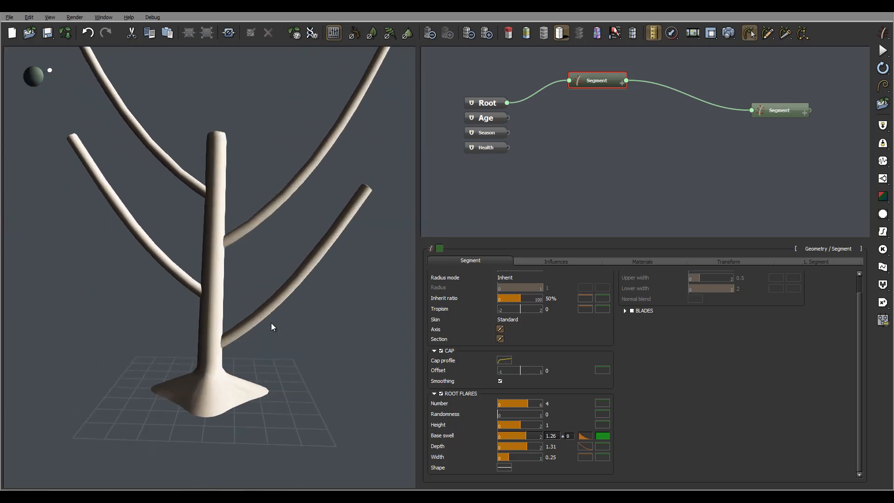
{"action": "left_click_drag", "start_coordinate": [265, 399], "coordinate": [213, 378]}
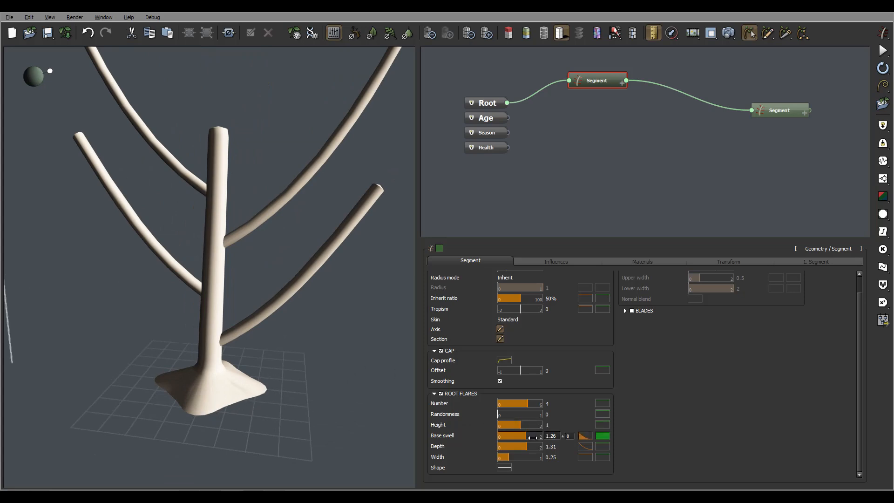
- Reduce the root flares' base swell to 0.38 and increase their depth to 3.9
{"action": "left_click_drag", "start_coordinate": [533, 436], "coordinate": [516, 437]}
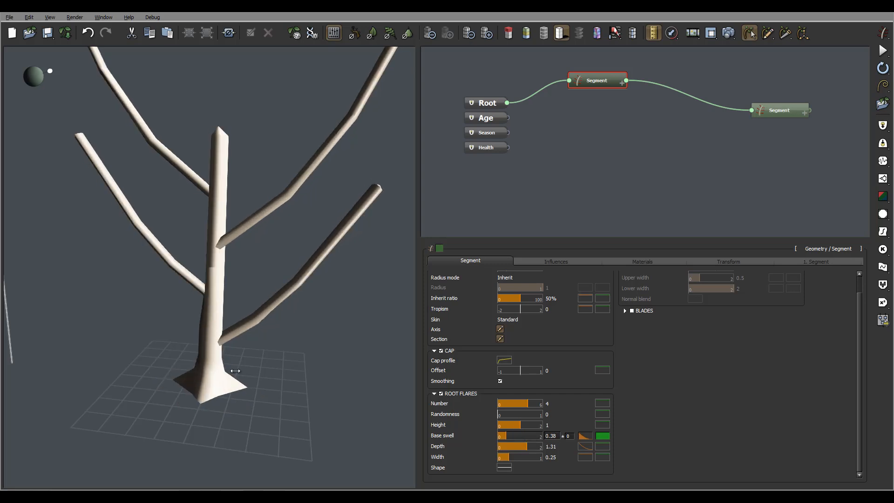
{"action": "left_click_drag", "start_coordinate": [236, 370], "coordinate": [279, 389]}
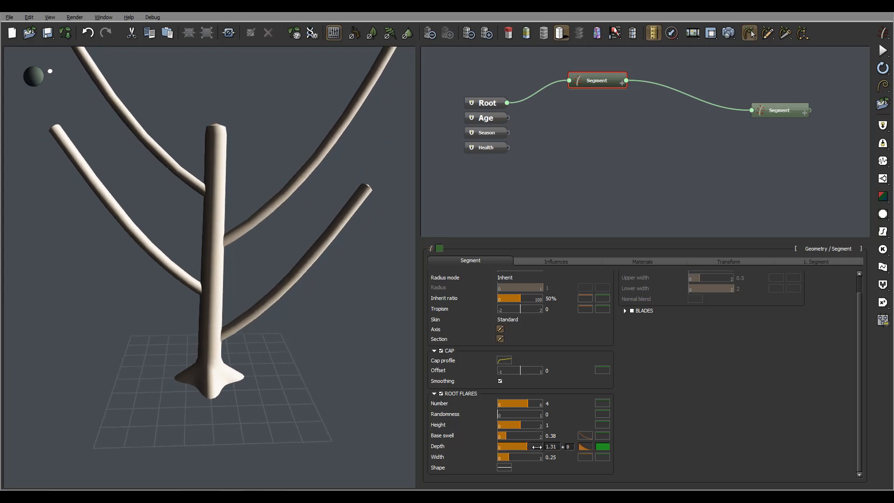
{"action": "left_click_drag", "start_coordinate": [537, 446], "coordinate": [552, 446]}
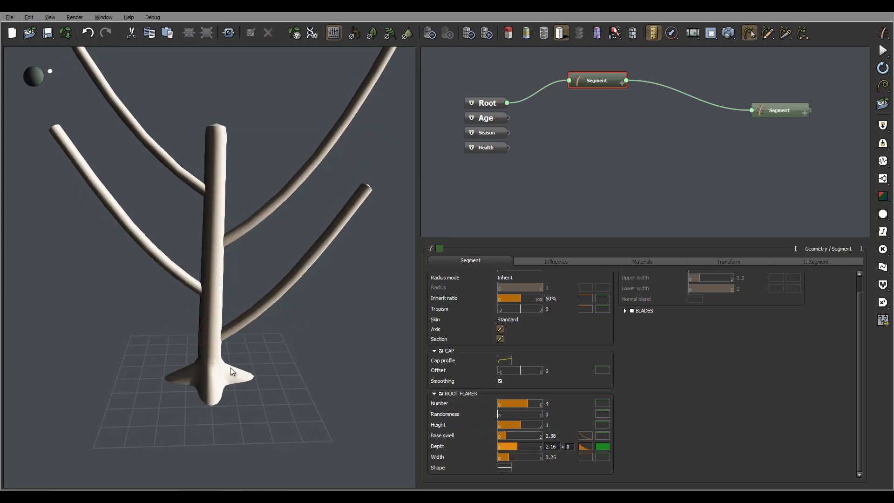
{"action": "left_click_drag", "start_coordinate": [241, 375], "coordinate": [396, 440]}
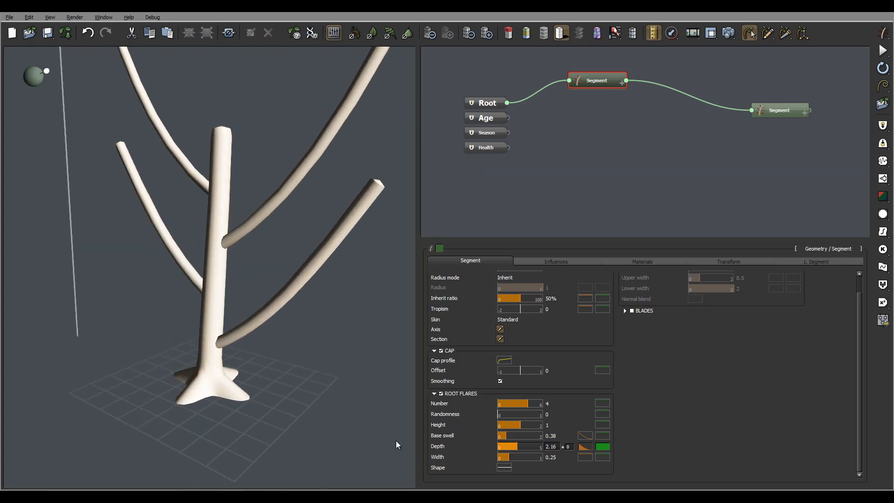
{"action": "left_click_drag", "start_coordinate": [529, 447], "coordinate": [544, 446]}
{"action": "left_click_drag", "start_coordinate": [245, 397], "coordinate": [306, 404]}
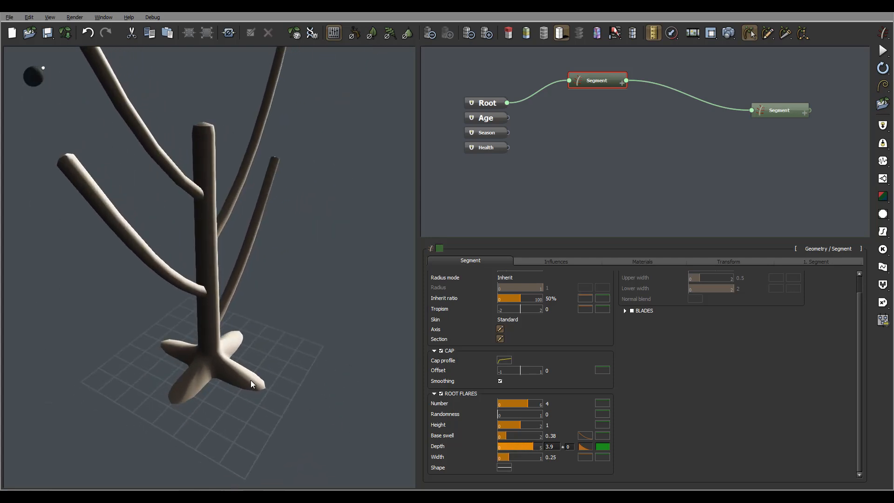
- Set the trunk's root flare height to 5 and inspect the flares from different angles
{"action": "left_click_drag", "start_coordinate": [250, 380], "coordinate": [298, 308]}
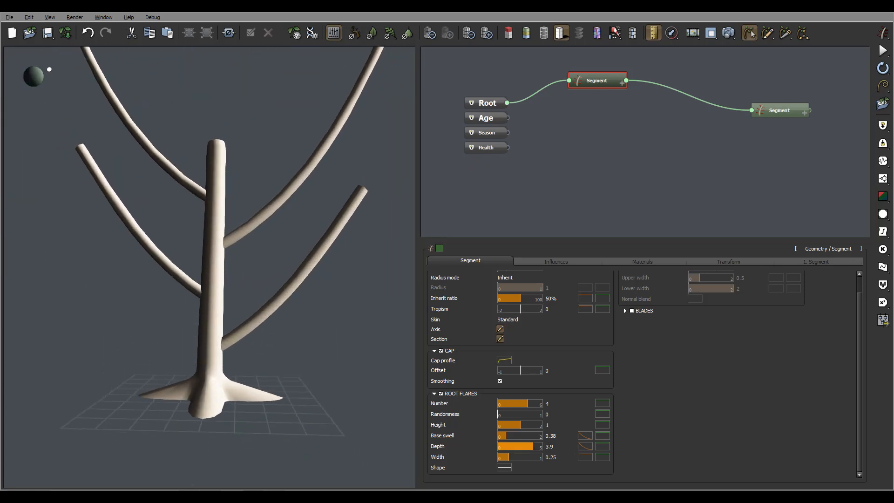
{"action": "left_click_drag", "start_coordinate": [236, 364], "coordinate": [190, 381]}
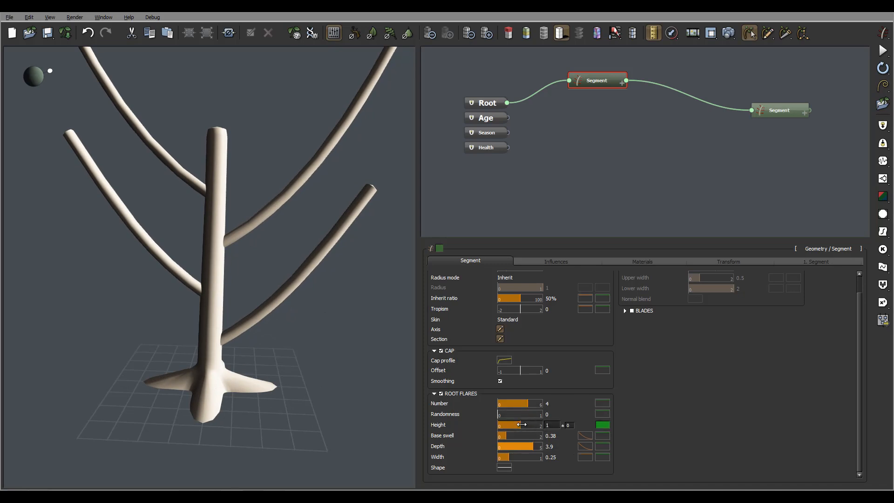
{"action": "double_click", "coordinate": [554, 425]}
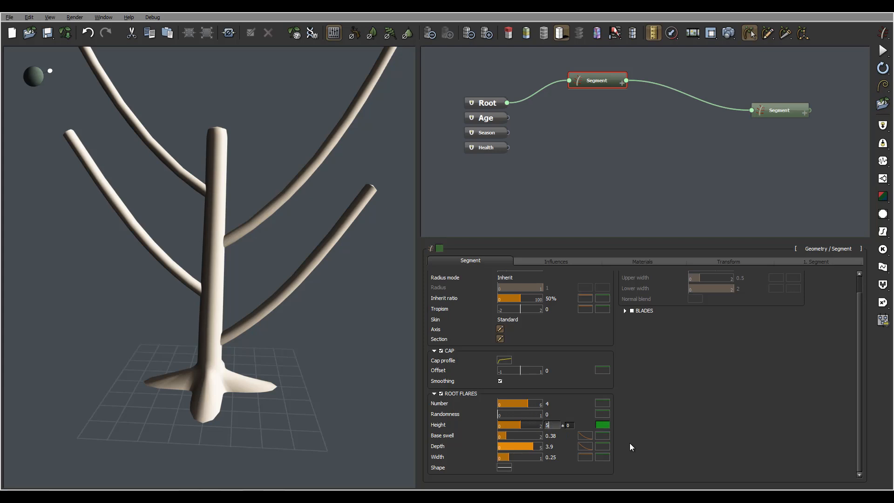
{"action": "key", "text": "Return"}
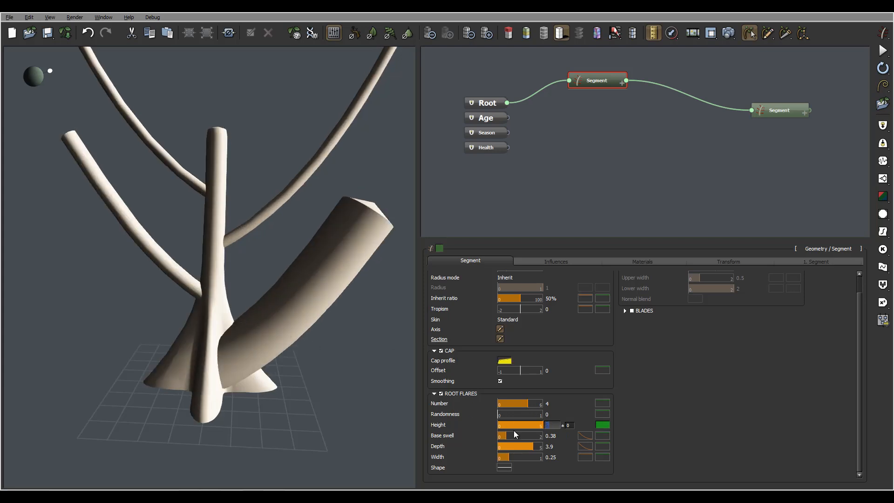
{"action": "left_click", "coordinate": [559, 425]}
{"action": "left_click_drag", "start_coordinate": [312, 350], "coordinate": [235, 402]}
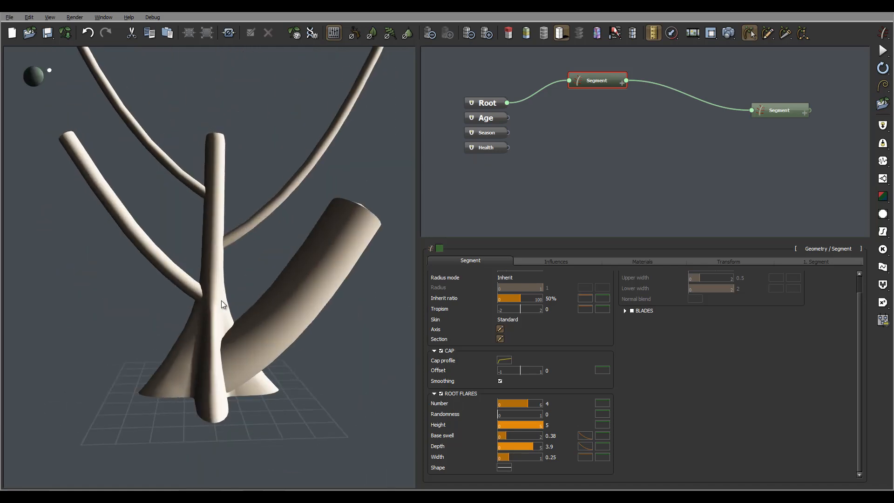
{"action": "left_click_drag", "start_coordinate": [221, 303], "coordinate": [279, 363]}
- Set the root flares' height back to 1 and their depth to 1
{"action": "left_click", "coordinate": [547, 424]}
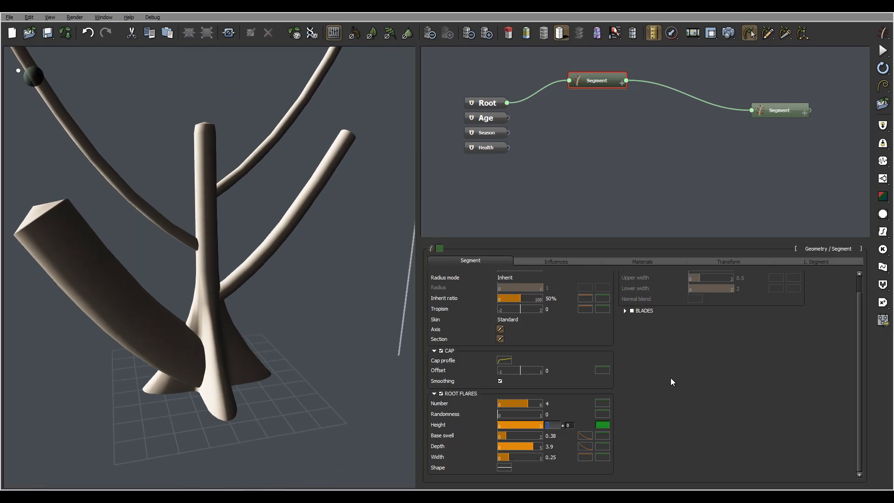
{"action": "key", "text": "Return"}
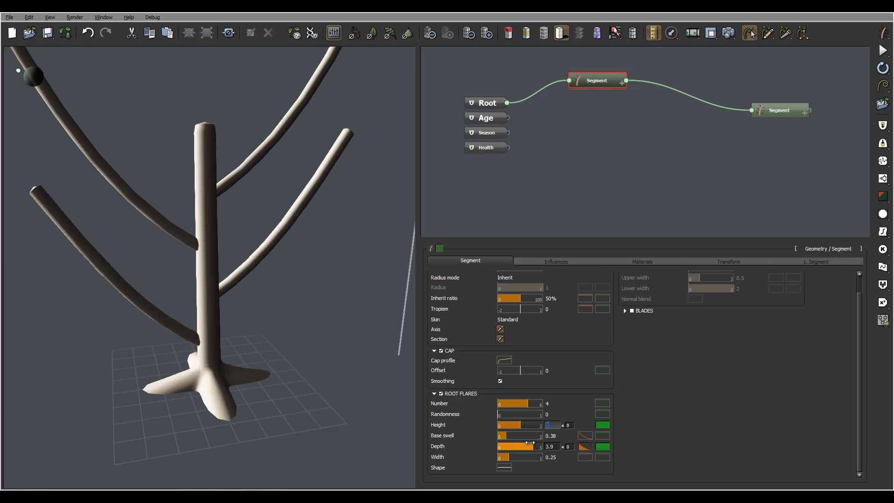
{"action": "left_click", "coordinate": [550, 447]}
{"action": "type", "text": "1"}
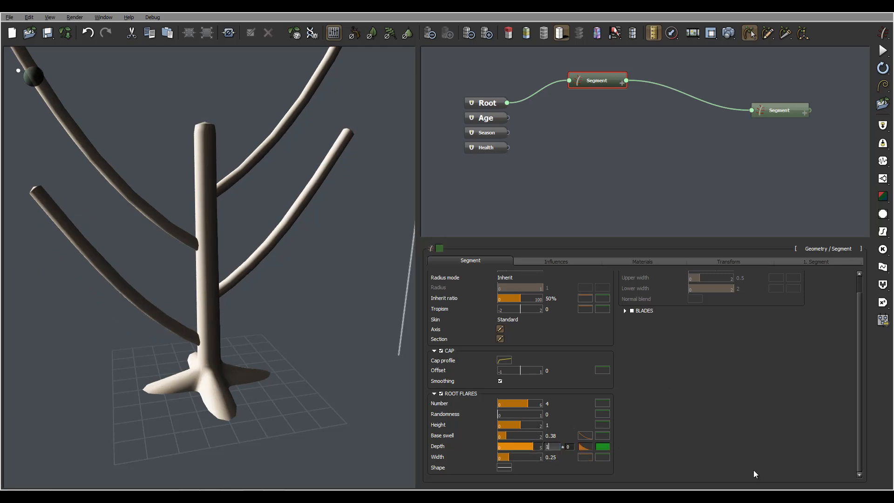
{"action": "key", "text": "Return"}
{"action": "left_click_drag", "start_coordinate": [239, 202], "coordinate": [309, 328]}
{"action": "left_click_drag", "start_coordinate": [231, 388], "coordinate": [230, 400]}
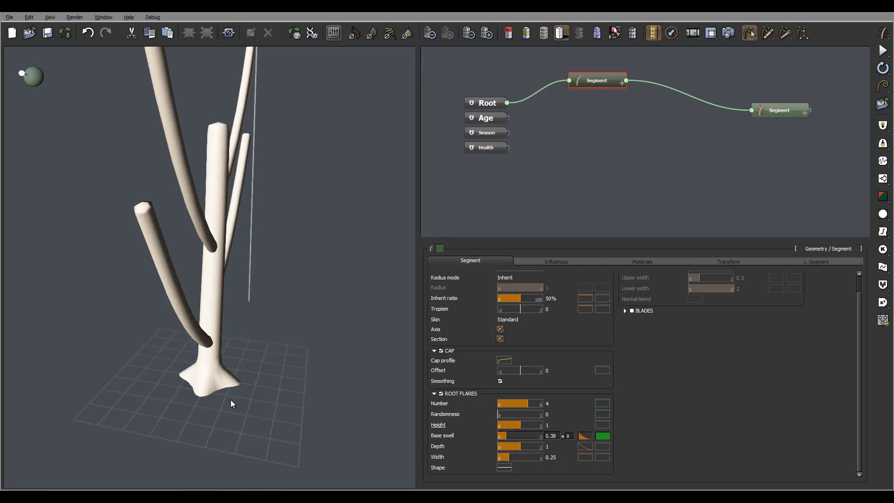
- Increase the root flares' width to 0.62 and their depth to 1.82
{"action": "left_click_drag", "start_coordinate": [506, 457], "coordinate": [531, 456]}
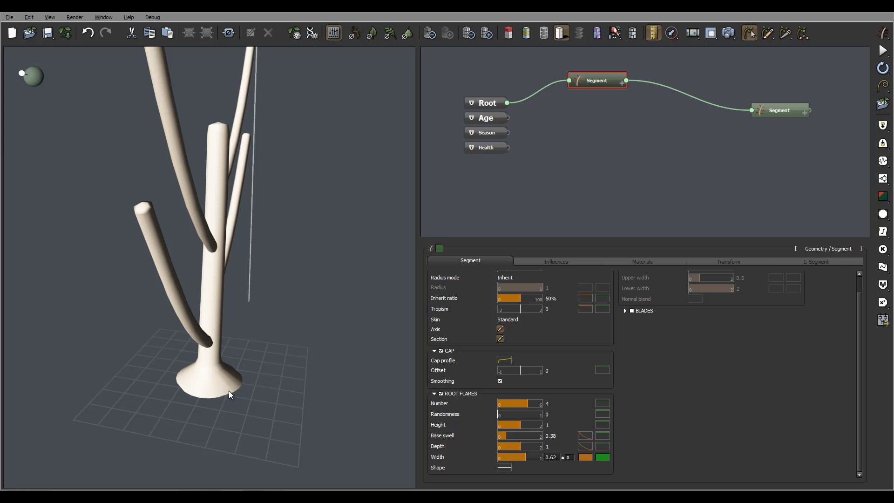
{"action": "left_click_drag", "start_coordinate": [533, 446], "coordinate": [283, 389]}
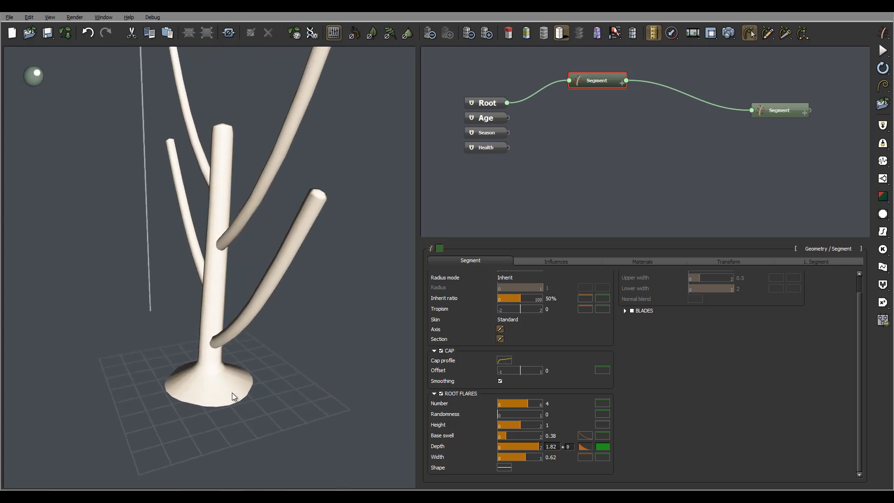
{"action": "left_click_drag", "start_coordinate": [219, 375], "coordinate": [226, 398]}
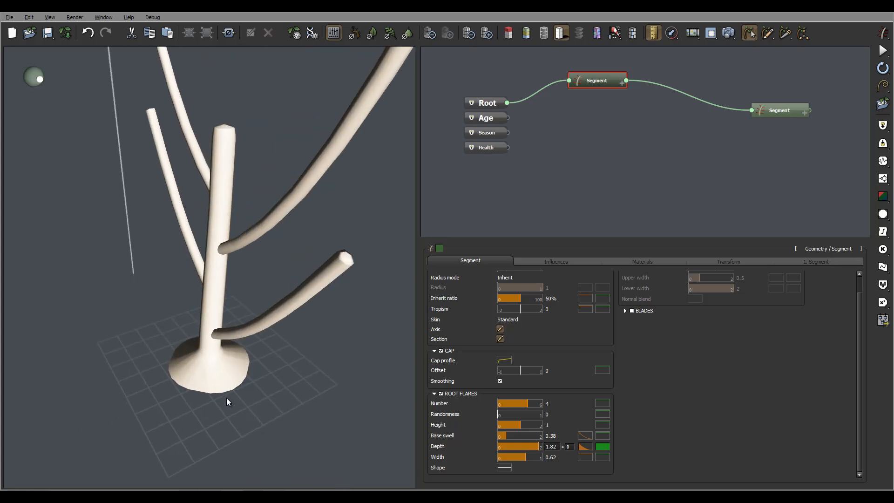
- Reduce the root flares' width to 0.11 and inspect the trunk base from several sides
{"action": "left_click_drag", "start_coordinate": [524, 457], "coordinate": [501, 457]}
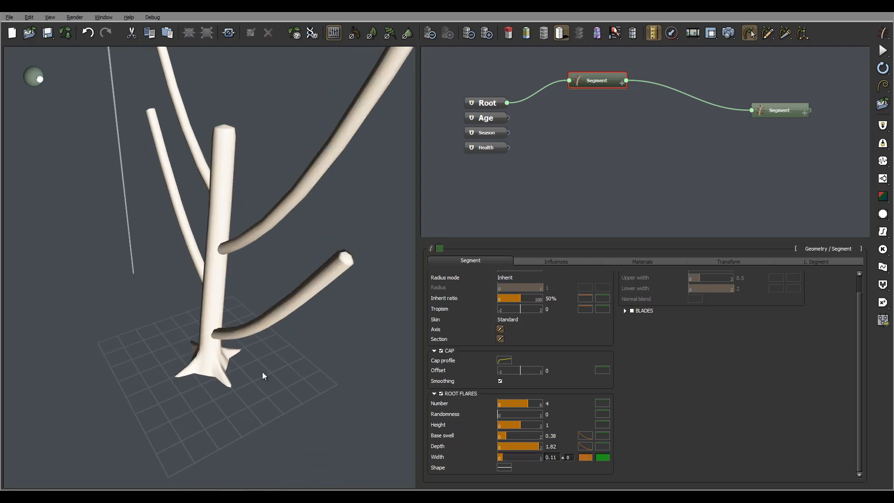
{"action": "left_click_drag", "start_coordinate": [262, 373], "coordinate": [200, 375]}
{"action": "left_click_drag", "start_coordinate": [278, 349], "coordinate": [213, 353]}
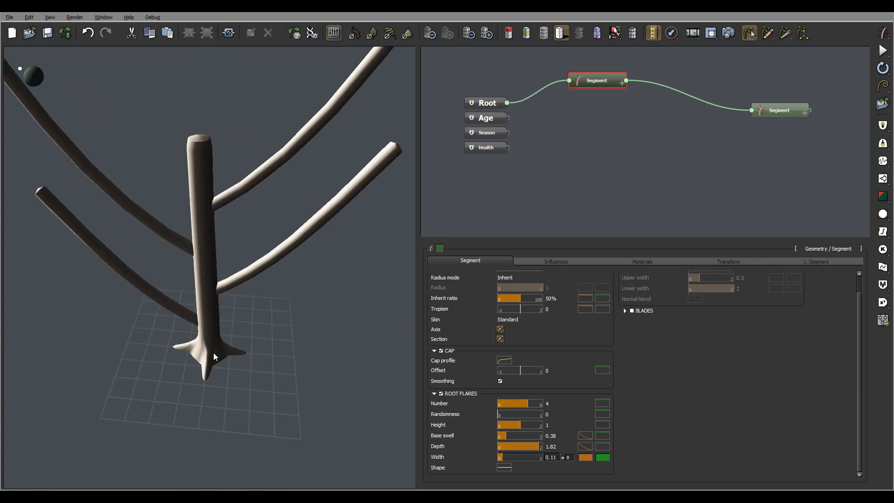
{"action": "left_click_drag", "start_coordinate": [301, 337], "coordinate": [227, 343]}
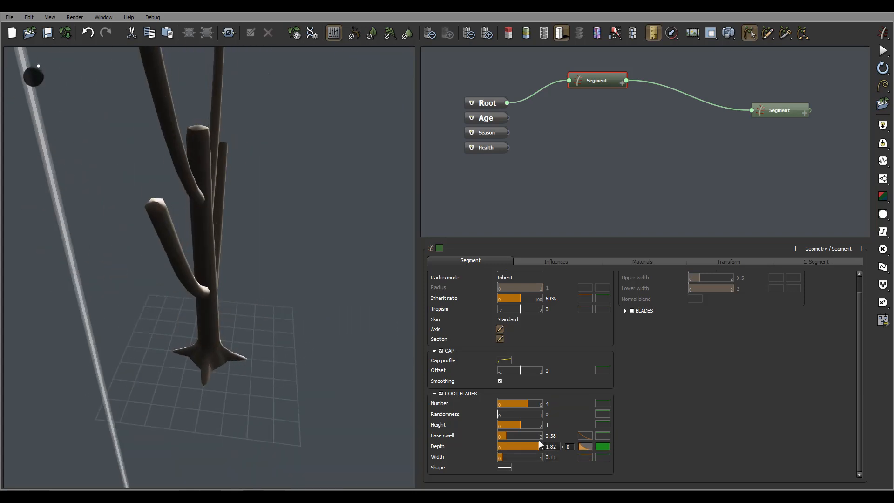
{"action": "left_click_drag", "start_coordinate": [322, 373], "coordinate": [206, 329]}
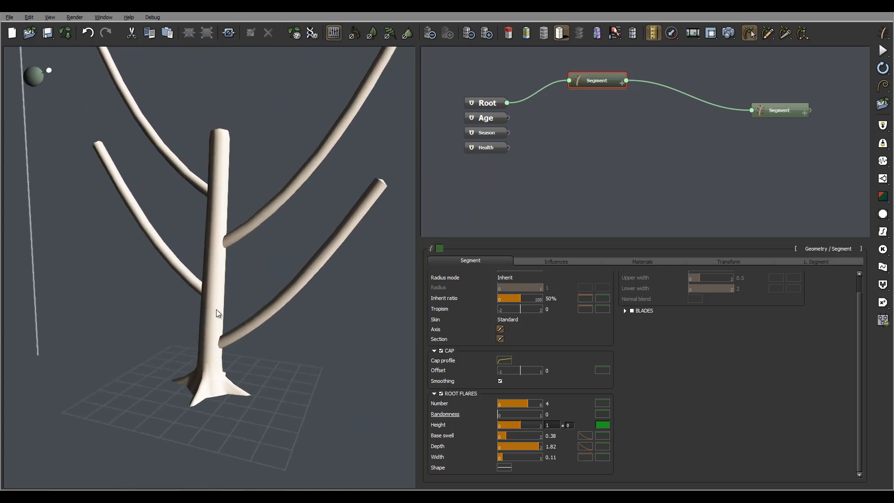
- Set the number of root flares to 8 and their height to 10
{"action": "left_click", "coordinate": [557, 404]}
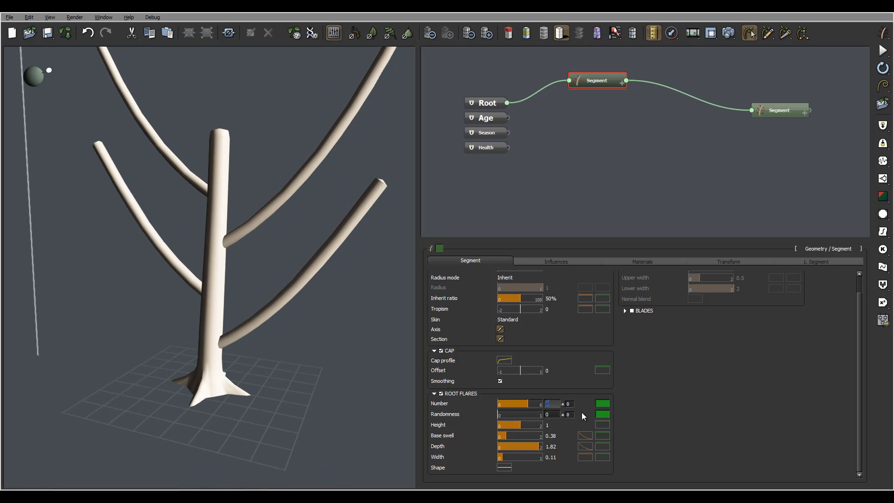
{"action": "type", "text": "8"}
{"action": "key", "text": "Return"}
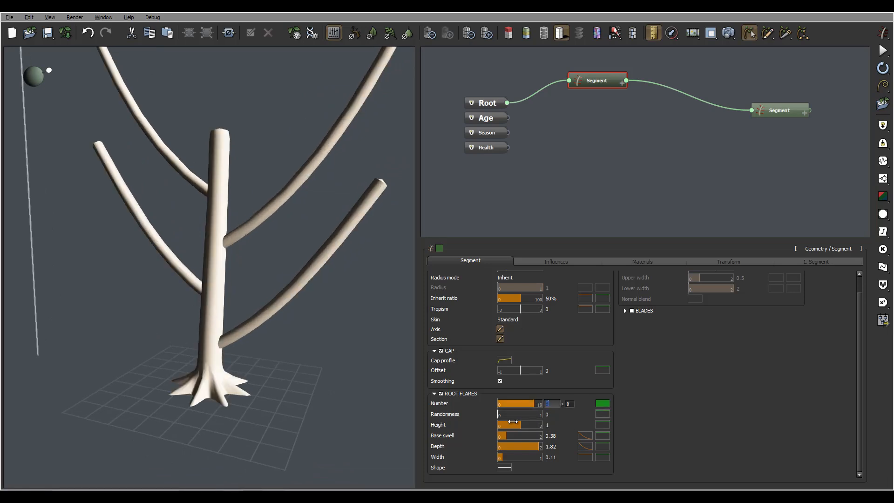
{"action": "left_click", "coordinate": [549, 425]}
{"action": "type", "text": "10"}
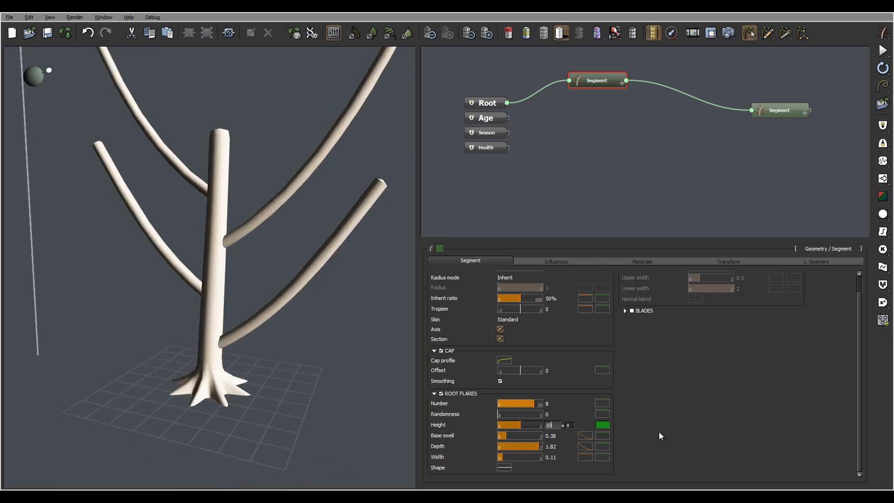
{"action": "key", "text": "Return"}
{"action": "left_click_drag", "start_coordinate": [300, 331], "coordinate": [225, 309]}
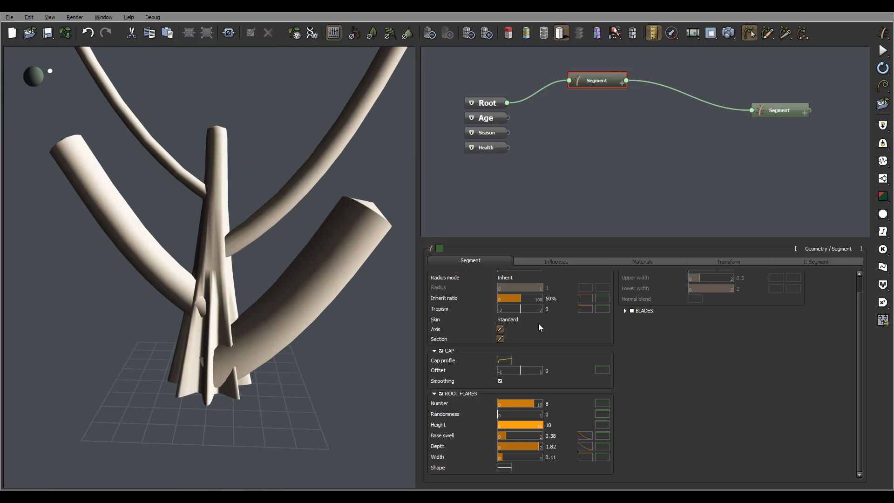
- Set the branches' distribution start along the trunk to 0.7, then return to the trunk's segment settings
{"action": "left_click", "coordinate": [832, 259]}
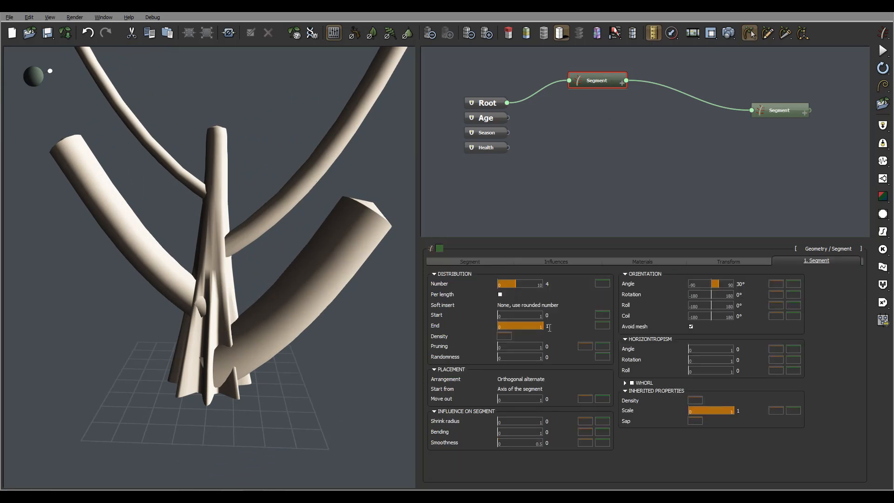
{"action": "left_click_drag", "start_coordinate": [504, 316], "coordinate": [540, 316]}
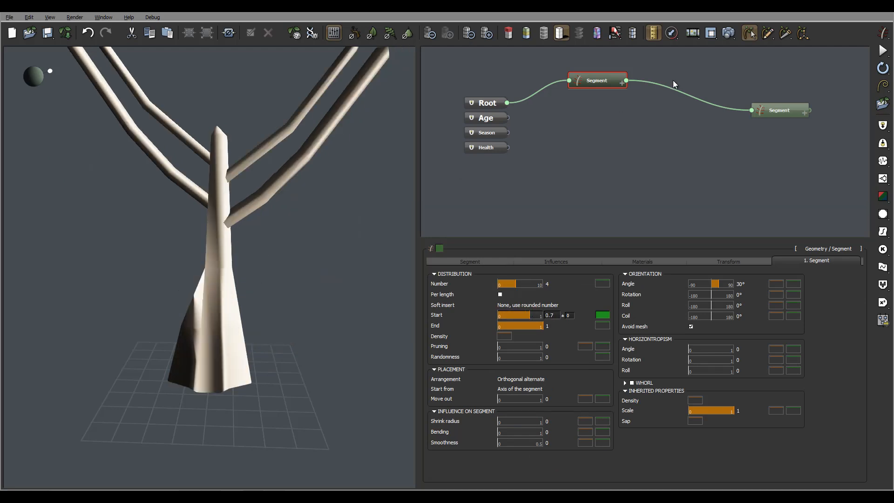
{"action": "left_click", "coordinate": [477, 261]}
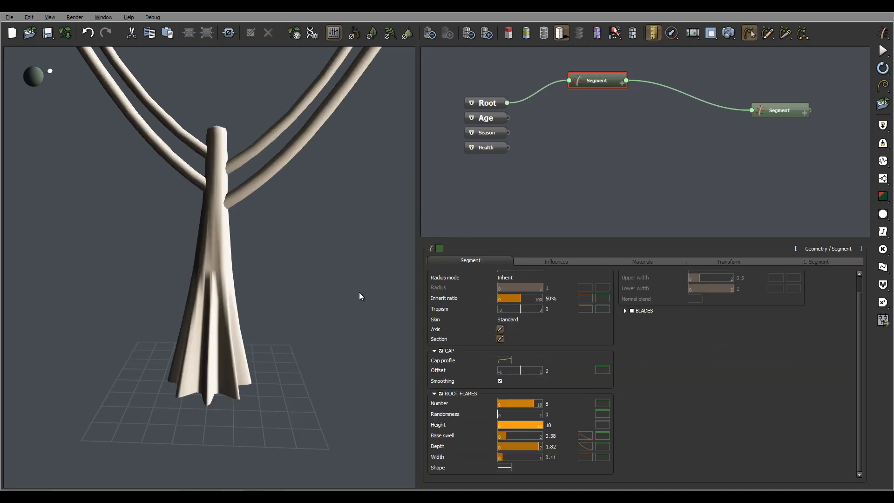
{"action": "middle_click_drag", "start_coordinate": [298, 268], "coordinate": [228, 330]}
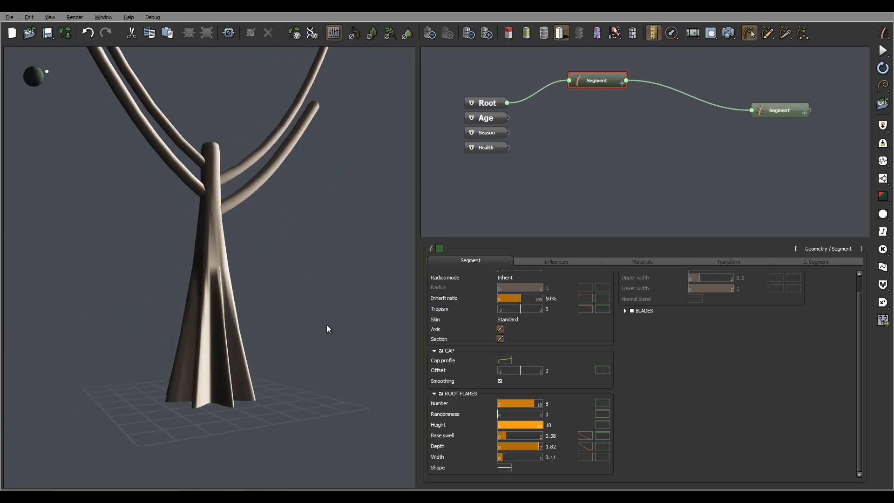
{"action": "middle_click_drag", "start_coordinate": [328, 329], "coordinate": [316, 354]}
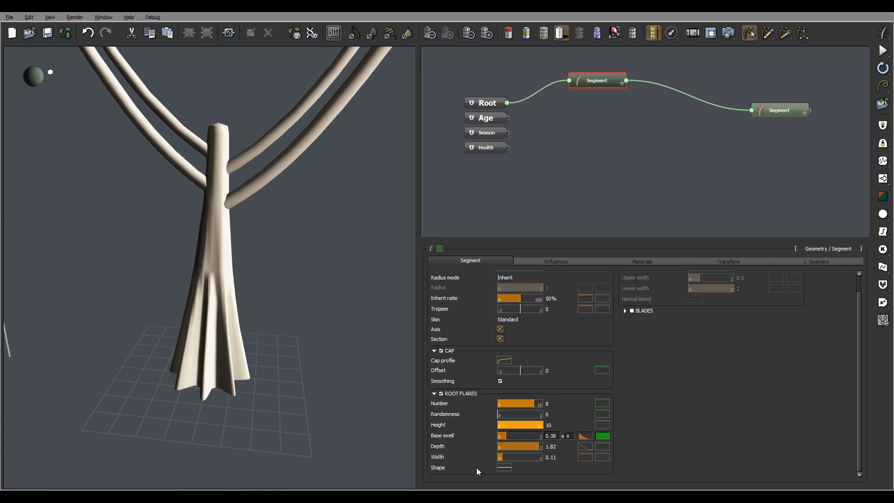
- Open the root flares' shape curve and add a raised keypoint at about X 0.42, Y 0.97
{"action": "left_click", "coordinate": [505, 469]}
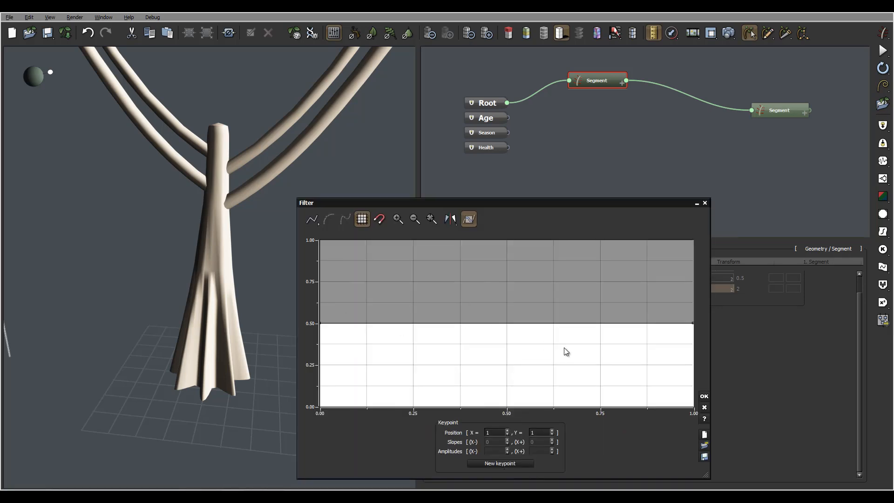
{"action": "middle_click_drag", "start_coordinate": [567, 349], "coordinate": [453, 328]}
{"action": "middle_click_drag", "start_coordinate": [385, 315], "coordinate": [475, 327]}
{"action": "double_click", "coordinate": [460, 313]}
{"action": "left_click_drag", "start_coordinate": [460, 312], "coordinate": [454, 233]}
{"action": "left_click_drag", "start_coordinate": [181, 310], "coordinate": [232, 264]}
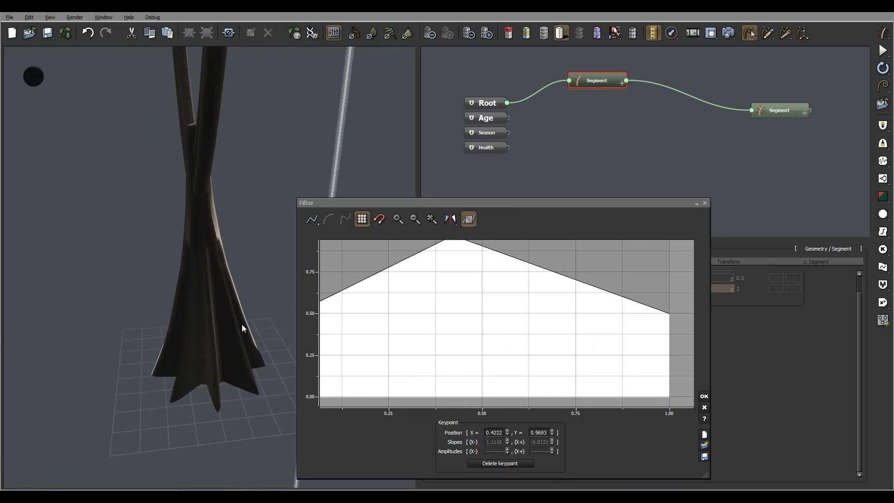
- Lower the shape curve's middle keypoint to about X 0.40, Y 0.16 and its end keypoint to about Y 0.05
{"action": "middle_click_drag", "start_coordinate": [451, 289], "coordinate": [487, 316]}
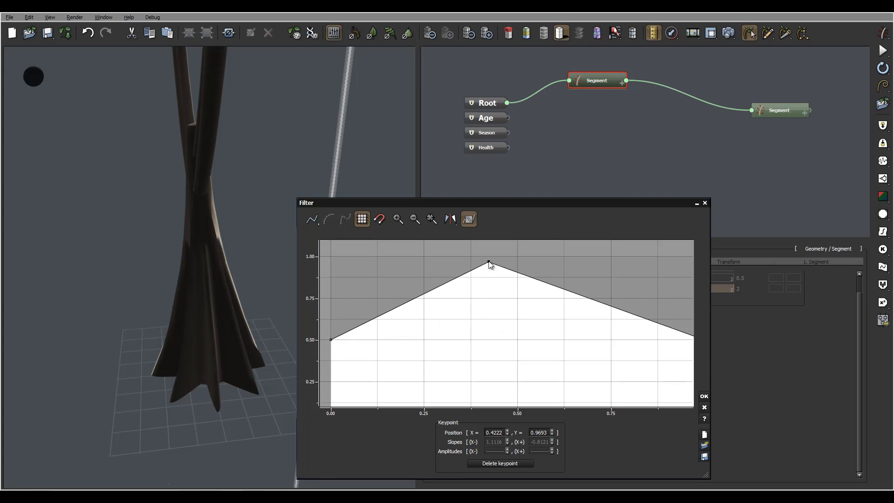
{"action": "left_click_drag", "start_coordinate": [488, 262], "coordinate": [481, 397]}
{"action": "middle_click_drag", "start_coordinate": [533, 346], "coordinate": [519, 256]}
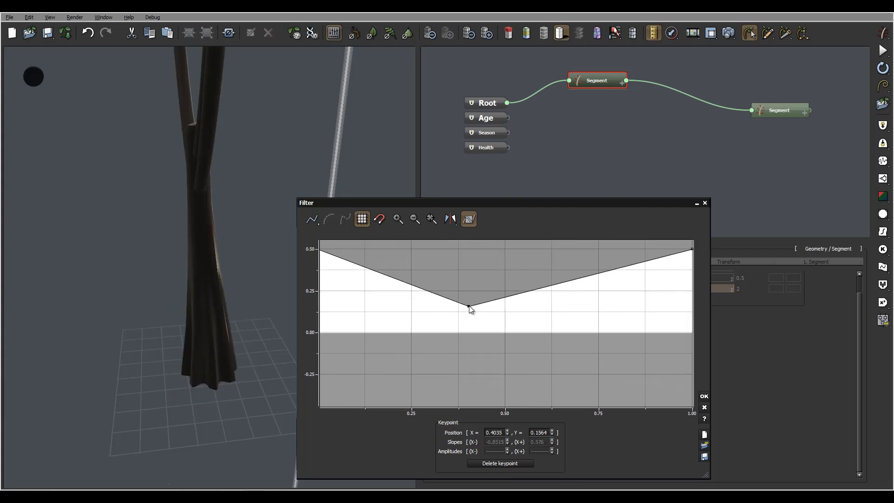
{"action": "middle_click_drag", "start_coordinate": [471, 308], "coordinate": [559, 265]}
{"action": "left_click_drag", "start_coordinate": [522, 263], "coordinate": [521, 339]}
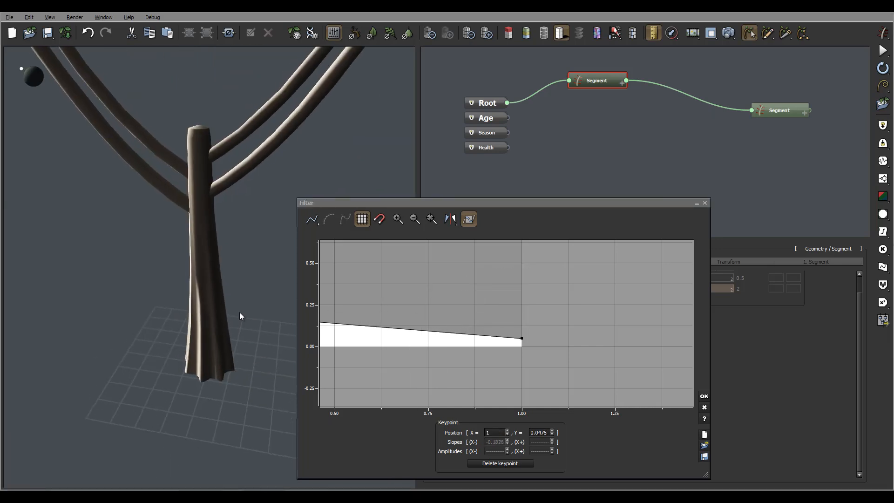
{"action": "middle_click_drag", "start_coordinate": [481, 329], "coordinate": [568, 334]}
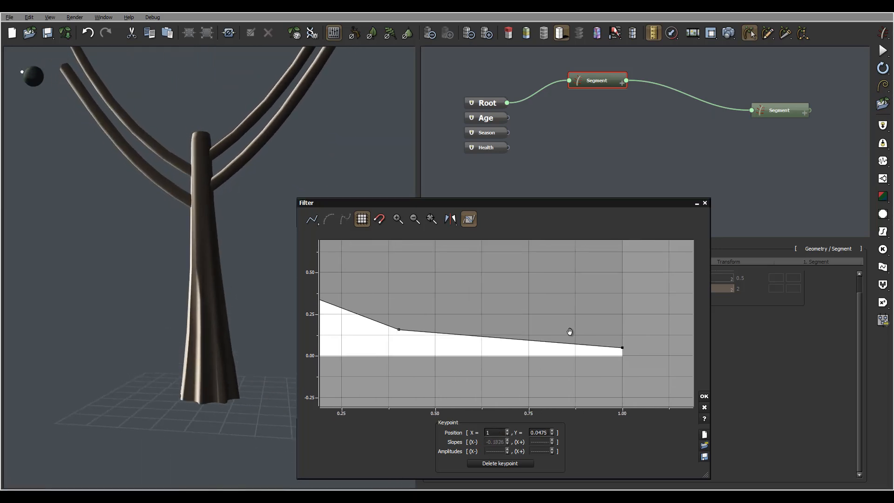
- Move the shape curve's middle keypoint to about X 0.64, Y 0.64 and switch the curve from linear to smooth
{"action": "left_click_drag", "start_coordinate": [397, 330], "coordinate": [488, 248]}
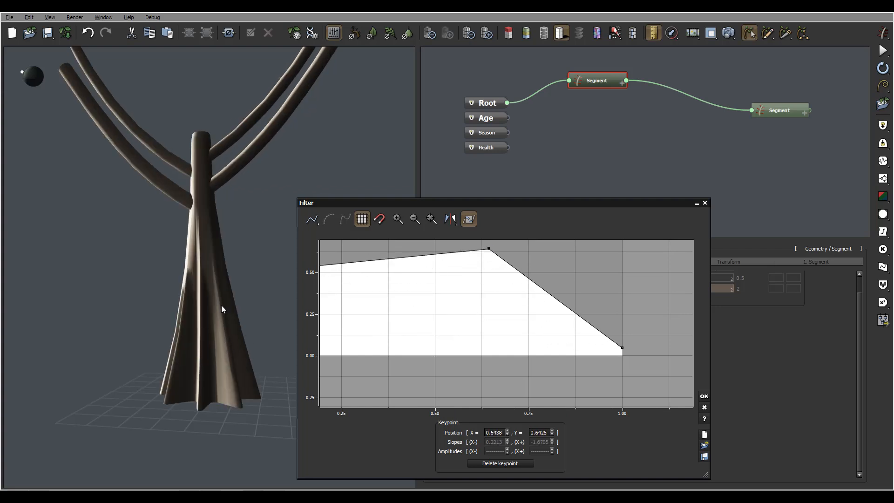
{"action": "middle_click_drag", "start_coordinate": [204, 305], "coordinate": [224, 302]}
{"action": "middle_click_drag", "start_coordinate": [400, 317], "coordinate": [499, 330]}
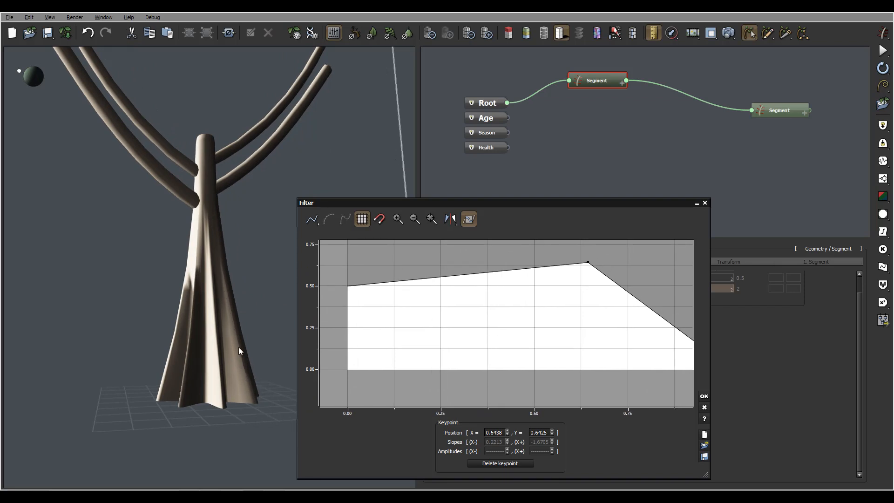
{"action": "middle_click_drag", "start_coordinate": [457, 322], "coordinate": [455, 345]}
{"action": "left_click", "coordinate": [317, 221]}
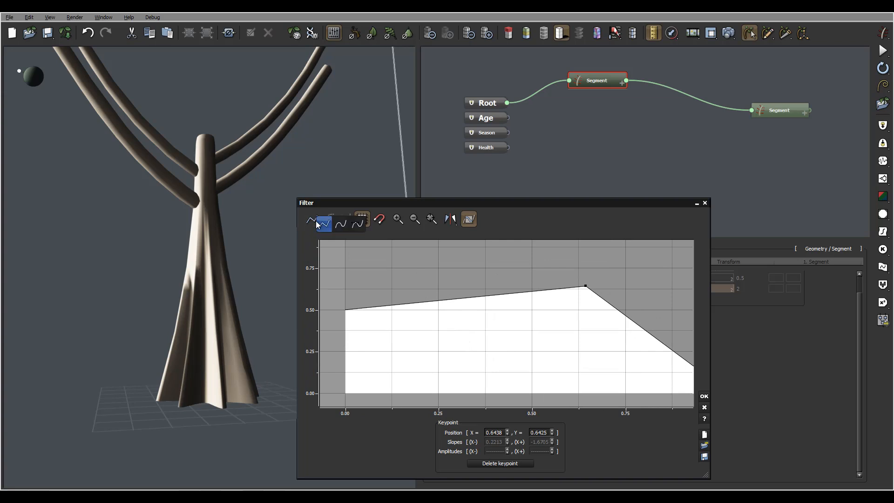
{"action": "left_click", "coordinate": [324, 224]}
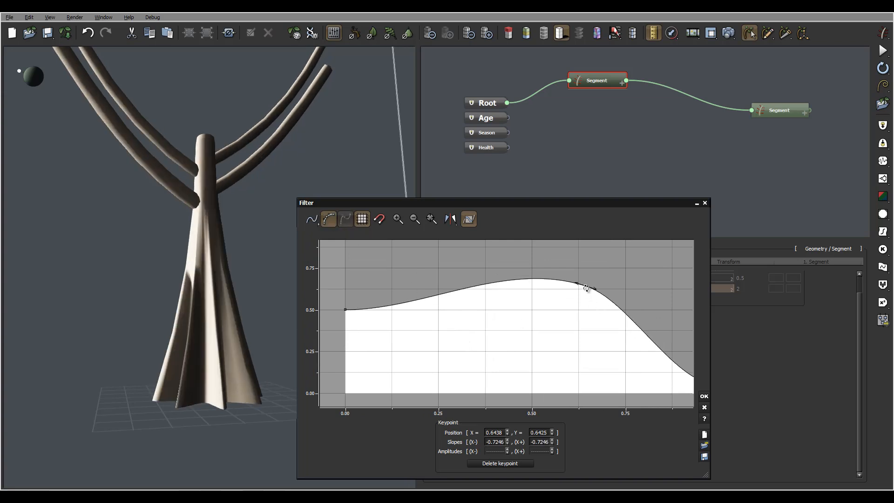
- Reshape the root flares' curve with keypoints at about Y 0.80 (start), X 0.41, Y 0.11 (middle) and Y 0.01 (end)
{"action": "left_click_drag", "start_coordinate": [586, 289], "coordinate": [499, 375]}
{"action": "left_click", "coordinate": [619, 275]}
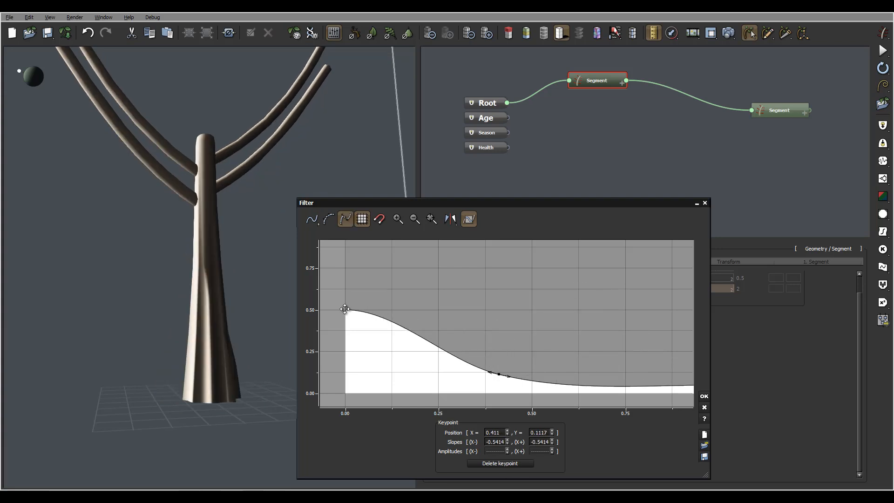
{"action": "left_click_drag", "start_coordinate": [345, 309], "coordinate": [347, 257]}
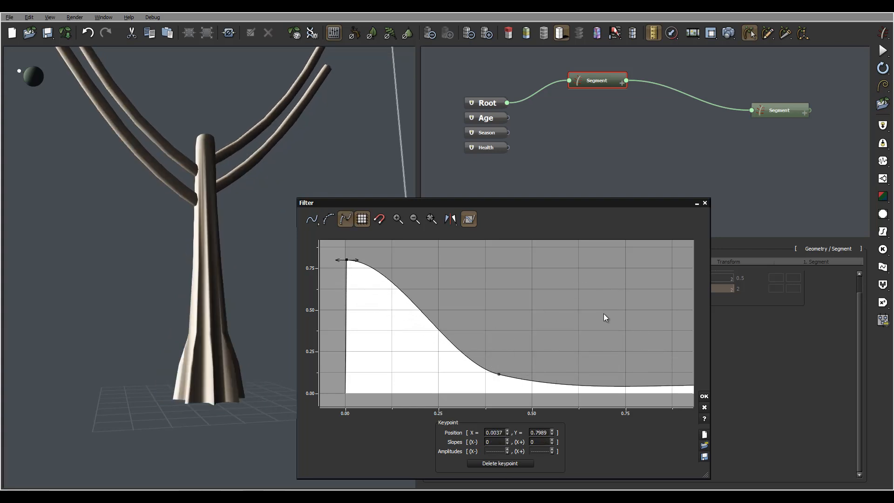
{"action": "middle_click_drag", "start_coordinate": [611, 308], "coordinate": [553, 277]}
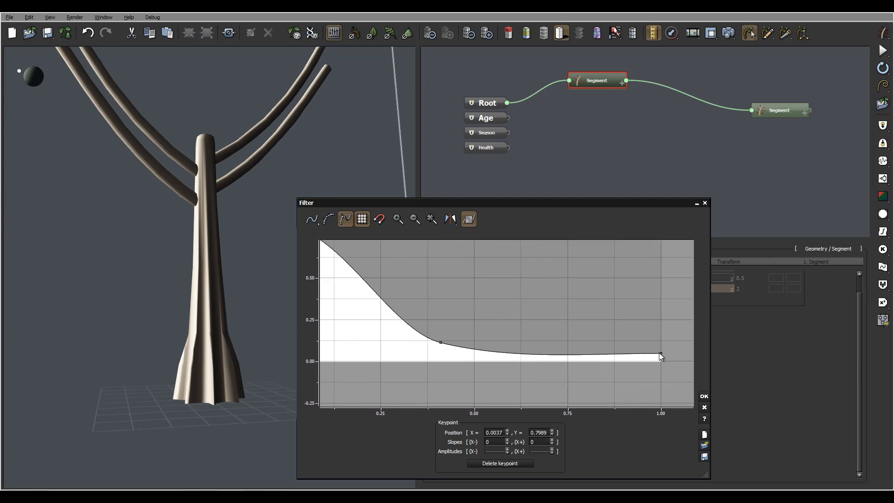
{"action": "left_click_drag", "start_coordinate": [660, 354], "coordinate": [660, 360]}
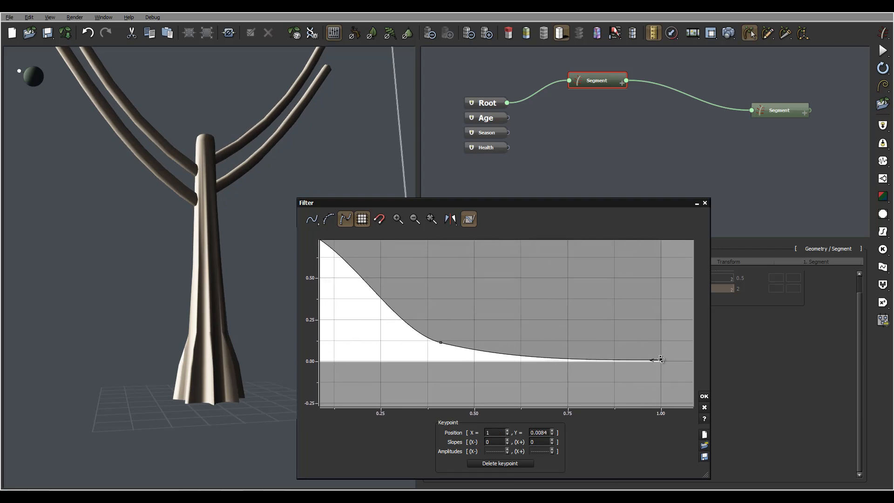
- Move the root flares curve's middle keypoint to about X 0.65, Y 0.43 and accept the edited curve
{"action": "left_click_drag", "start_coordinate": [441, 343], "coordinate": [542, 299]}
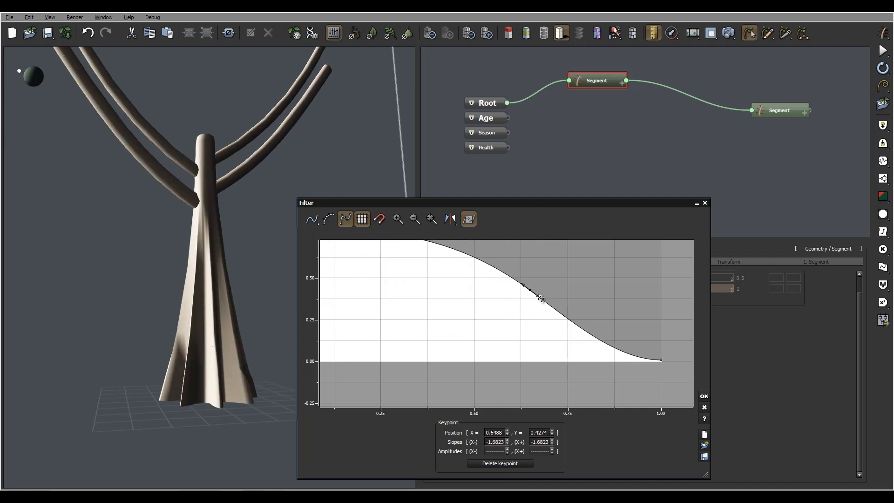
{"action": "right_click_drag", "start_coordinate": [187, 303], "coordinate": [272, 286]}
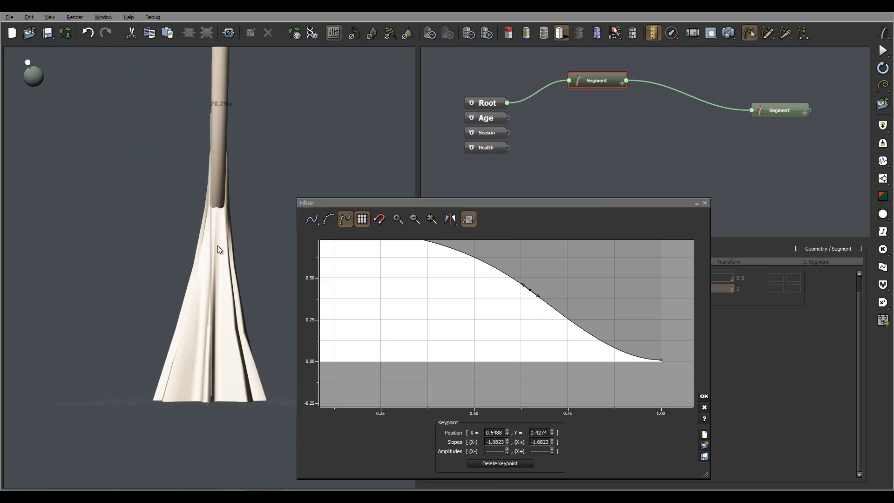
{"action": "left_click_drag", "start_coordinate": [427, 297], "coordinate": [484, 339]}
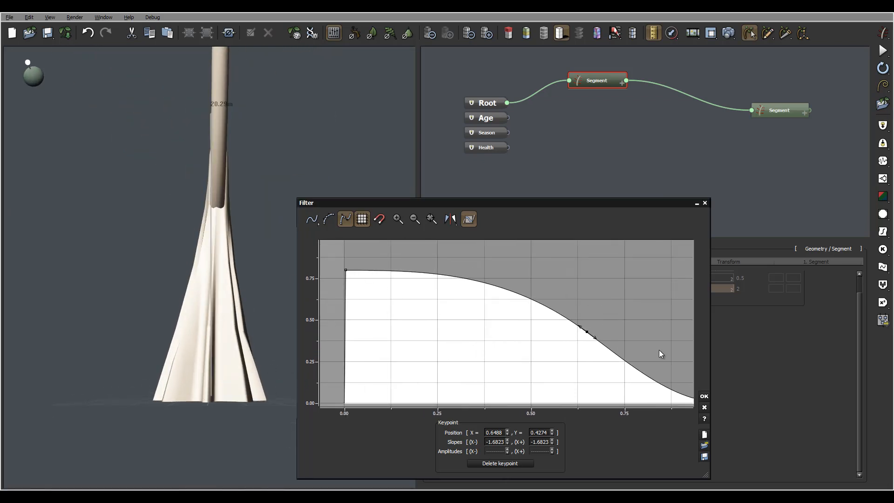
{"action": "left_click_drag", "start_coordinate": [659, 350], "coordinate": [476, 300]}
{"action": "mouse_move", "coordinate": [250, 296]}
{"action": "left_mouse_down"}
{"action": "mouse_move", "coordinate": [217, 361]}
{"action": "mouse_move", "coordinate": [185, 290]}
{"action": "mouse_move", "coordinate": [194, 146]}
{"action": "left_mouse_up"}
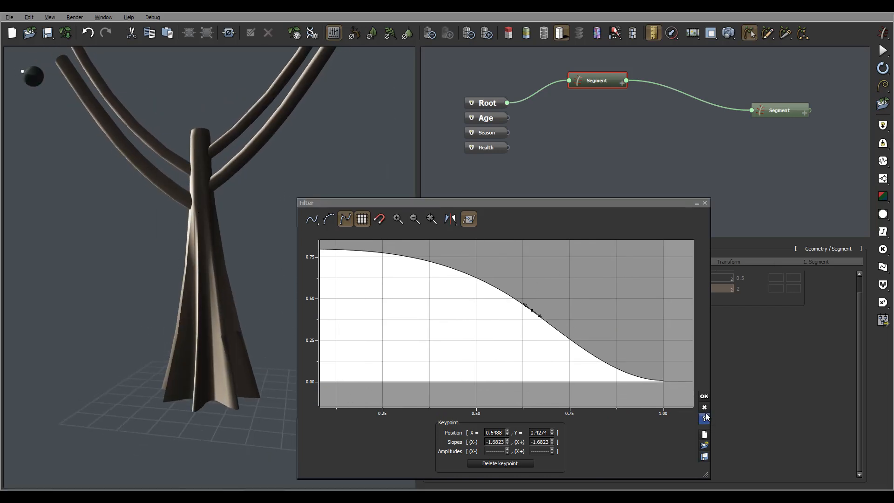
{"action": "left_click", "coordinate": [705, 396]}
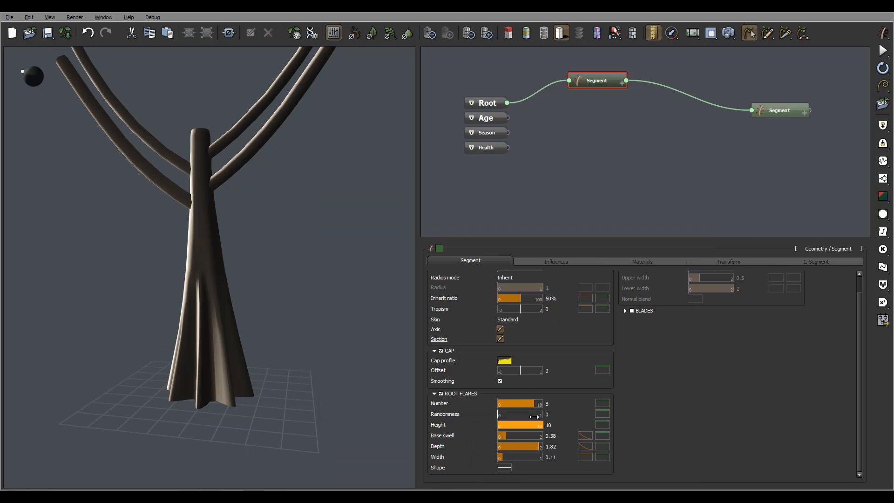
- Set the trunk's root flares number to 4 and their height to 1
{"action": "left_click", "coordinate": [603, 404]}
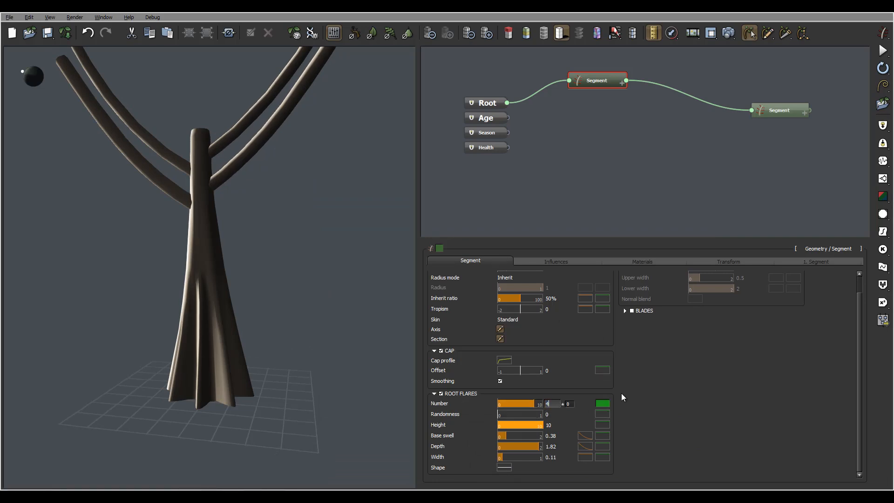
{"action": "key", "text": "Return"}
{"action": "left_click_drag", "start_coordinate": [546, 425], "coordinate": [628, 418]}
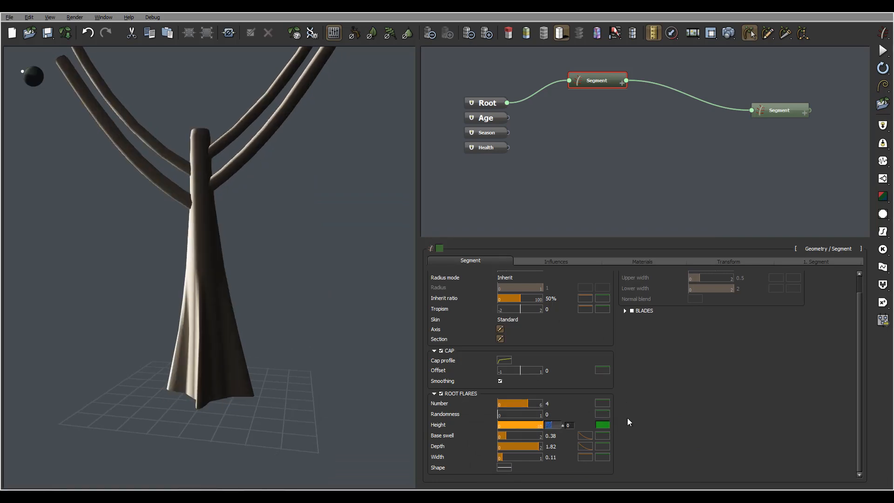
{"action": "type", "text": "1"}
{"action": "key", "text": "Return"}
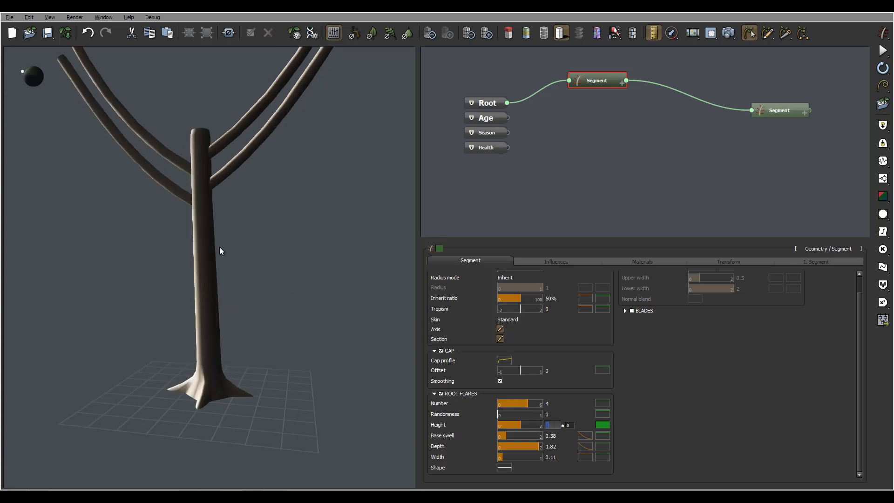
- Set the randomness of the trunk's root flares to 1
{"action": "left_click_drag", "start_coordinate": [226, 357], "coordinate": [231, 320]}
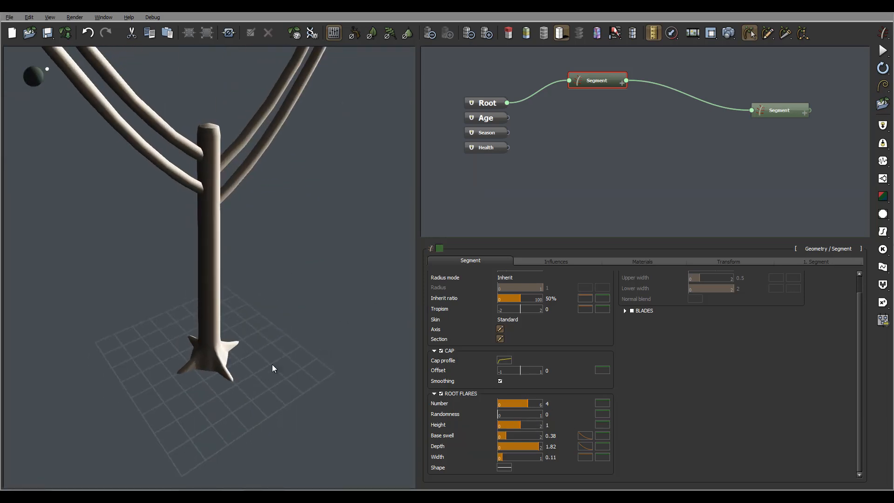
{"action": "left_click_drag", "start_coordinate": [273, 368], "coordinate": [275, 340]}
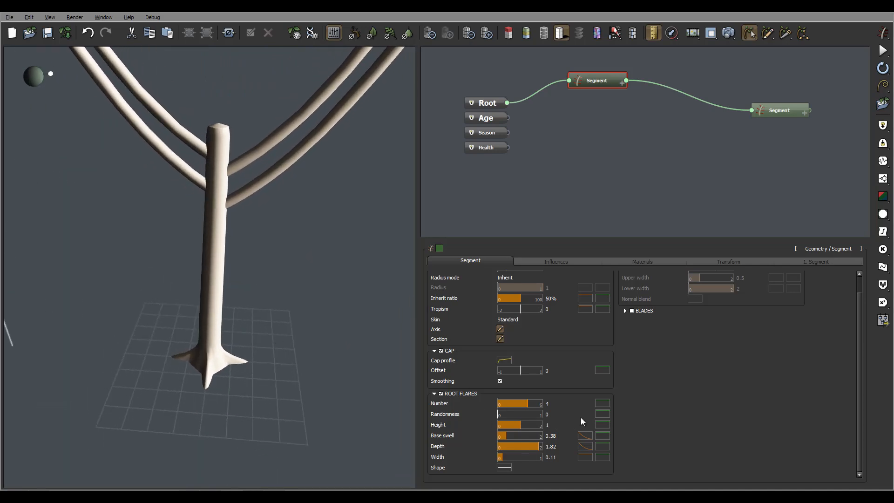
{"action": "left_click", "coordinate": [602, 414]}
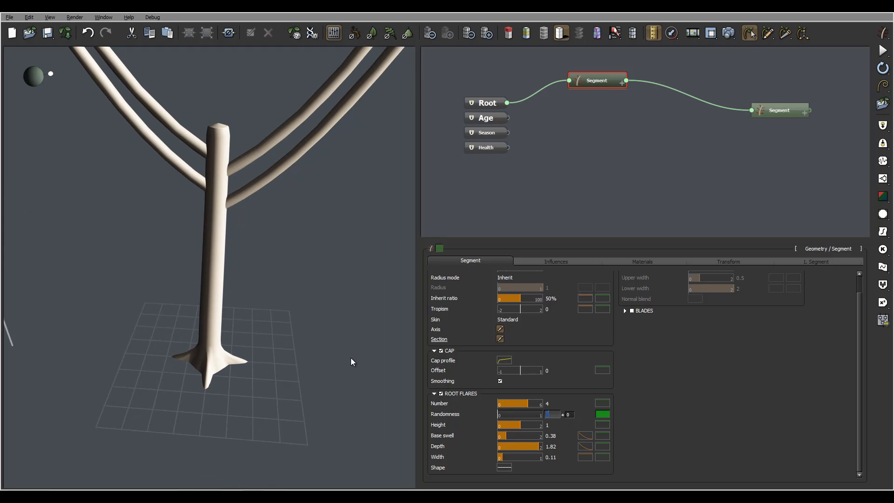
{"action": "type", "text": "1"}
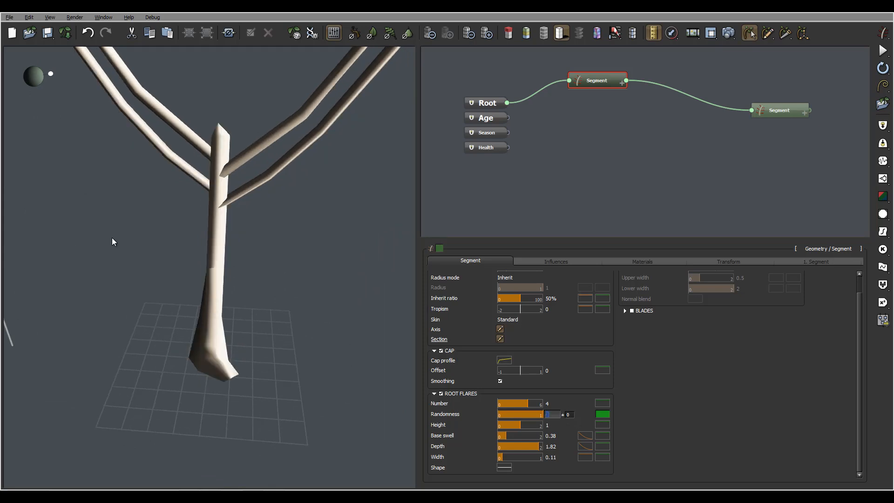
{"action": "left_click_drag", "start_coordinate": [279, 272], "coordinate": [295, 365]}
{"action": "left_click", "coordinate": [603, 435]}
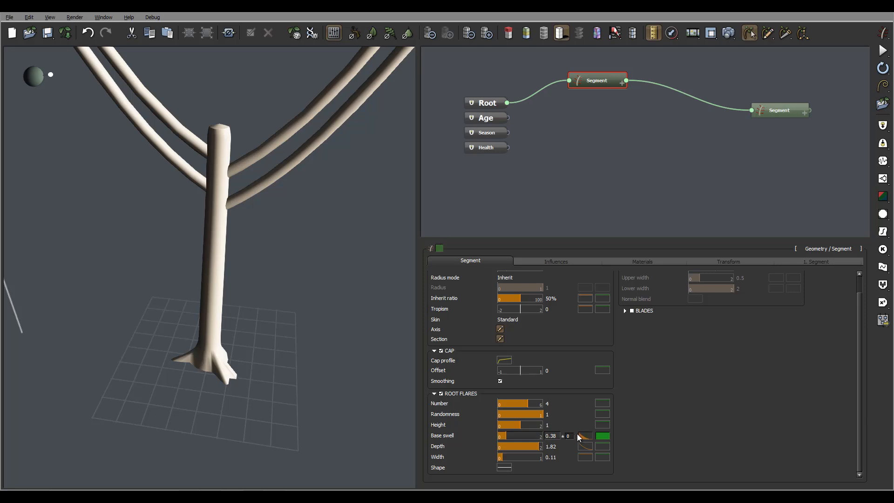
{"action": "left_click", "coordinate": [551, 414]}
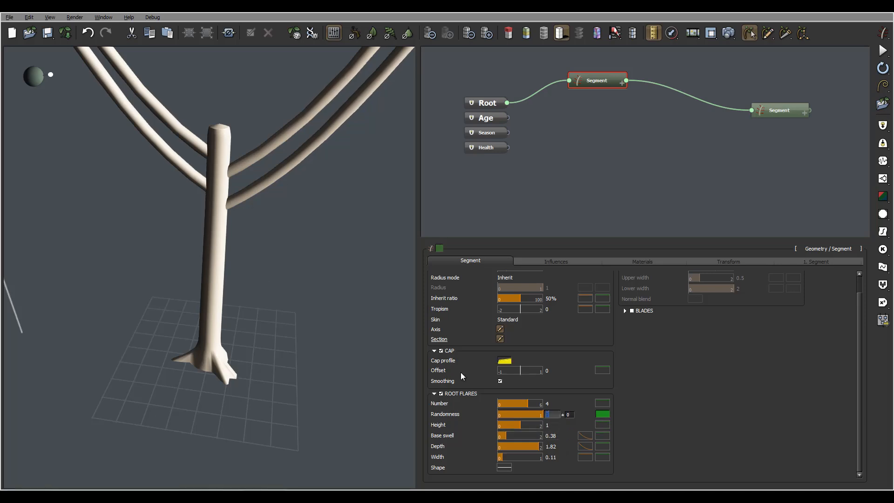
{"action": "left_click_drag", "start_coordinate": [222, 351], "coordinate": [362, 271]}
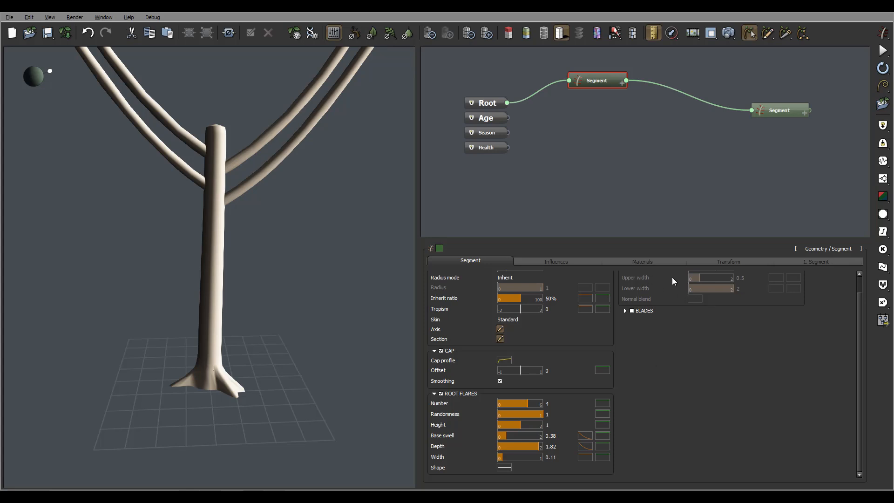
- Select the branch segment and enable its blending with the parent trunk
{"action": "scroll", "coordinate": [848, 311], "scroll_direction": "up", "scroll_amount": 1}
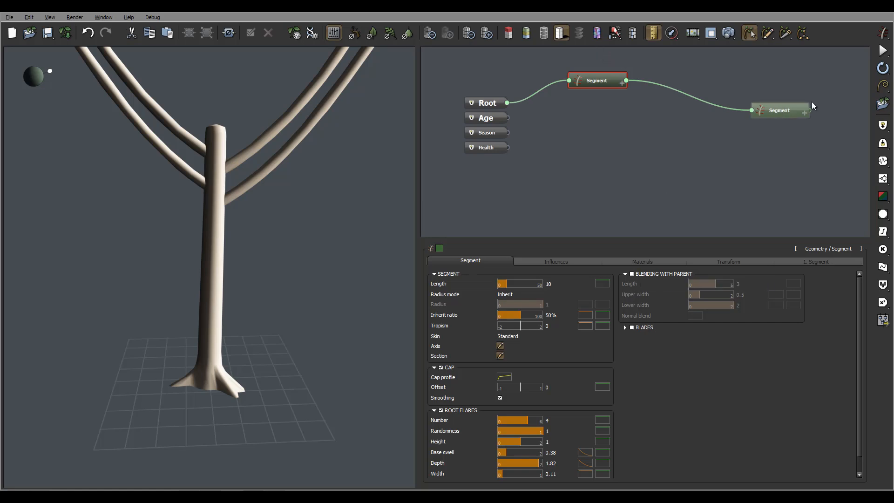
{"action": "left_click", "coordinate": [783, 112]}
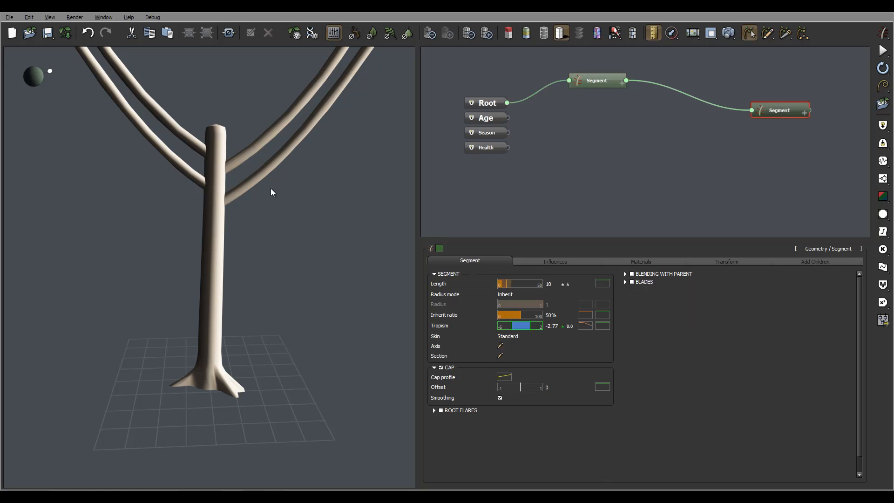
{"action": "right_click_drag", "start_coordinate": [271, 190], "coordinate": [236, 145]}
{"action": "scroll", "coordinate": [198, 172], "scroll_direction": "up", "scroll_amount": 4}
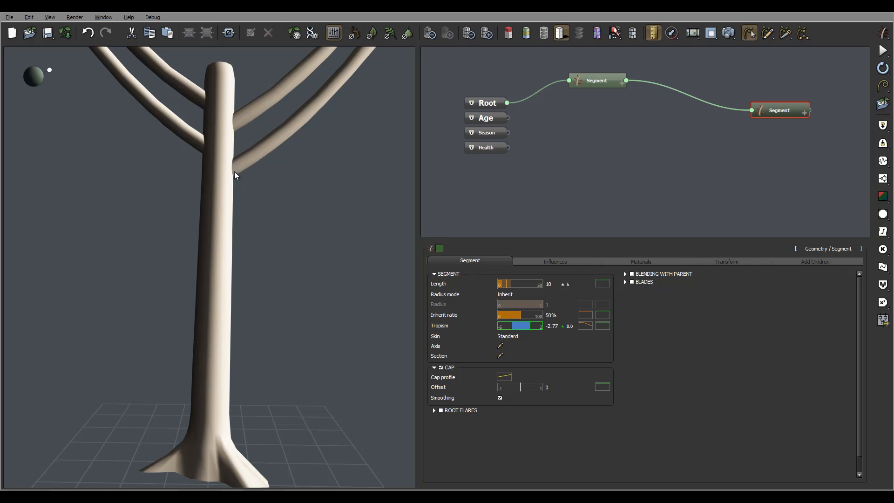
{"action": "right_click_drag", "start_coordinate": [234, 172], "coordinate": [251, 156]}
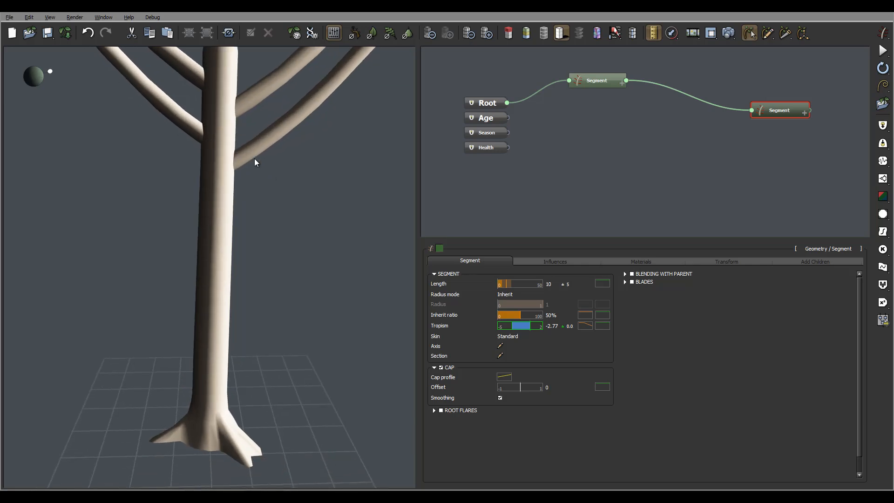
{"action": "left_click", "coordinate": [625, 274]}
{"action": "left_click", "coordinate": [632, 275]}
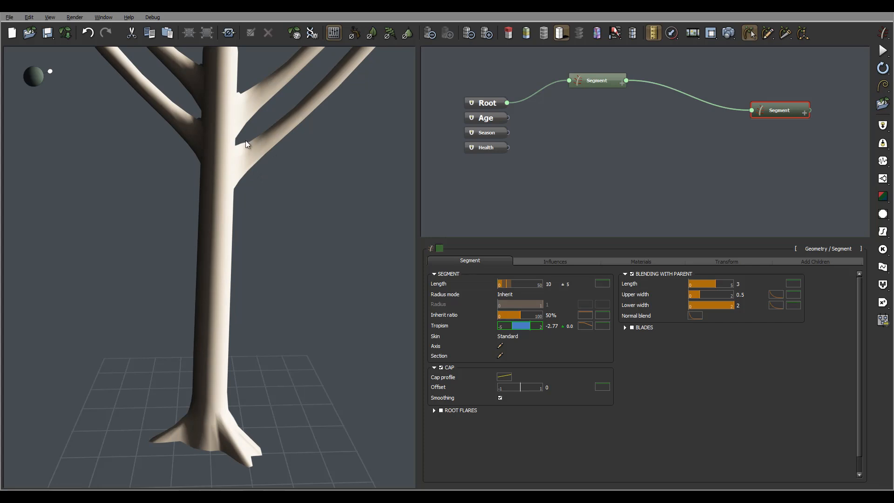
{"action": "left_click_drag", "start_coordinate": [267, 137], "coordinate": [234, 154]}
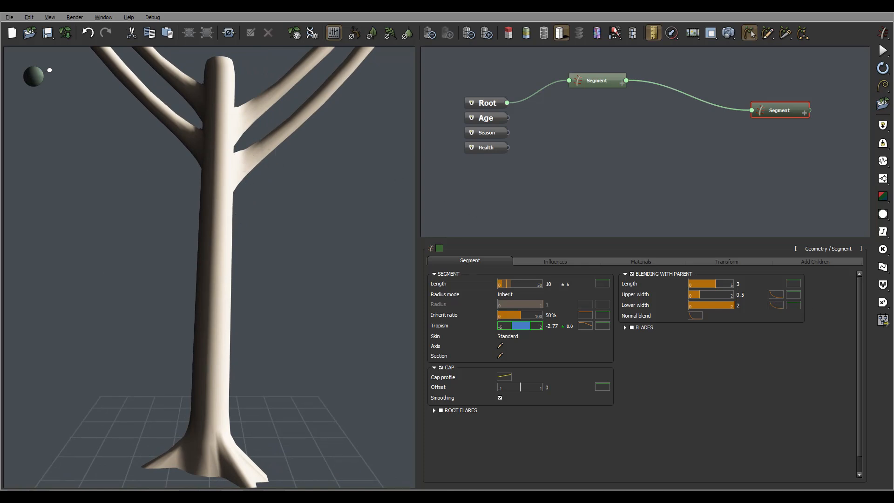
{"action": "left_click_drag", "start_coordinate": [284, 182], "coordinate": [265, 179]}
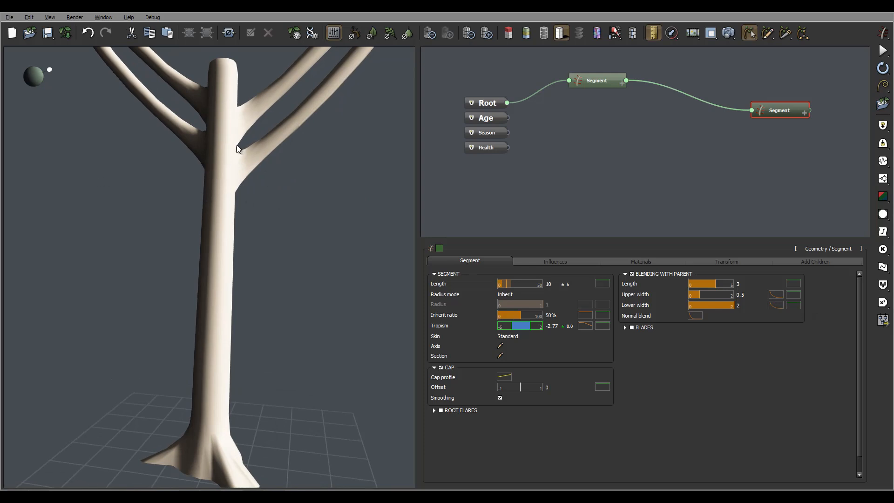
{"action": "left_click_drag", "start_coordinate": [308, 190], "coordinate": [117, 195]}
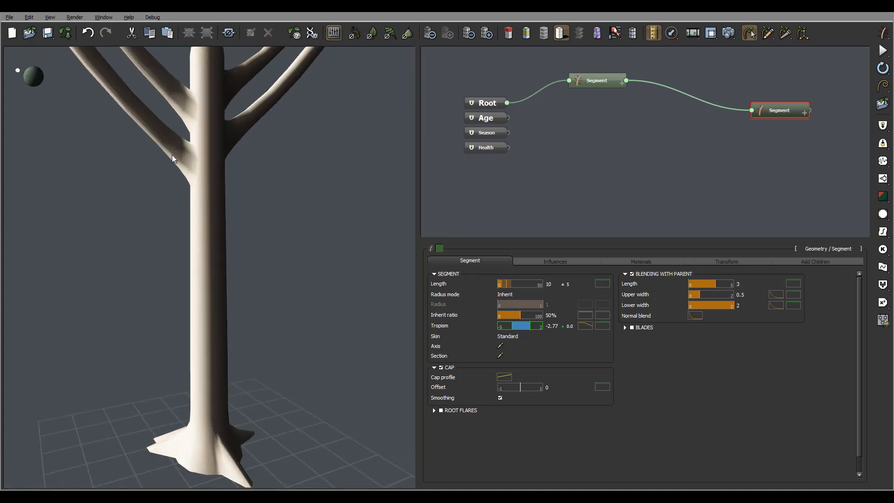
{"action": "left_click_drag", "start_coordinate": [171, 155], "coordinate": [376, 169]}
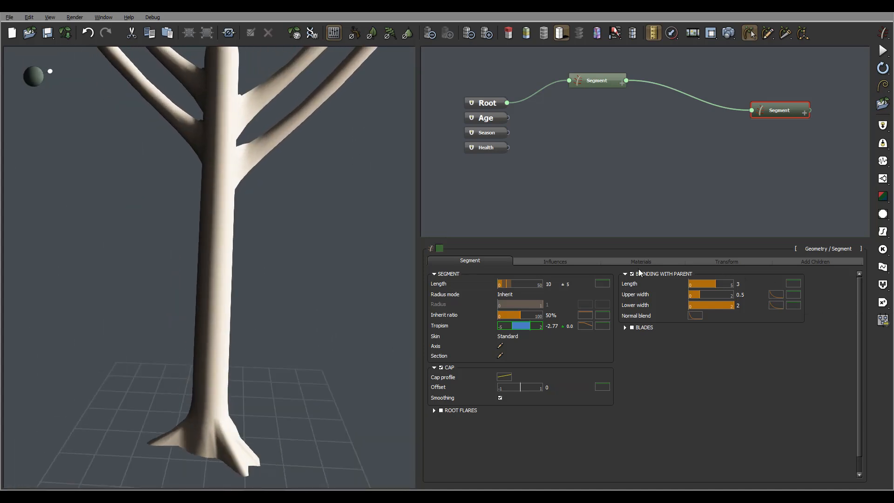
- Set the branch blending's length to 2.18 and its upper width to 0.4
{"action": "left_click_drag", "start_coordinate": [718, 284], "coordinate": [693, 284]}
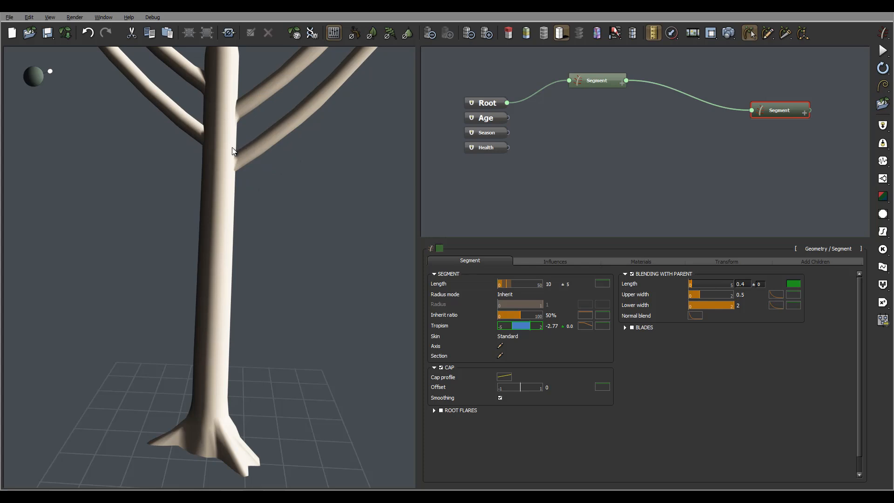
{"action": "left_click_drag", "start_coordinate": [702, 285], "coordinate": [713, 284]}
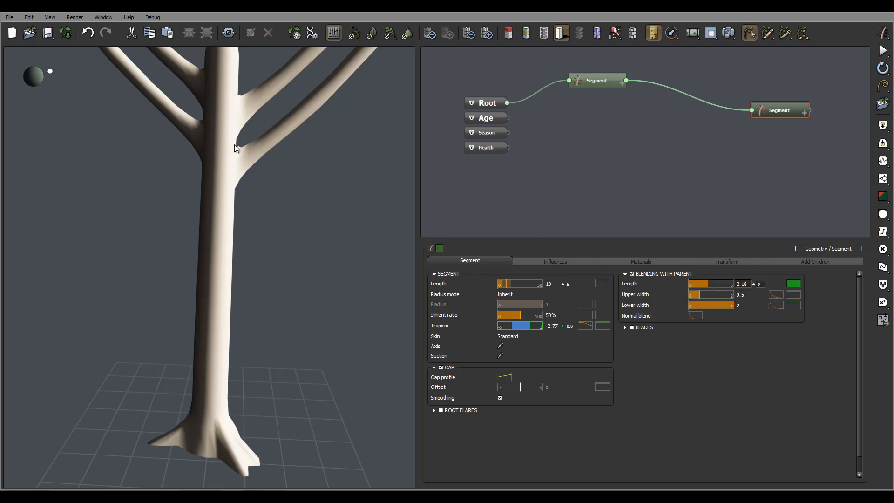
{"action": "left_click_drag", "start_coordinate": [700, 295], "coordinate": [720, 295]}
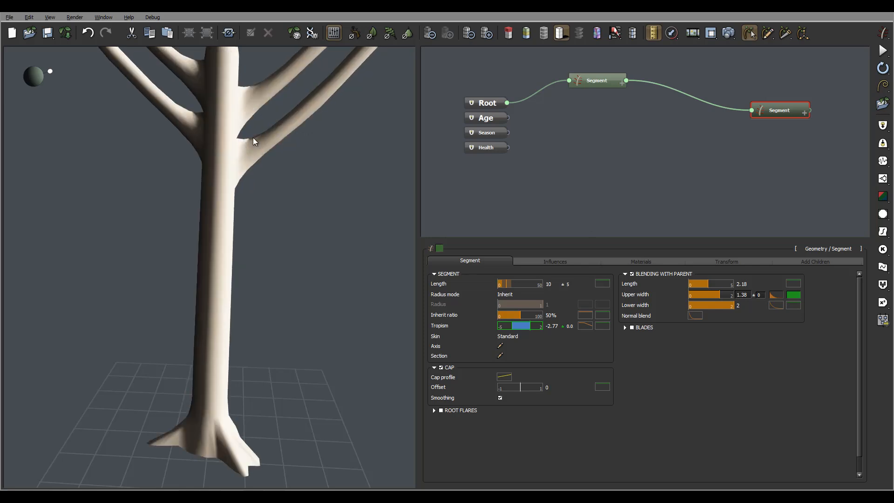
{"action": "left_click_drag", "start_coordinate": [720, 295], "coordinate": [692, 295]}
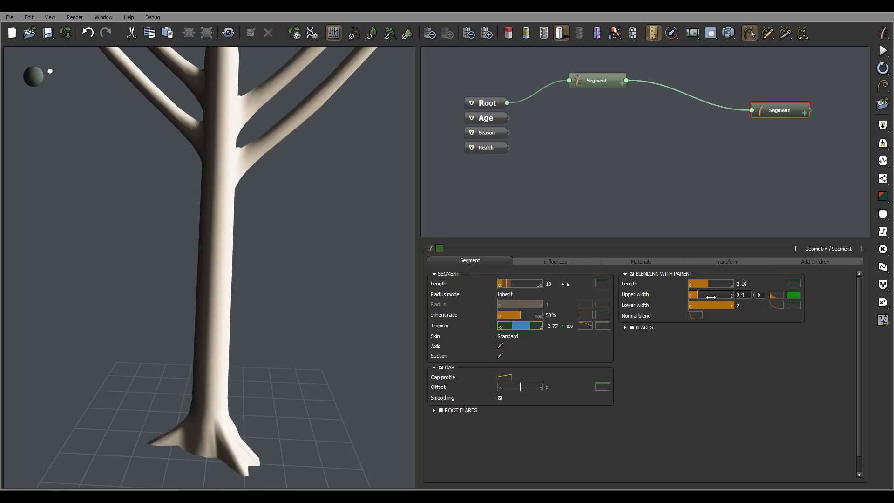
- Try a lower width of 0.41 for the branch blending, and settle on 1.51
{"action": "left_click_drag", "start_coordinate": [726, 305], "coordinate": [695, 307]}
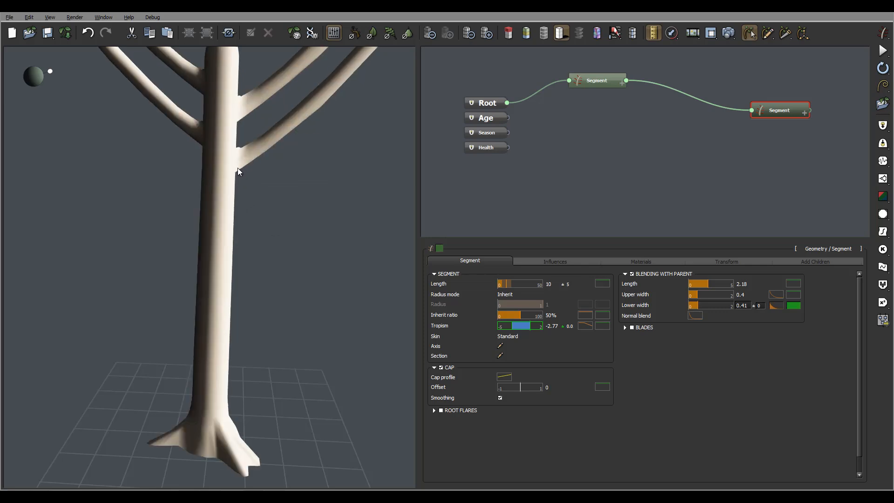
{"action": "left_click_drag", "start_coordinate": [695, 306], "coordinate": [727, 306]}
{"action": "left_click_drag", "start_coordinate": [217, 163], "coordinate": [51, 127]}
{"action": "left_click_drag", "start_coordinate": [271, 179], "coordinate": [222, 181]}
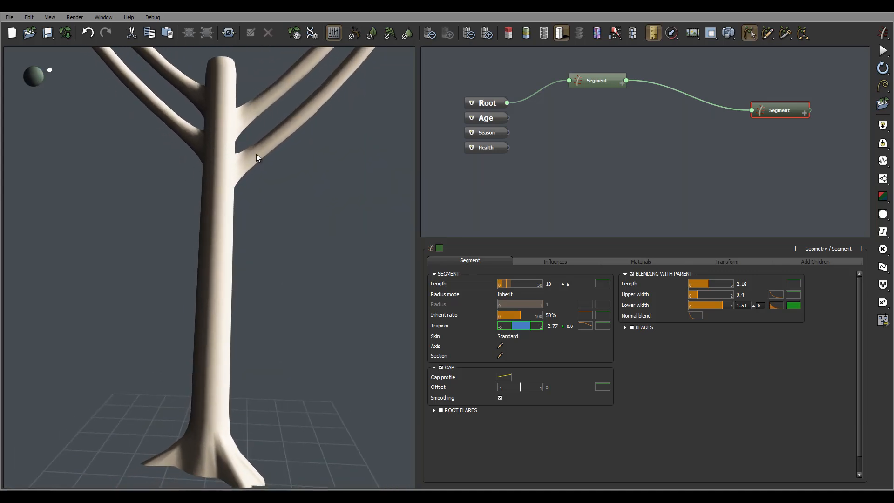
{"action": "left_click_drag", "start_coordinate": [311, 156], "coordinate": [223, 181]}
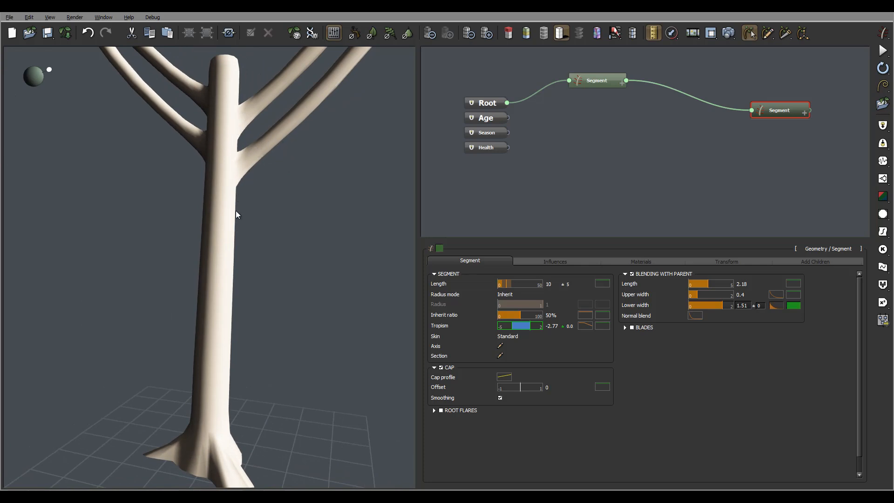
- Try reshaping the profile filter of the branch blending's lower width with an added keypoint at about X 0.67, Y 0.61
{"action": "mouse_move", "coordinate": [264, 160]}
{"action": "left_mouse_down"}
{"action": "mouse_move", "coordinate": [292, 144]}
{"action": "mouse_move", "coordinate": [251, 149]}
{"action": "left_mouse_up"}
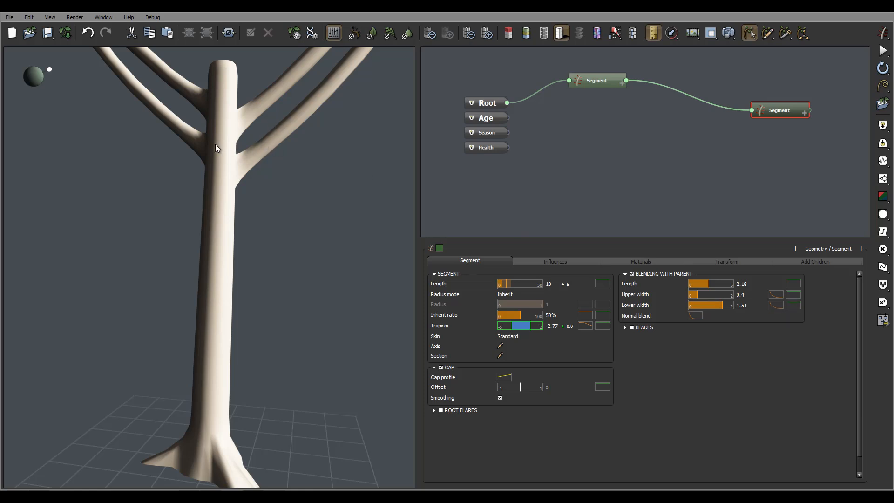
{"action": "left_click", "coordinate": [769, 306]}
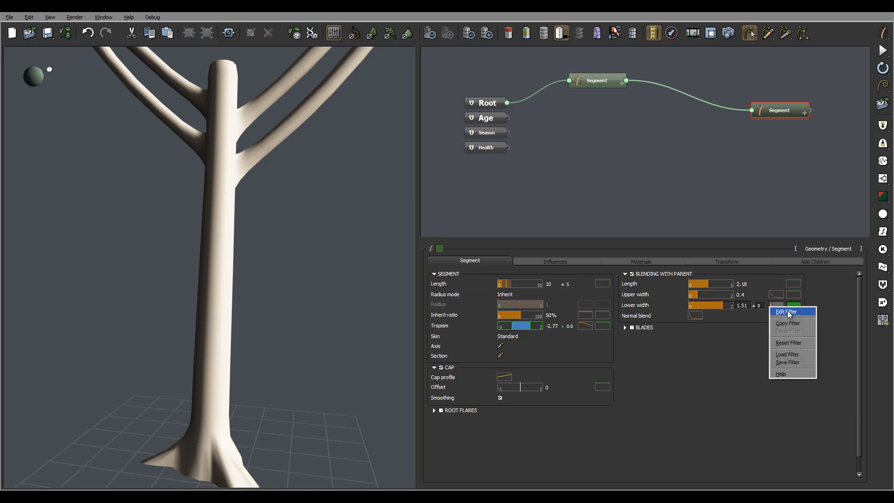
{"action": "left_click", "coordinate": [788, 311]}
{"action": "left_click_drag", "start_coordinate": [674, 281], "coordinate": [698, 242]}
{"action": "double_click", "coordinate": [628, 294]}
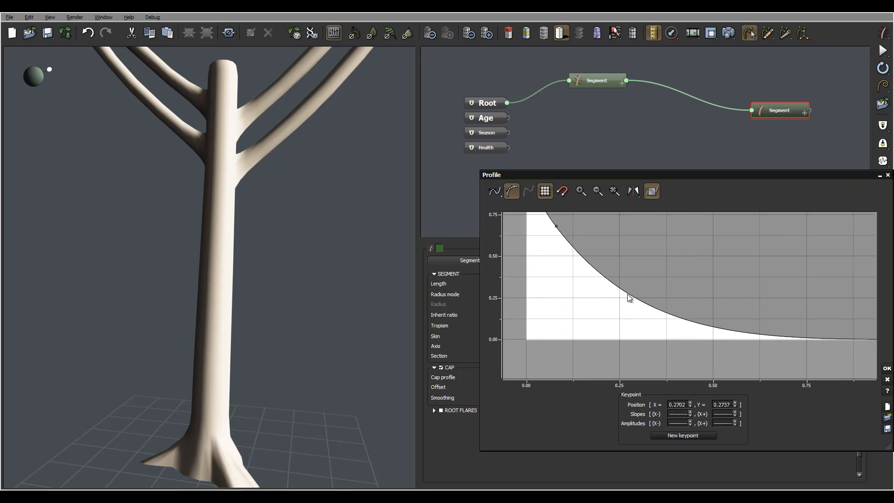
{"action": "left_click_drag", "start_coordinate": [627, 294], "coordinate": [574, 279]}
{"action": "left_click", "coordinate": [657, 273]}
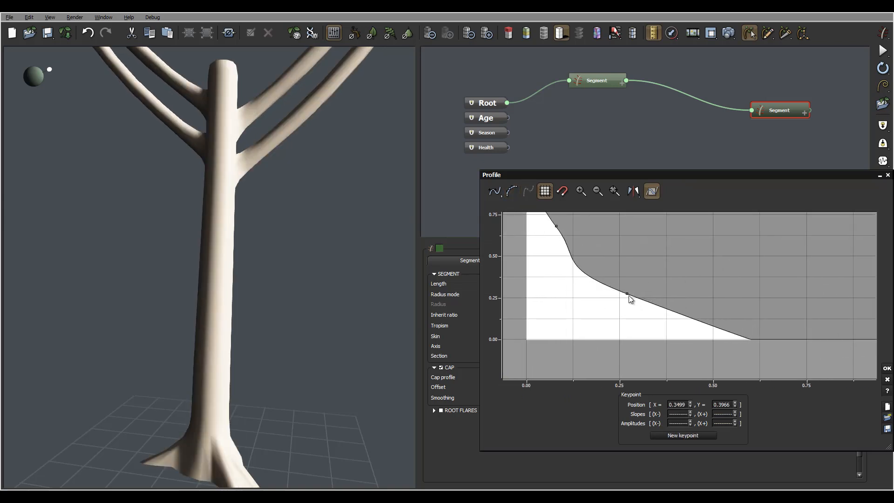
{"action": "left_click", "coordinate": [626, 293]}
{"action": "left_click_drag", "start_coordinate": [627, 294], "coordinate": [778, 237]}
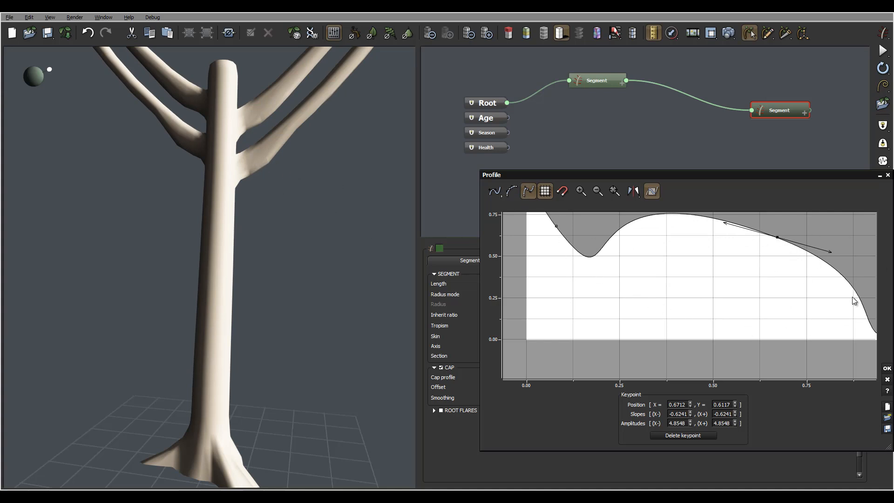
{"action": "right_click_drag", "start_coordinate": [231, 169], "coordinate": [230, 134]}
{"action": "middle_click_drag", "start_coordinate": [684, 292], "coordinate": [654, 297]}
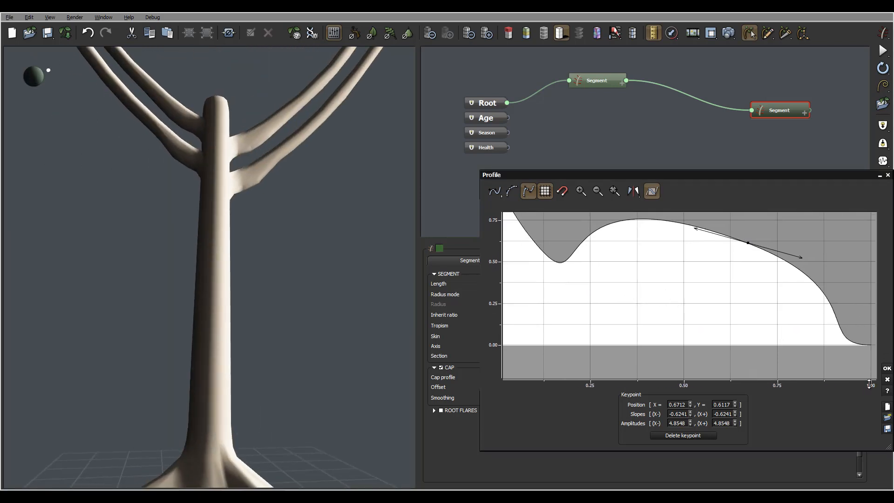
{"action": "left_click", "coordinate": [887, 381]}
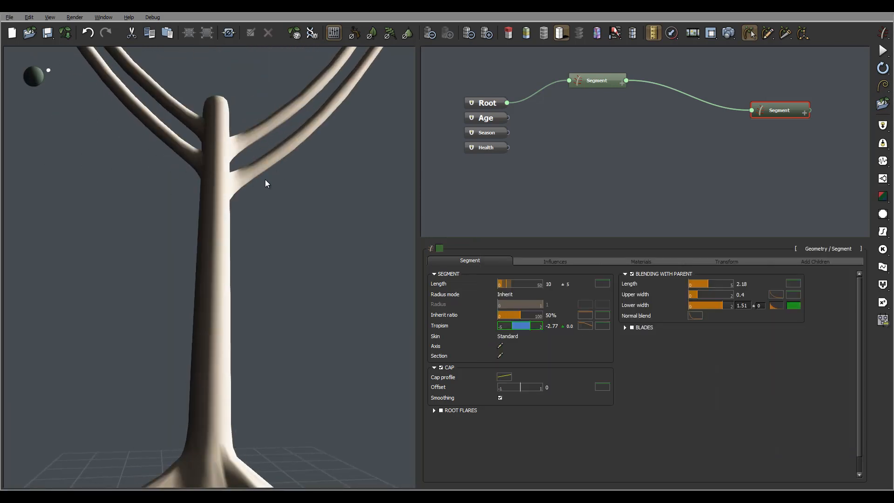
- Try a parent filter on the blending's lower width that falls to about 0.18 at its end, and reset the filter
{"action": "left_click", "coordinate": [797, 308]}
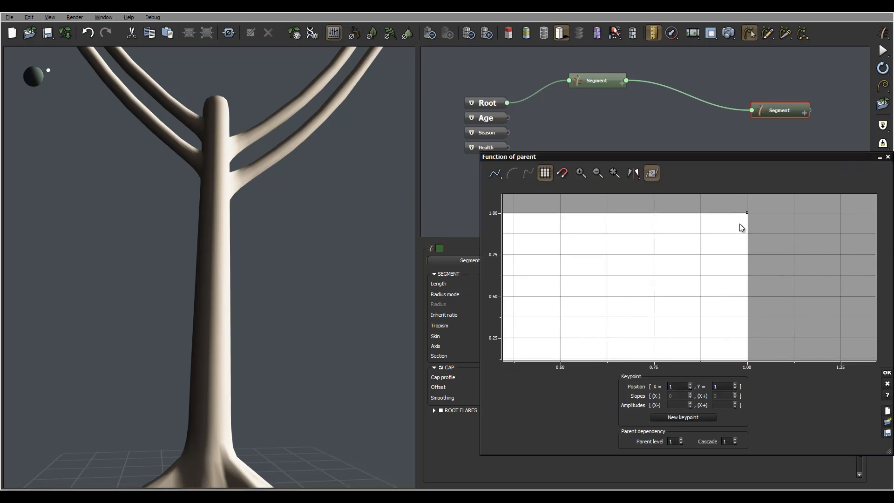
{"action": "left_click_drag", "start_coordinate": [747, 212], "coordinate": [747, 349]}
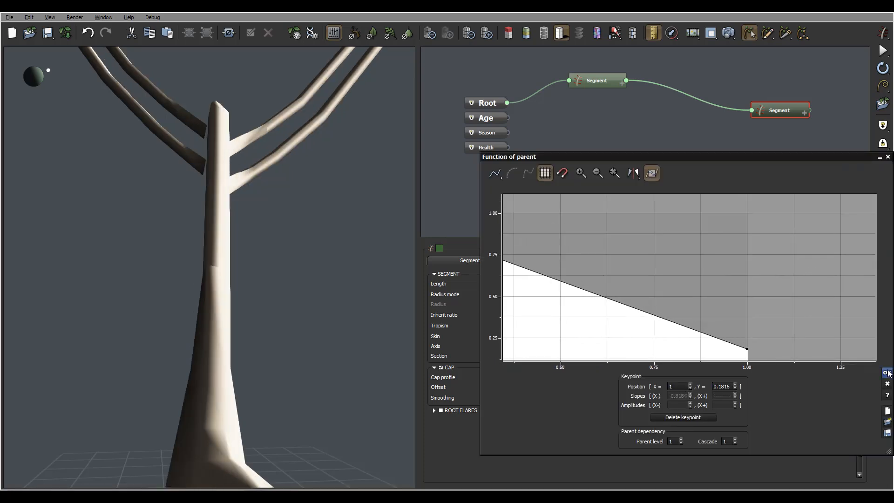
{"action": "left_click", "coordinate": [888, 373]}
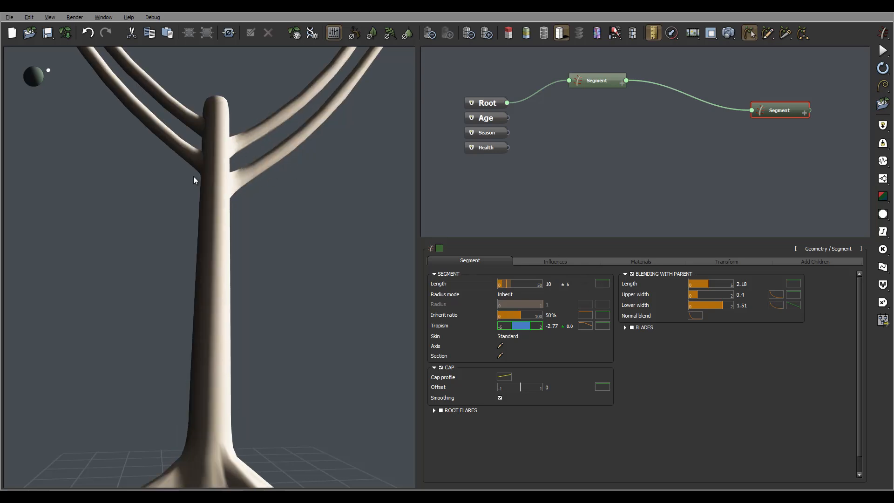
{"action": "right_click", "coordinate": [791, 306]}
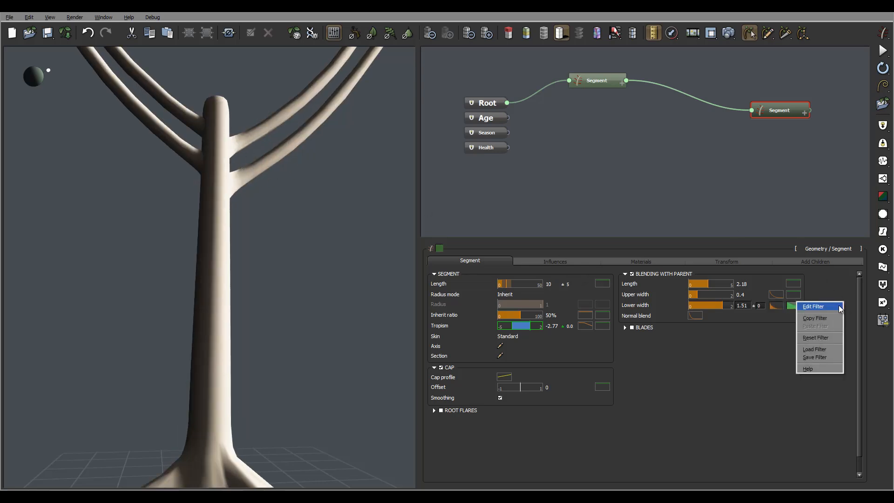
{"action": "left_click", "coordinate": [827, 338]}
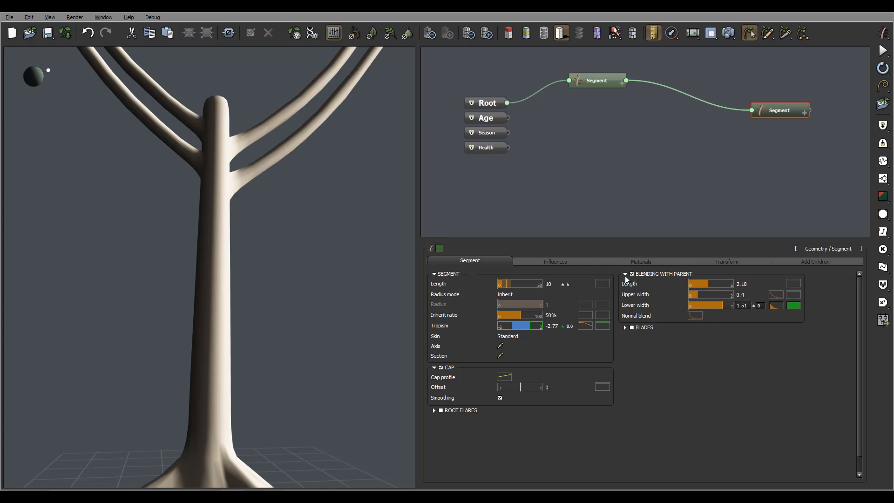
- Delete the connection between the trunk segment and the branch segment
{"action": "mouse_move", "coordinate": [209, 207]}
{"action": "right_mouse_down"}
{"action": "mouse_move", "coordinate": [288, 264]}
{"action": "mouse_move", "coordinate": [269, 243]}
{"action": "mouse_move", "coordinate": [206, 224]}
{"action": "right_mouse_up"}
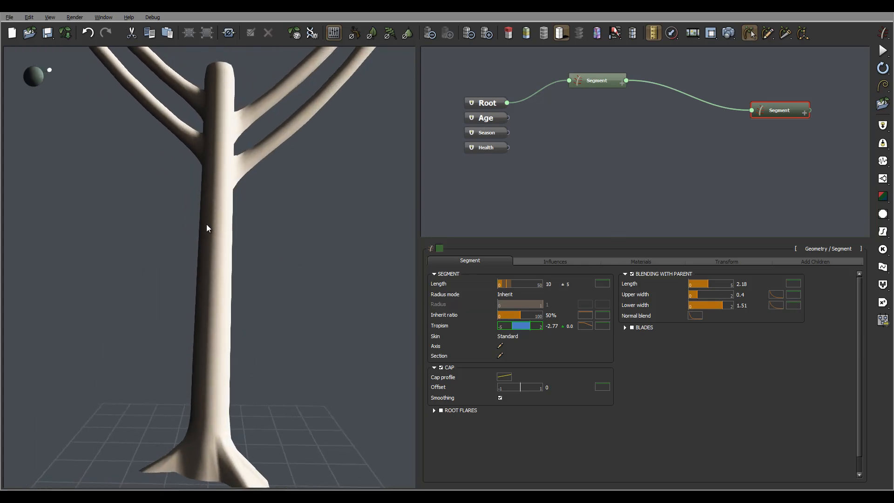
{"action": "left_click", "coordinate": [695, 100]}
{"action": "key", "text": "Delete"}
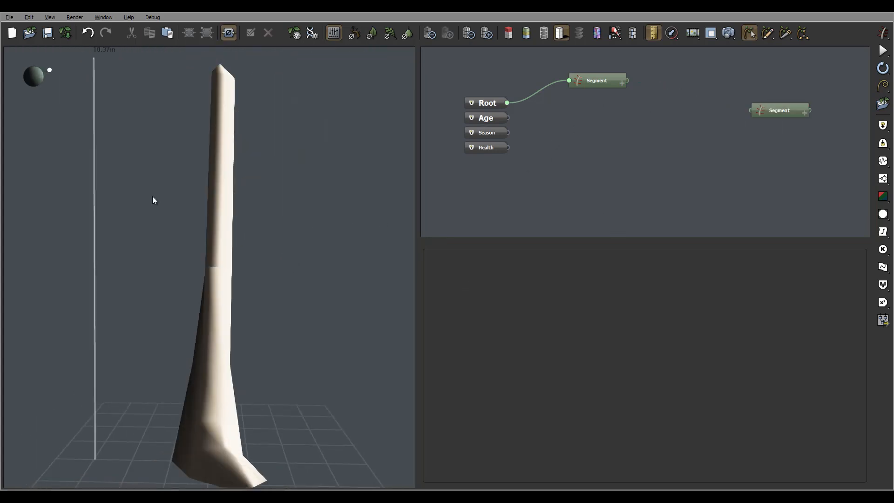
{"action": "right_click_drag", "start_coordinate": [154, 197], "coordinate": [302, 189]}
- Select the trunk segment and disable its root flares and its cap
{"action": "left_click", "coordinate": [613, 79]}
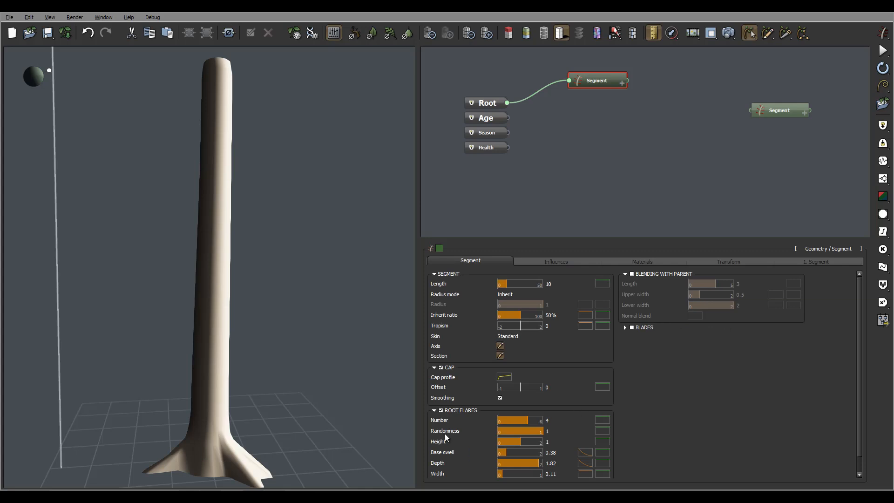
{"action": "left_click", "coordinate": [441, 410]}
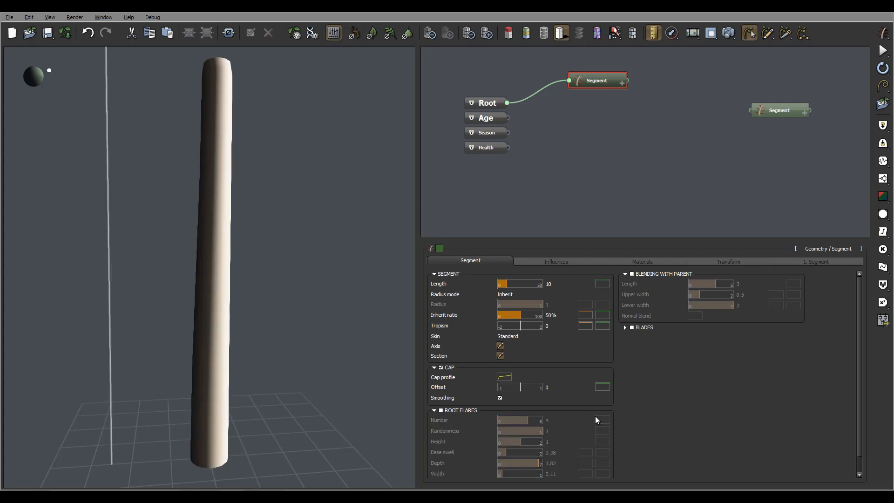
{"action": "left_click", "coordinate": [441, 368]}
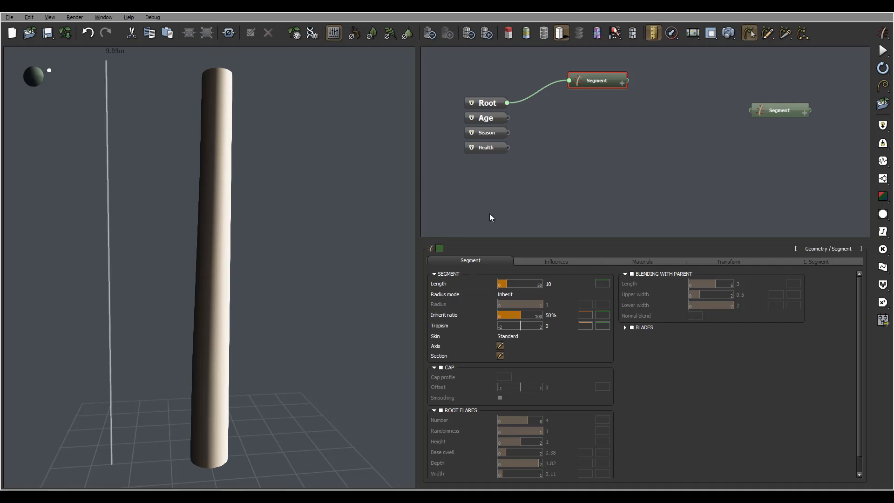
{"action": "mouse_move", "coordinate": [198, 159]}
{"action": "left_mouse_down"}
{"action": "mouse_move", "coordinate": [227, 225]}
{"action": "mouse_move", "coordinate": [207, 190]}
{"action": "mouse_move", "coordinate": [175, 164]}
{"action": "mouse_move", "coordinate": [222, 173]}
{"action": "mouse_move", "coordinate": [204, 170]}
{"action": "left_mouse_up"}
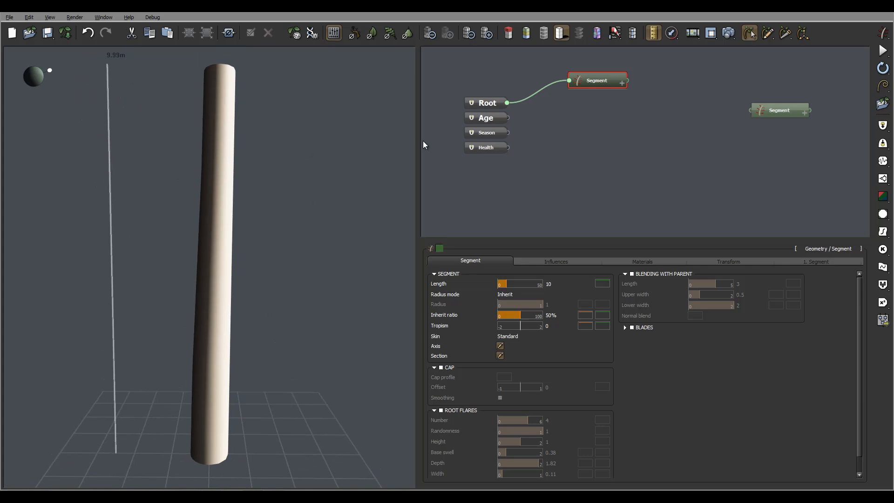
- Enable blades on the trunk segment
{"action": "left_click", "coordinate": [632, 328]}
{"action": "scroll", "coordinate": [300, 198], "scroll_direction": "up", "scroll_amount": 3}
{"action": "left_click_drag", "start_coordinate": [300, 202], "coordinate": [215, 215]}
{"action": "left_click_drag", "start_coordinate": [166, 281], "coordinate": [230, 73]}
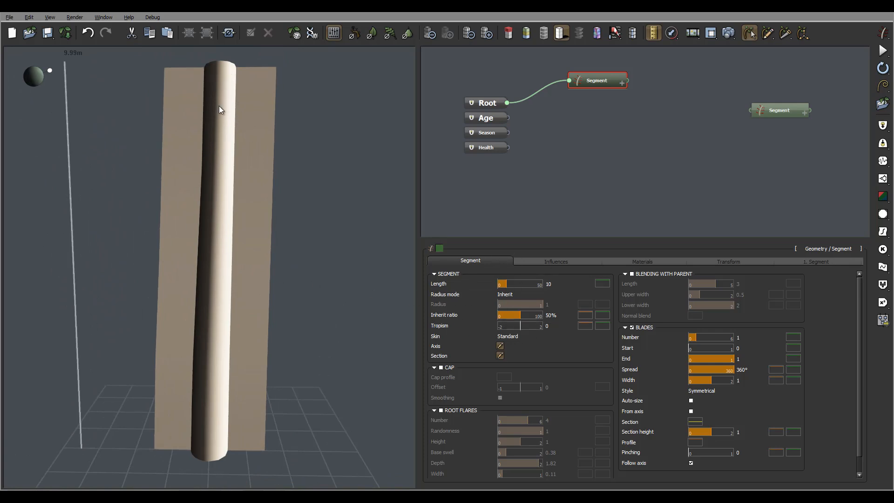
- Switch the trunk segment's radius mode to User defined and set its radius to 0
{"action": "left_click", "coordinate": [513, 293]}
{"action": "left_click", "coordinate": [531, 303]}
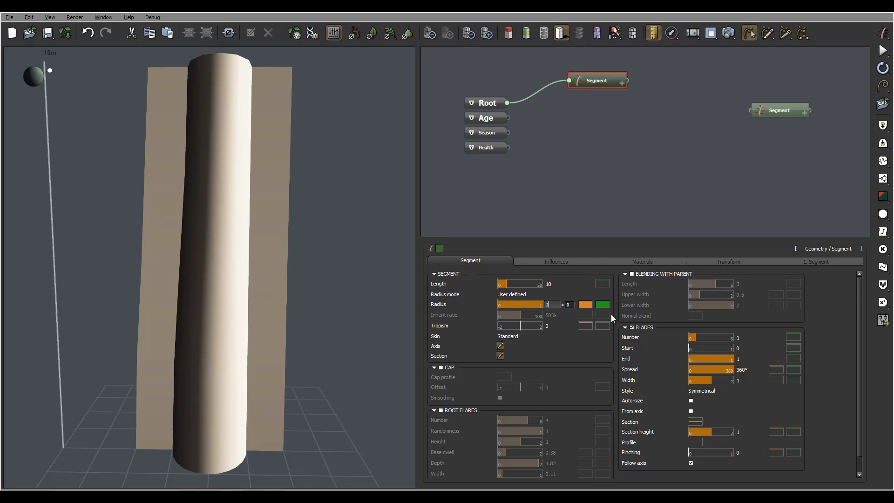
{"action": "key", "text": "Return"}
{"action": "left_click_drag", "start_coordinate": [268, 132], "coordinate": [229, 93]}
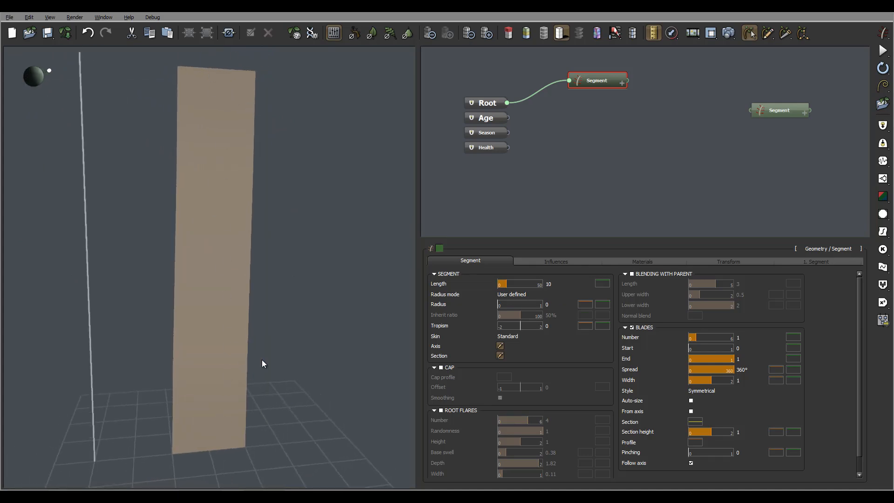
{"action": "left_click_drag", "start_coordinate": [262, 362], "coordinate": [284, 310]}
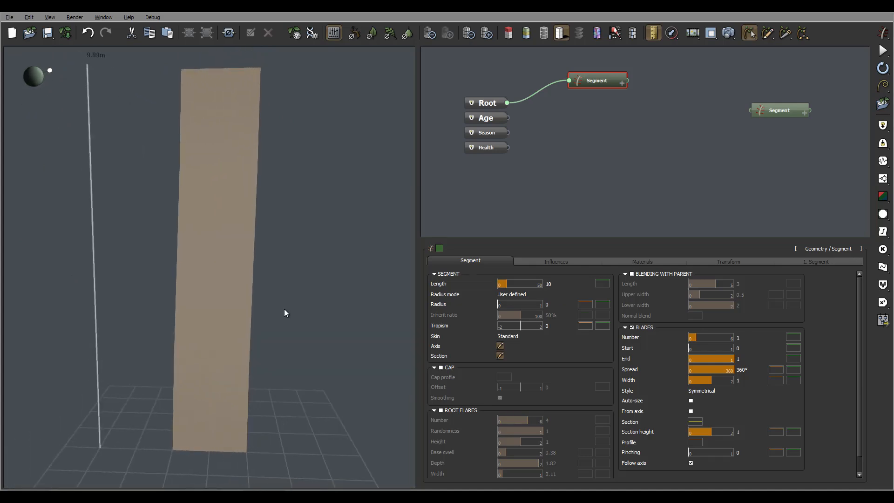
- Set the trunk segment's radius to 0.2
{"action": "left_click", "coordinate": [546, 304]}
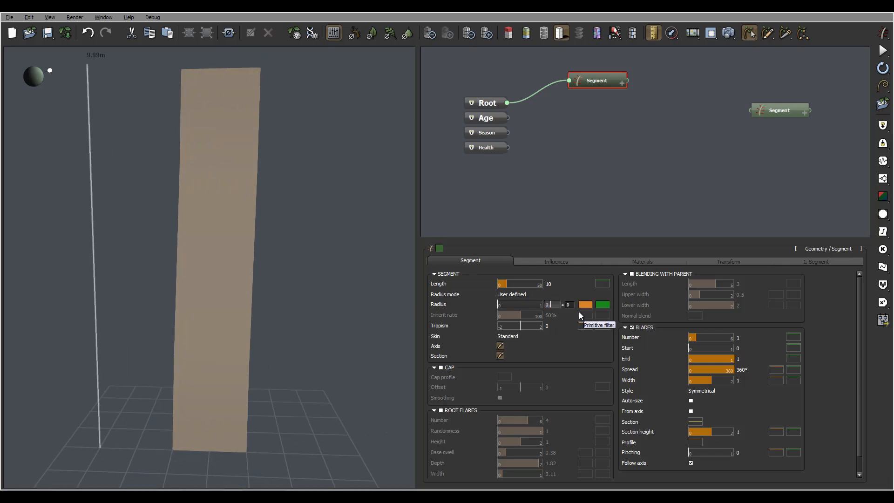
{"action": "type", "text": "0.2"}
{"action": "key", "text": "Return"}
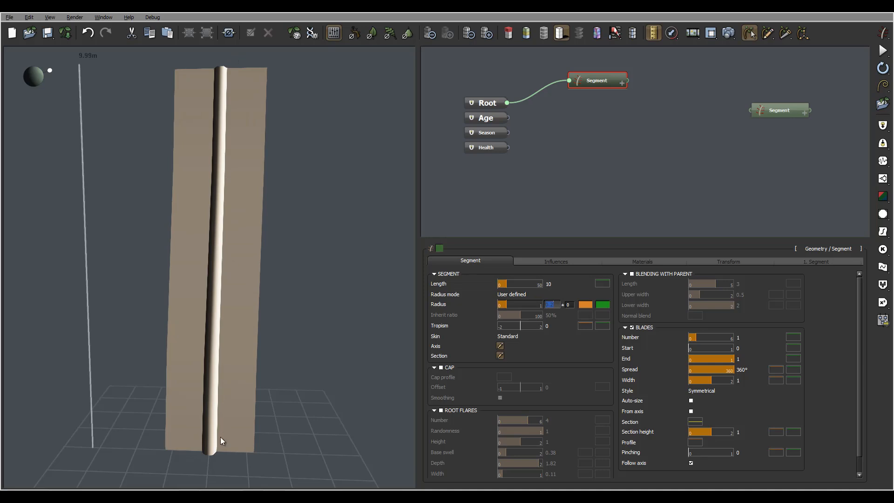
{"action": "left_click_drag", "start_coordinate": [270, 265], "coordinate": [298, 270]}
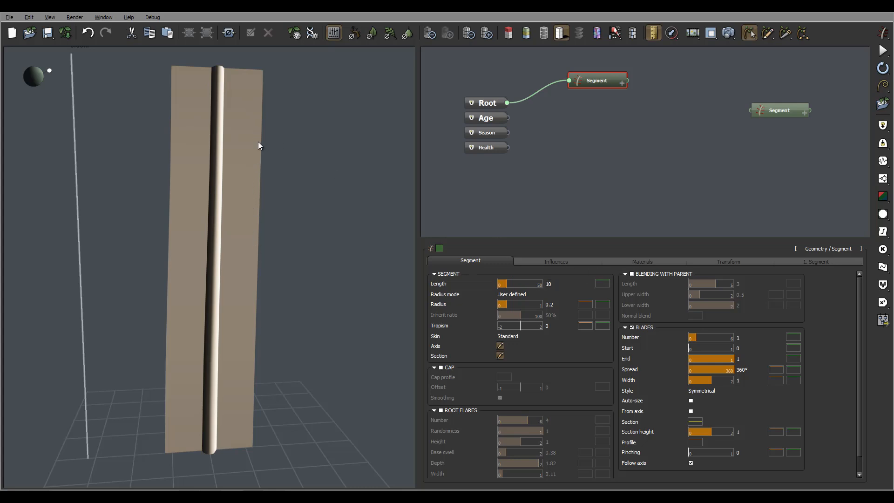
- Edit the segment body's material, set its coloring mode to Mapped picture, and browse for the color picture file
{"action": "left_click", "coordinate": [641, 262]}
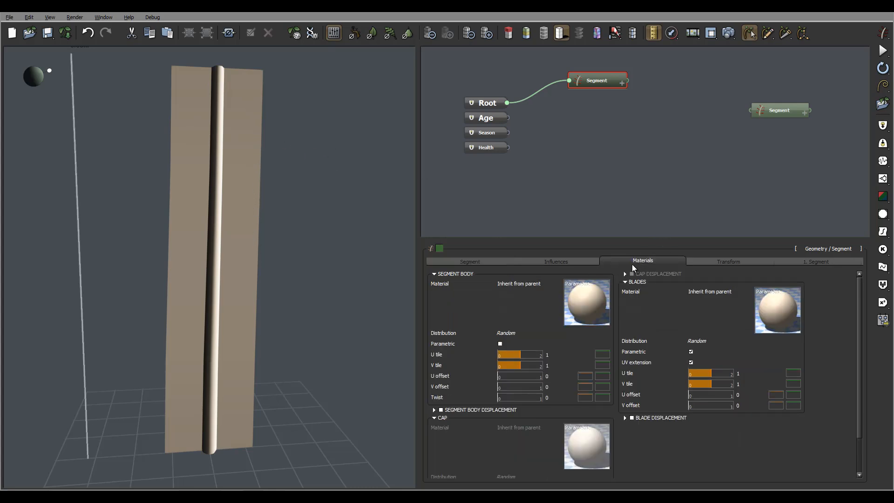
{"action": "left_click", "coordinate": [593, 297]}
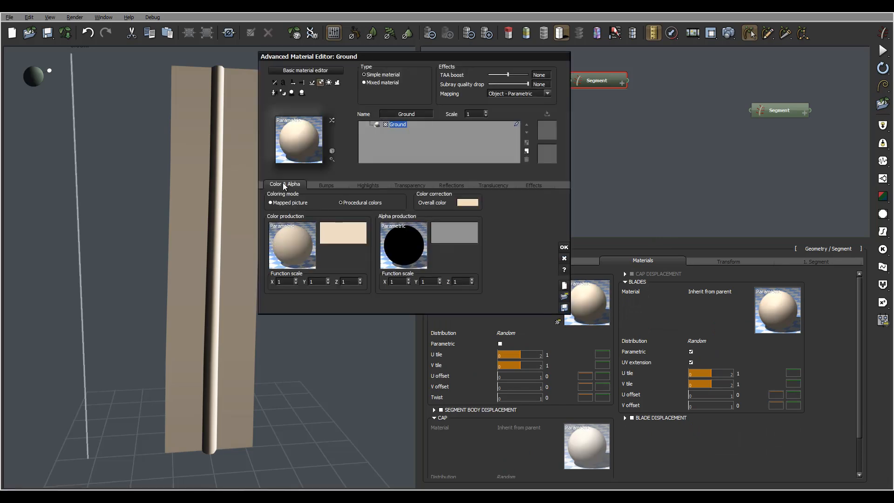
{"action": "left_click", "coordinate": [278, 203]}
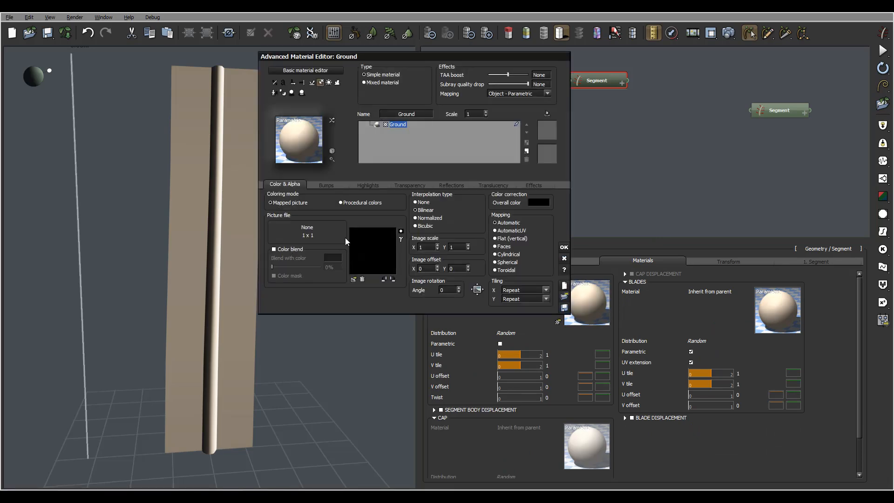
{"action": "left_click", "coordinate": [307, 231]}
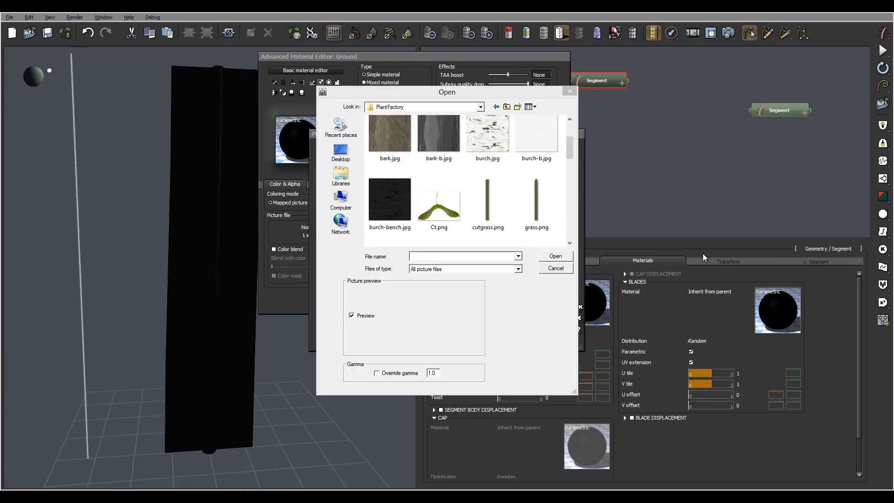
- Load l2.png from the PlantFactory folder as the material's color picture without its image sequence, and apply the material to the segment
{"action": "left_click", "coordinate": [487, 204]}
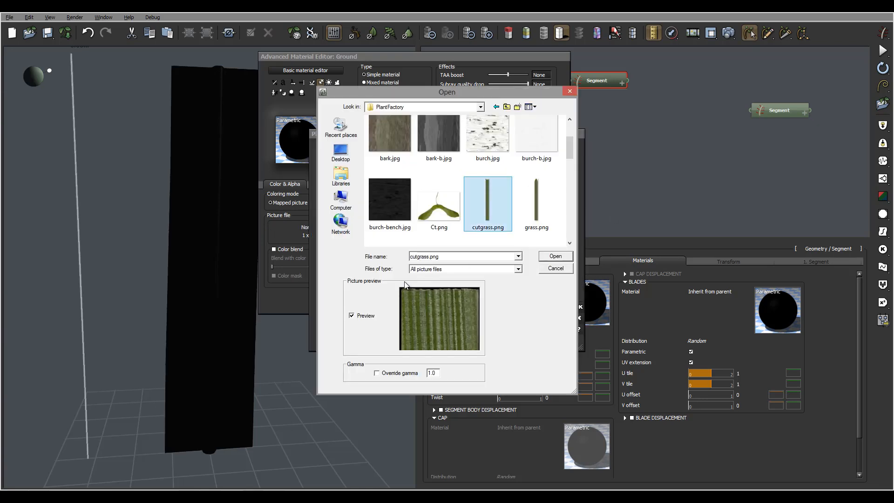
{"action": "scroll", "coordinate": [568, 181], "scroll_direction": "down", "scroll_amount": 5}
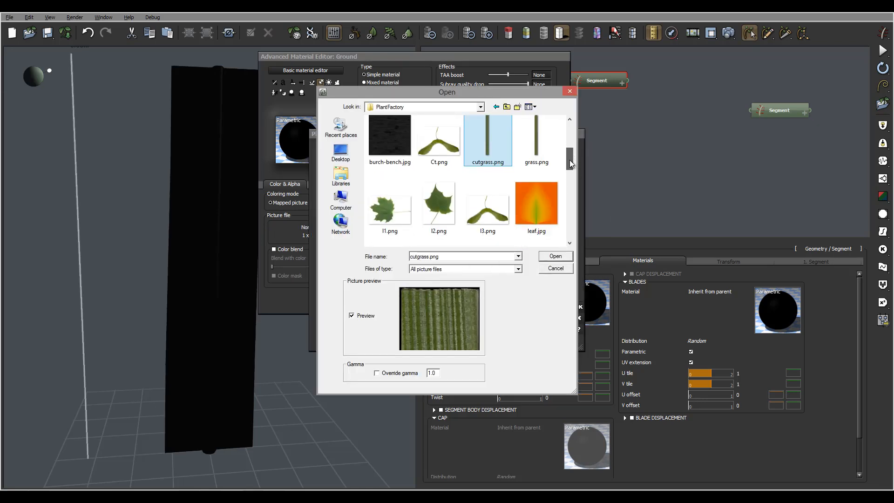
{"action": "mouse_move", "coordinate": [570, 176]}
{"action": "left_mouse_down"}
{"action": "mouse_move", "coordinate": [570, 186]}
{"action": "mouse_move", "coordinate": [565, 164]}
{"action": "left_mouse_up"}
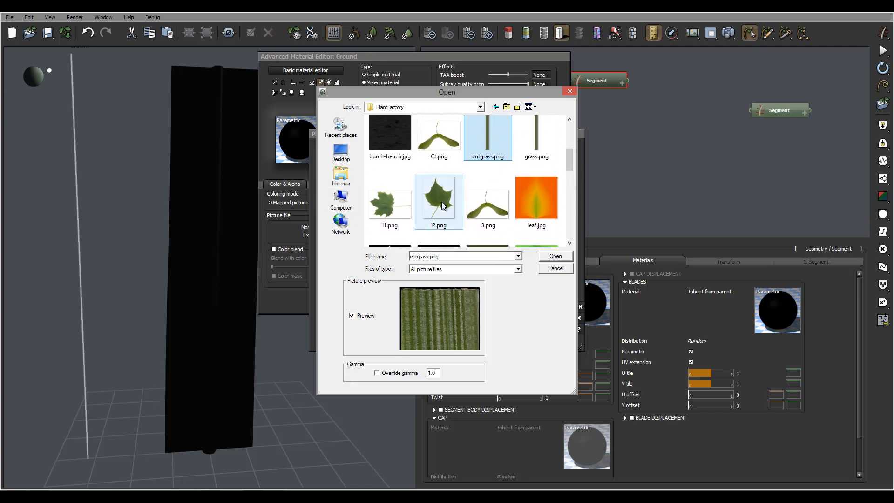
{"action": "left_click", "coordinate": [428, 201]}
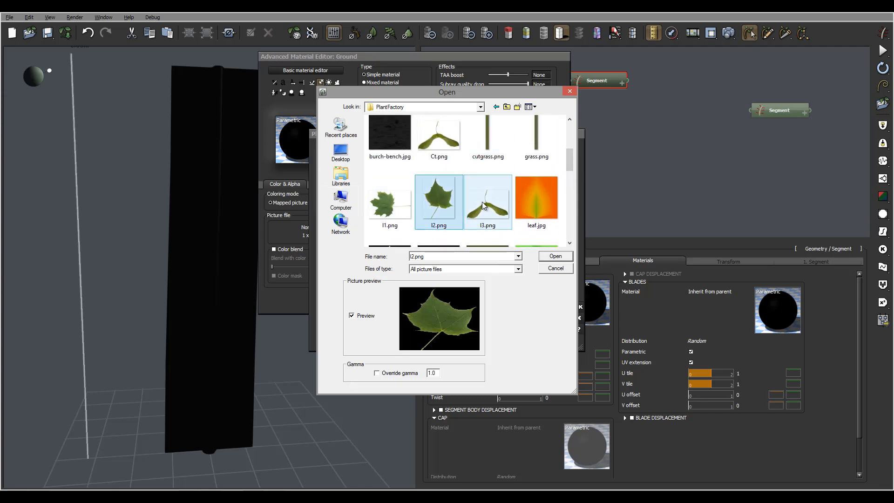
{"action": "left_click", "coordinate": [564, 258]}
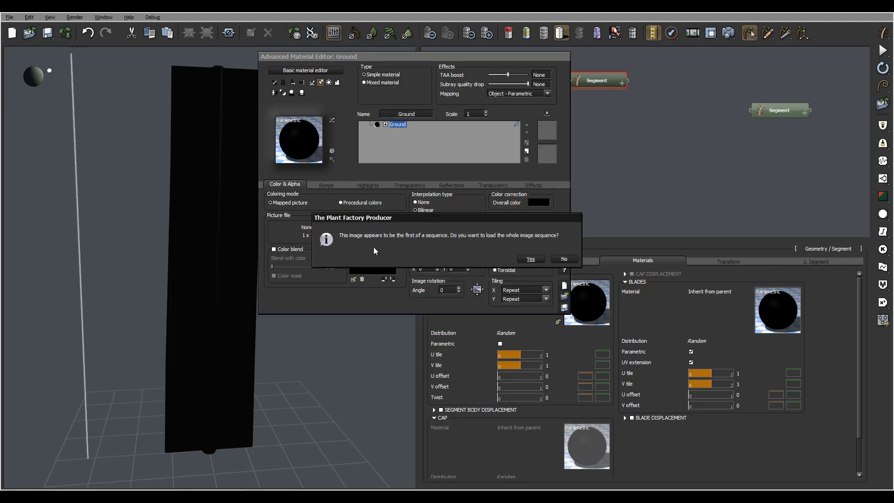
{"action": "left_click", "coordinate": [564, 259]}
{"action": "left_click", "coordinate": [492, 262]}
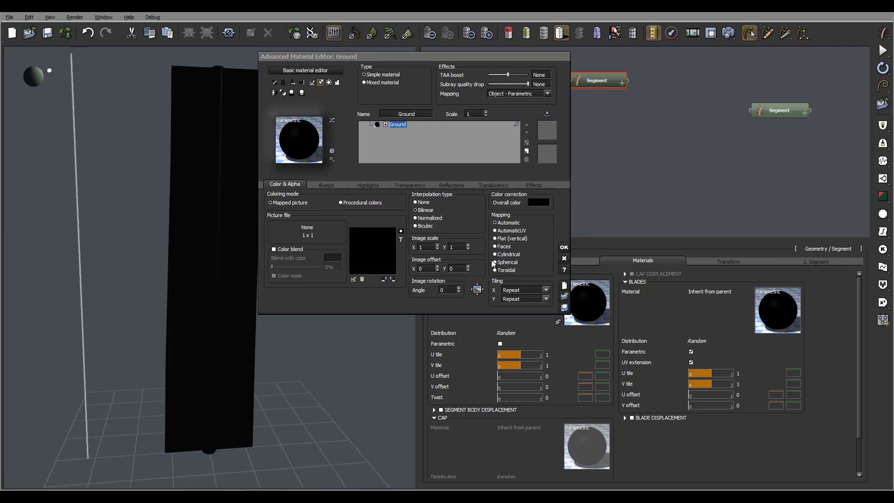
{"action": "left_click", "coordinate": [564, 247]}
{"action": "left_click_drag", "start_coordinate": [225, 242], "coordinate": [183, 227]}
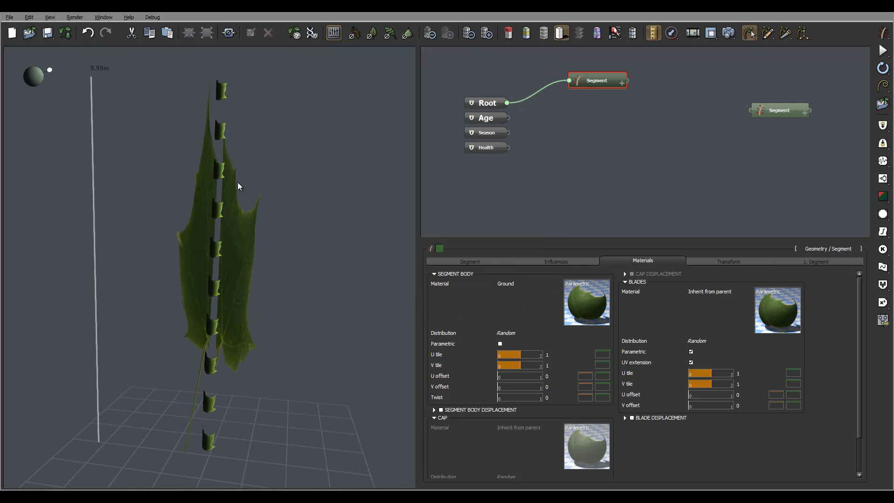
{"action": "left_click_drag", "start_coordinate": [222, 341], "coordinate": [245, 280]}
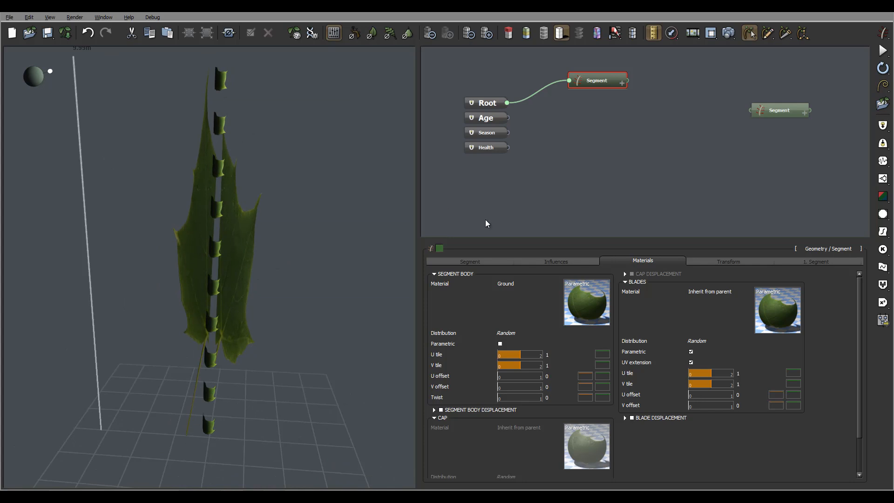
- Switch the segment body material's coloring mode to Procedural colors and apply it
{"action": "double_click", "coordinate": [588, 309]}
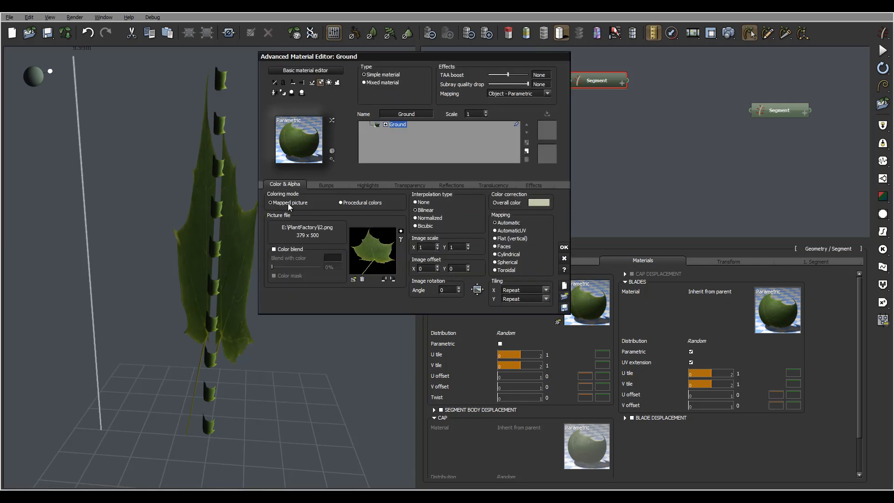
{"action": "left_click", "coordinate": [350, 204]}
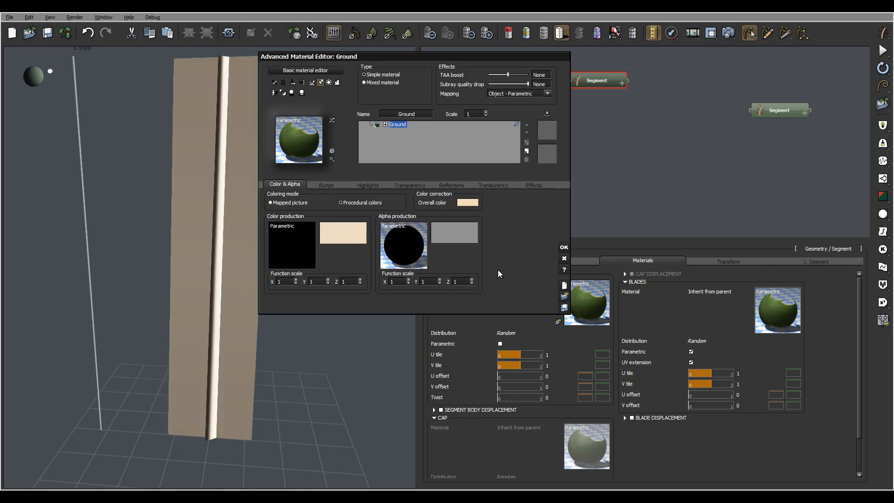
{"action": "left_click", "coordinate": [564, 247]}
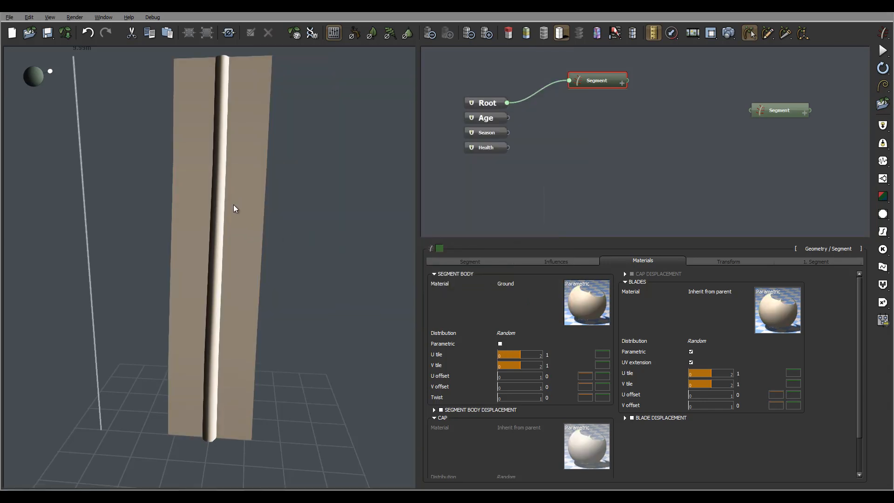
{"action": "right_click_drag", "start_coordinate": [252, 203], "coordinate": [225, 147]}
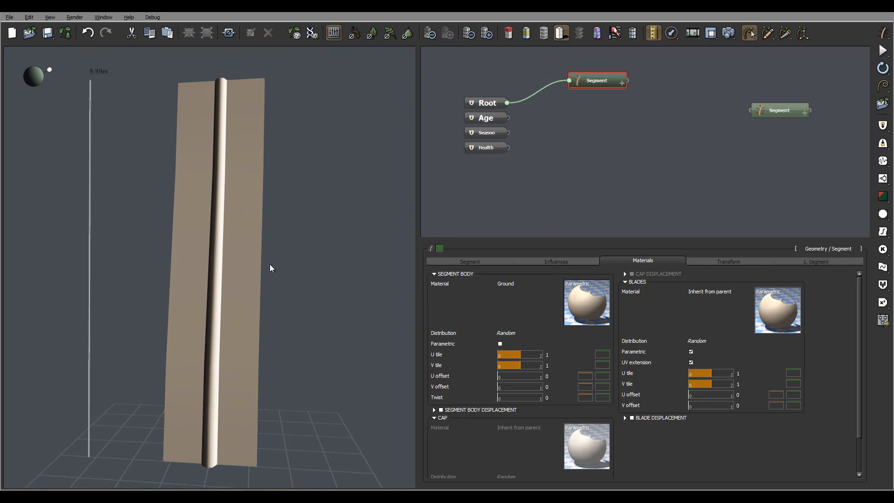
{"action": "mouse_move", "coordinate": [319, 278]}
{"action": "right_mouse_down"}
{"action": "mouse_move", "coordinate": [176, 276]}
{"action": "mouse_move", "coordinate": [321, 271]}
{"action": "right_mouse_up"}
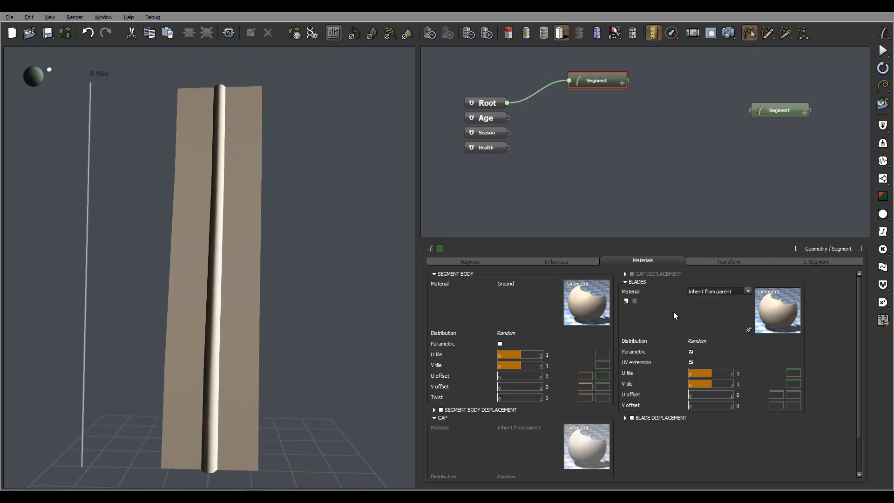
- Set the number of blades on the trunk segment to 2 and inspect them from several angles
{"action": "left_click", "coordinate": [480, 260]}
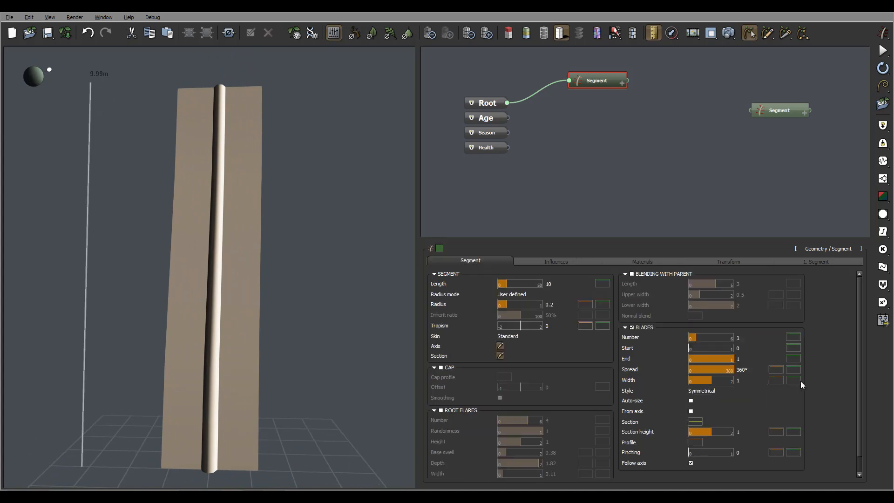
{"action": "left_click_drag", "start_coordinate": [860, 306], "coordinate": [860, 350]}
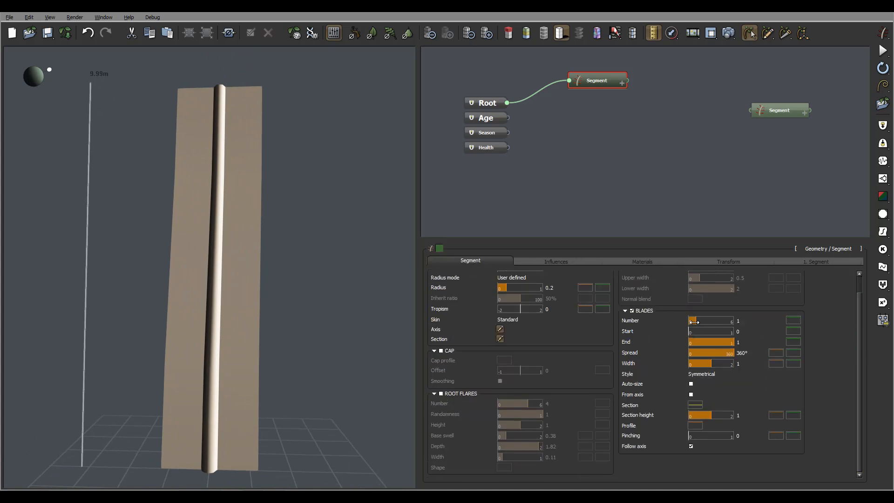
{"action": "mouse_move", "coordinate": [700, 321]}
{"action": "left_click_drag", "start_coordinate": [355, 186], "coordinate": [392, 208]}
{"action": "left_click_drag", "start_coordinate": [740, 323], "coordinate": [755, 325]}
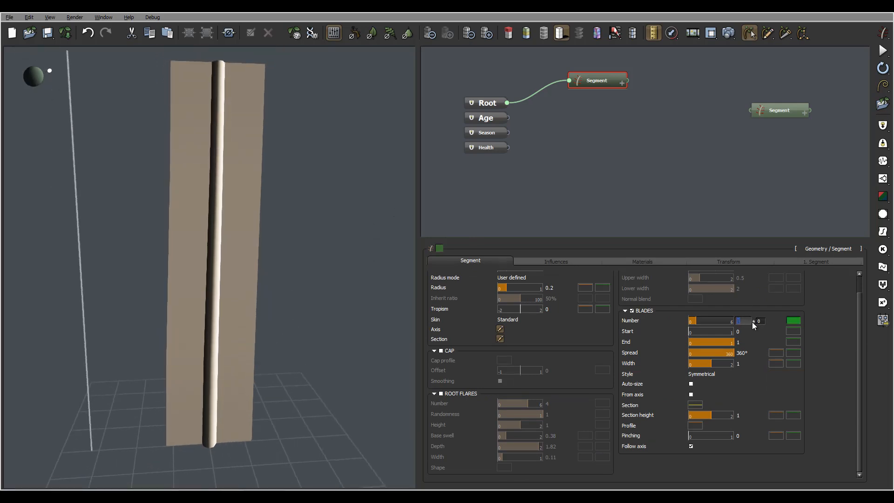
{"action": "type", "text": "2"}
{"action": "key", "text": "Return"}
{"action": "left_click_drag", "start_coordinate": [384, 217], "coordinate": [246, 242]}
{"action": "left_click_drag", "start_coordinate": [327, 271], "coordinate": [325, 272]}
- Raise the trunk segment's number of blades to 8
{"action": "left_click", "coordinate": [738, 320]}
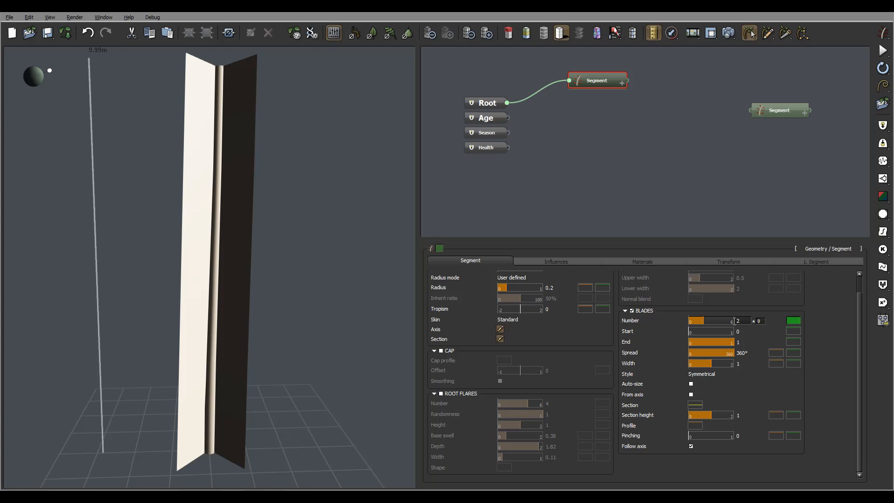
{"action": "double_click", "coordinate": [746, 320]}
{"action": "type", "text": "8"}
{"action": "key", "text": "Return"}
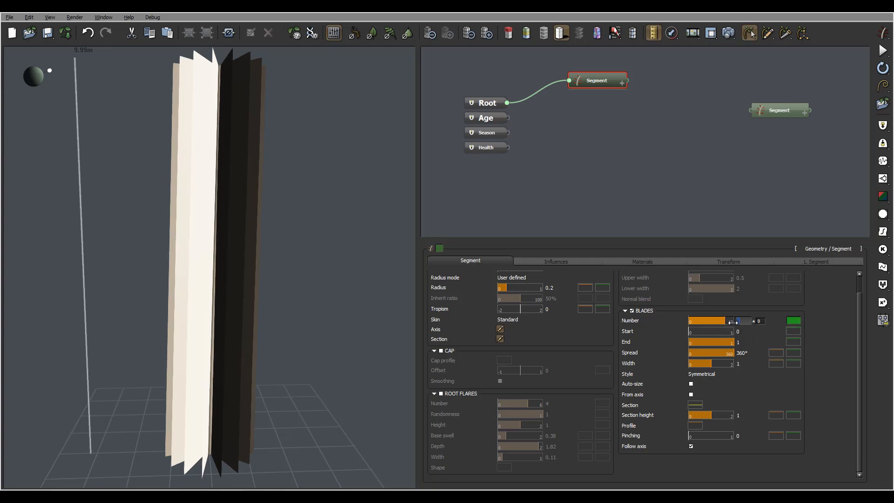
- Reset the trunk segment's number of blades to 1
{"action": "mouse_move", "coordinate": [241, 244]}
{"action": "left_mouse_down"}
{"action": "mouse_move", "coordinate": [269, 298]}
{"action": "mouse_move", "coordinate": [266, 325]}
{"action": "mouse_move", "coordinate": [231, 252]}
{"action": "left_mouse_up"}
{"action": "mouse_move", "coordinate": [718, 323]}
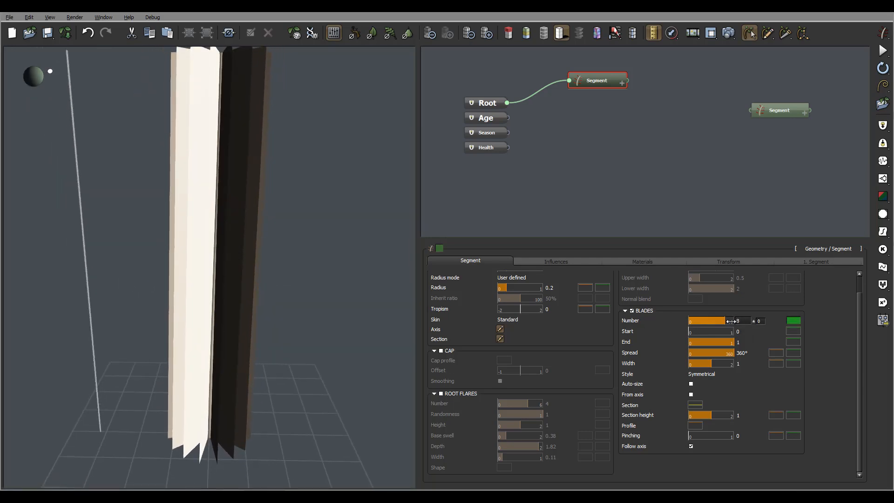
{"action": "left_click", "coordinate": [739, 322]}
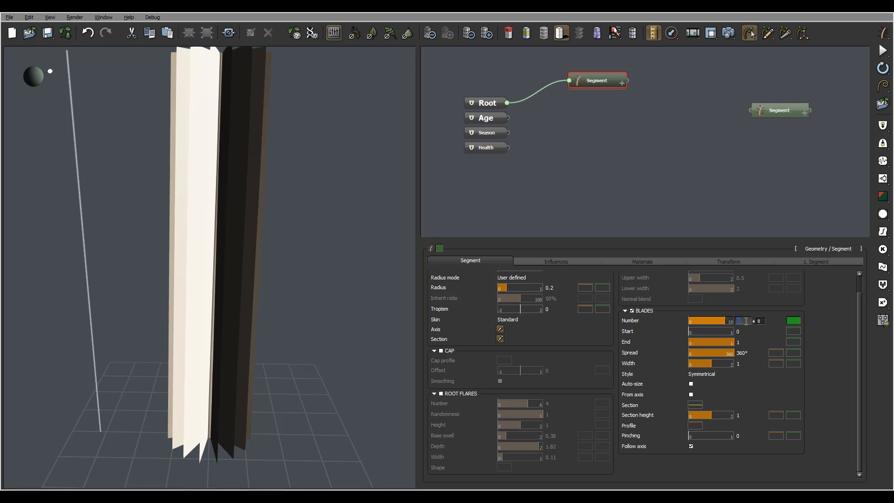
{"action": "key", "text": "Return"}
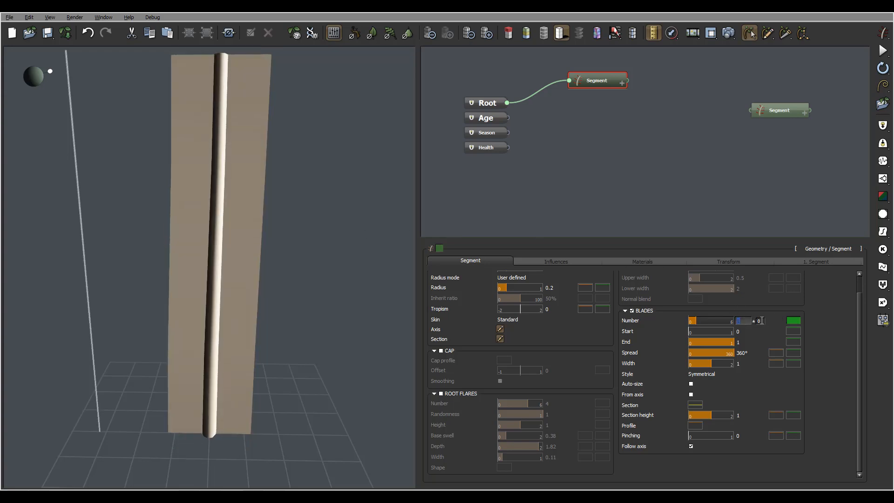
- Set the blades' start to 0.14 and their end to 0.89 along the segment
{"action": "left_click", "coordinate": [632, 329]}
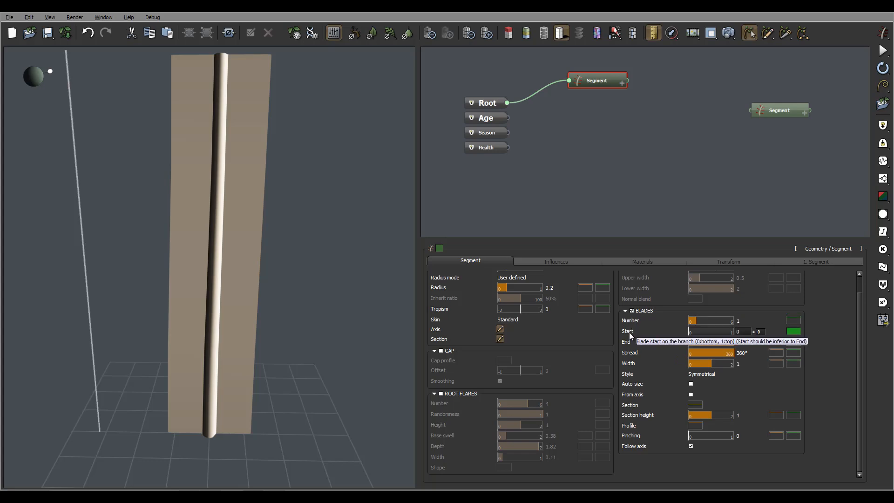
{"action": "left_click_drag", "start_coordinate": [393, 227], "coordinate": [341, 324]}
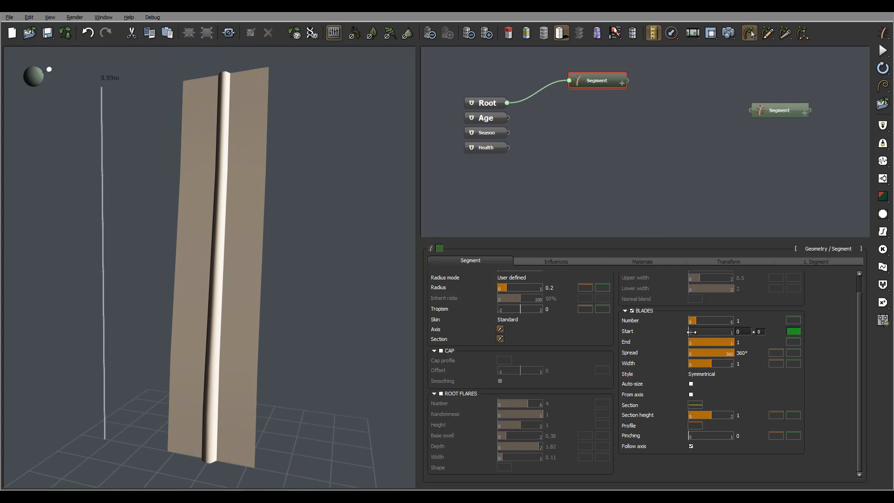
{"action": "left_click_drag", "start_coordinate": [691, 332], "coordinate": [698, 332]}
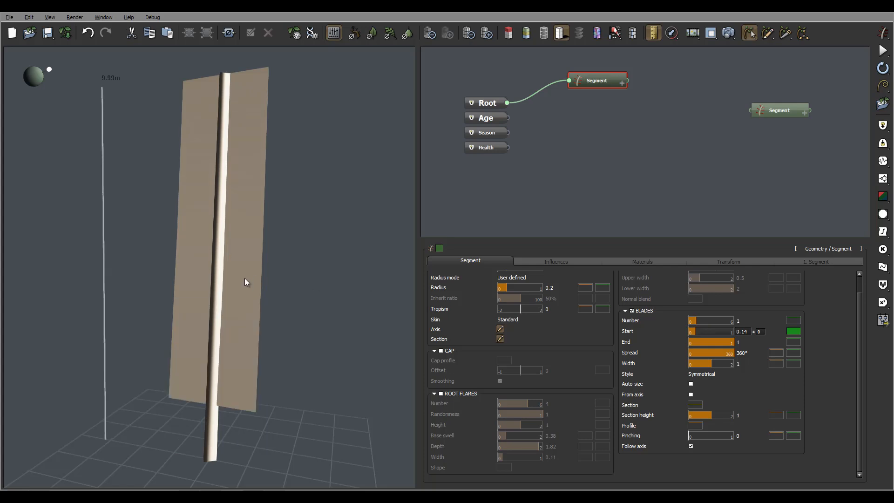
{"action": "left_click_drag", "start_coordinate": [245, 278], "coordinate": [223, 385]}
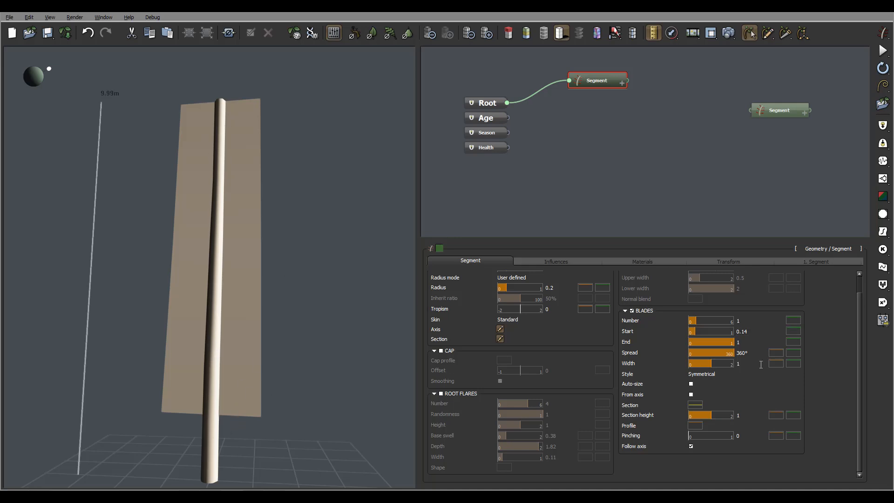
{"action": "left_click_drag", "start_coordinate": [733, 342], "coordinate": [728, 342]}
{"action": "left_click", "coordinate": [794, 331]}
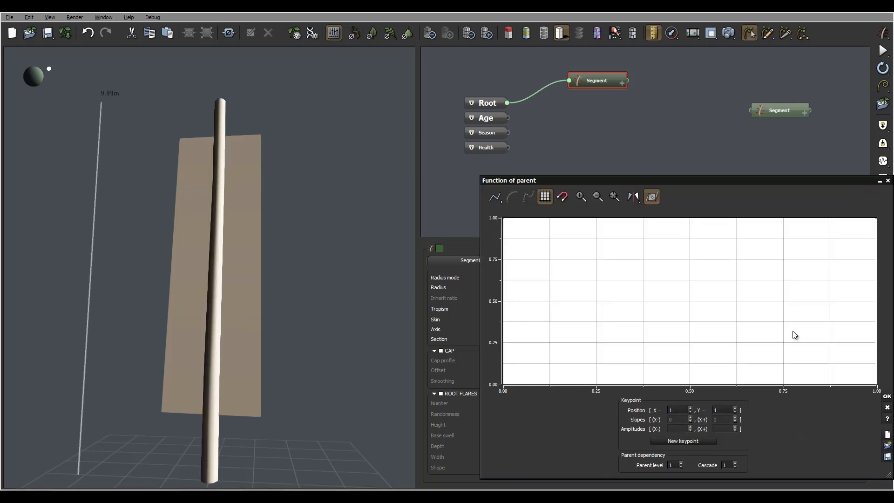
{"action": "left_click", "coordinate": [717, 247]}
{"action": "left_click_drag", "start_coordinate": [717, 247], "coordinate": [718, 358]}
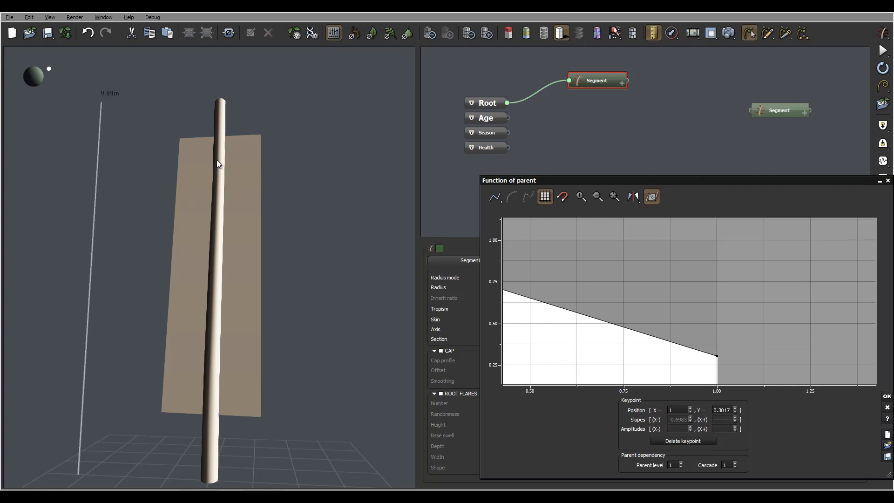
{"action": "left_click", "coordinate": [887, 408]}
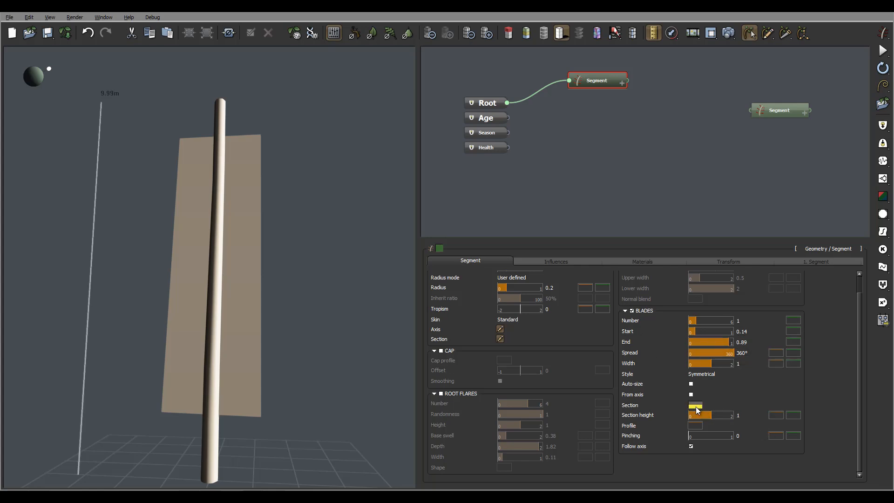
- Reshape the blades' section curve with a keypoint at about X 0.8, Y 0 and its end keypoint lowered to about Y -0.75
{"action": "left_click", "coordinate": [699, 405]}
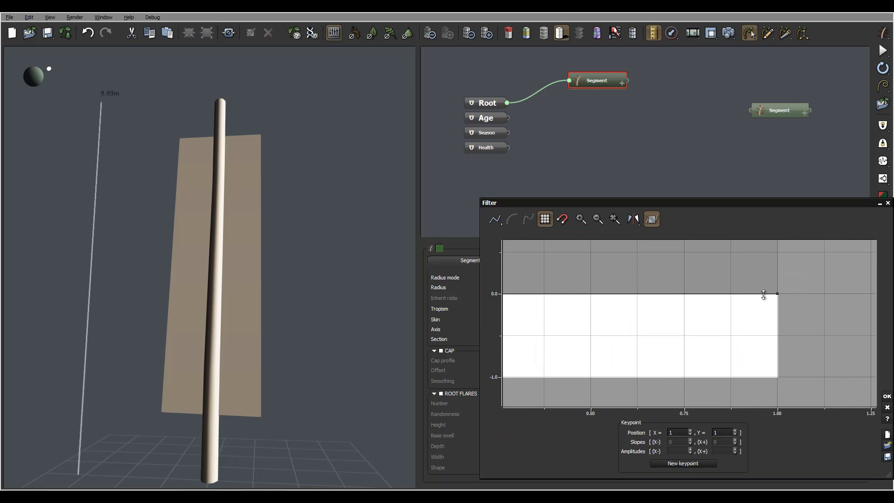
{"action": "left_click", "coordinate": [705, 293]}
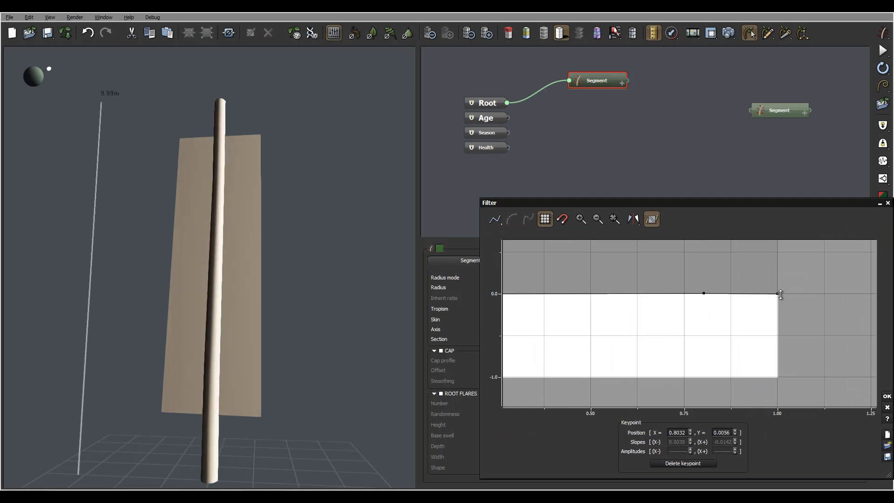
{"action": "left_click_drag", "start_coordinate": [779, 295], "coordinate": [777, 356]}
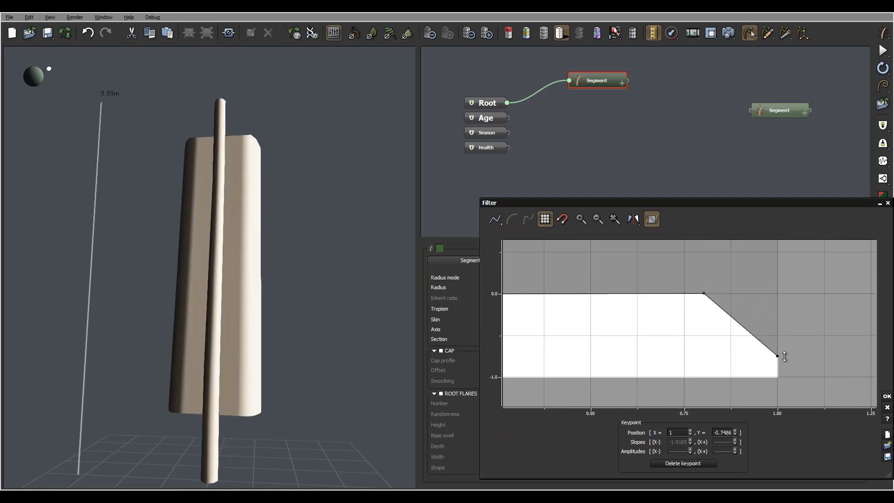
{"action": "right_click_drag", "start_coordinate": [255, 207], "coordinate": [429, 290]}
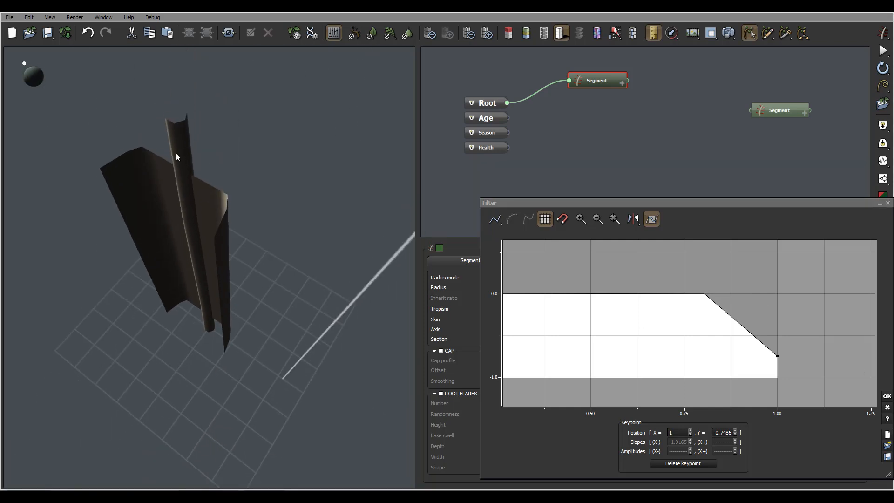
{"action": "right_click_drag", "start_coordinate": [208, 225], "coordinate": [172, 258]}
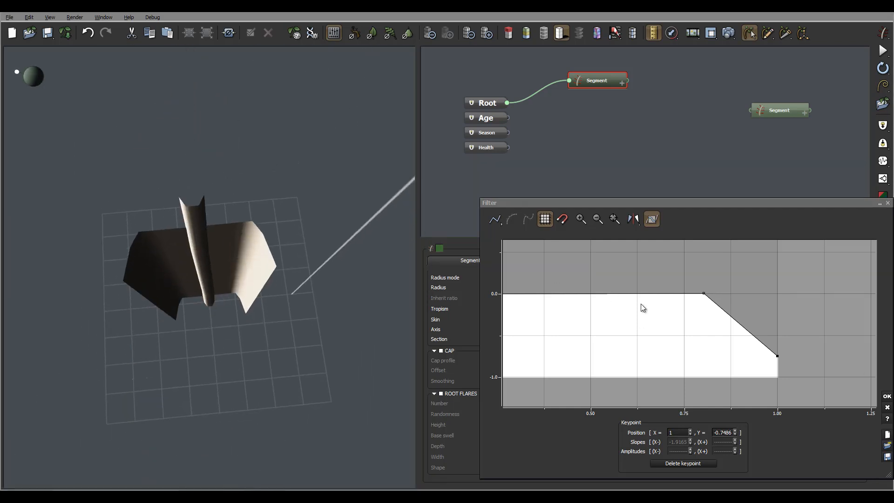
{"action": "right_click_drag", "start_coordinate": [762, 369], "coordinate": [724, 328]}
{"action": "left_click", "coordinate": [887, 396]}
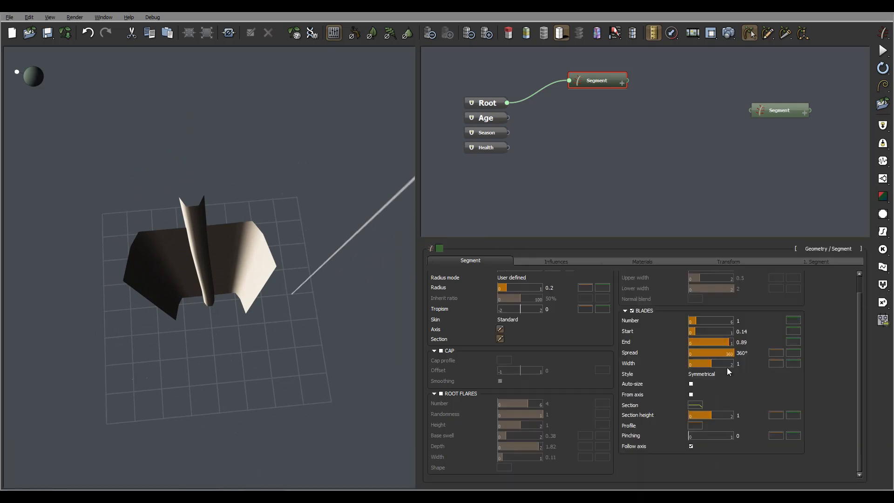
- Shape the blades' profile curve with a keypoint at about X 0.84, Y 0.98 and the end keypoint lowered to about Y 0.36
{"action": "left_click", "coordinate": [695, 425]}
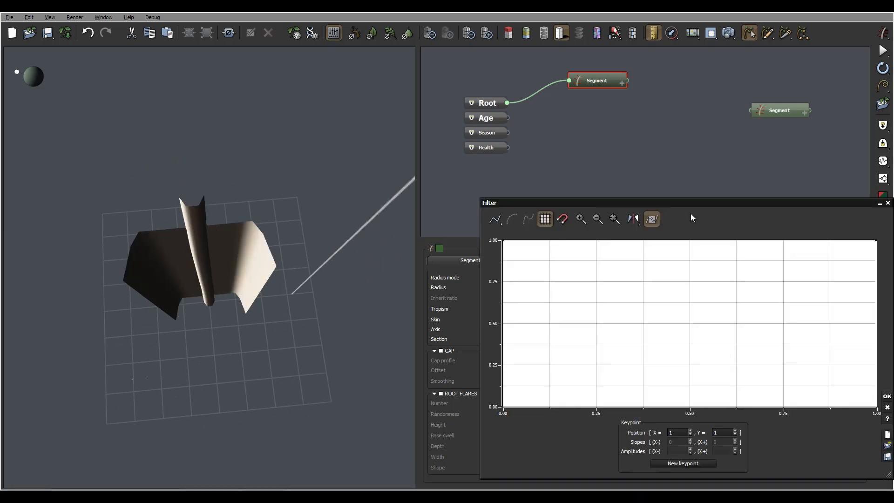
{"action": "scroll", "coordinate": [669, 314], "scroll_direction": "down", "scroll_amount": 4}
{"action": "left_click", "coordinate": [689, 265]}
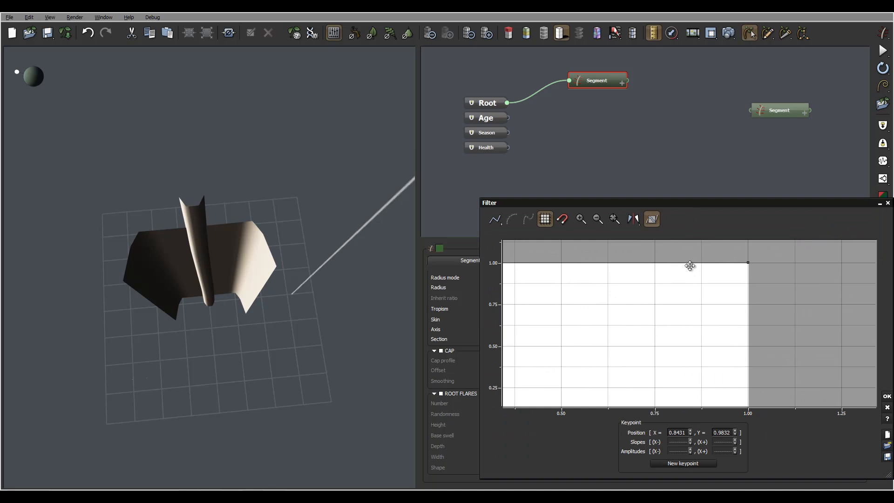
{"action": "left_click_drag", "start_coordinate": [748, 263], "coordinate": [748, 369]}
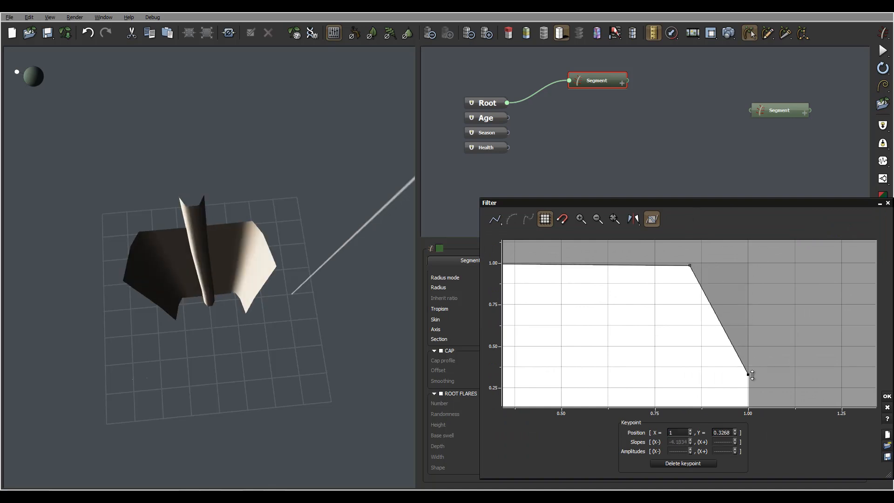
{"action": "left_click_drag", "start_coordinate": [186, 203], "coordinate": [202, 115]}
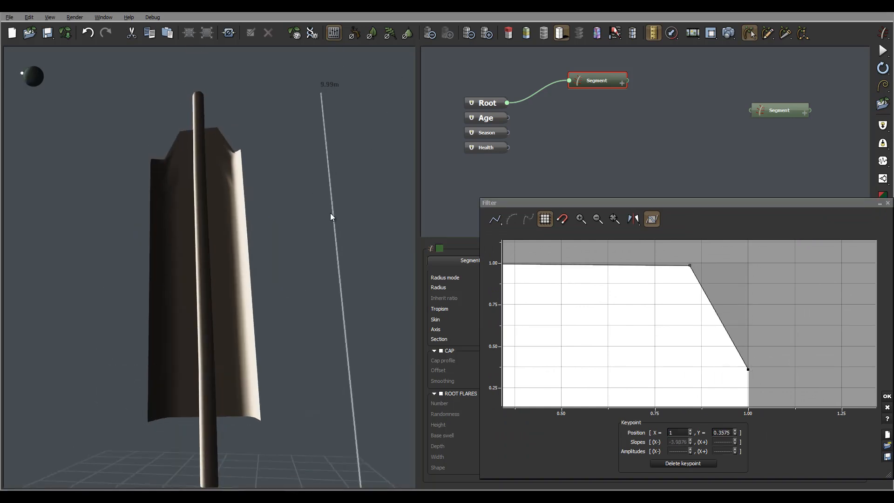
{"action": "left_click_drag", "start_coordinate": [330, 213], "coordinate": [179, 230]}
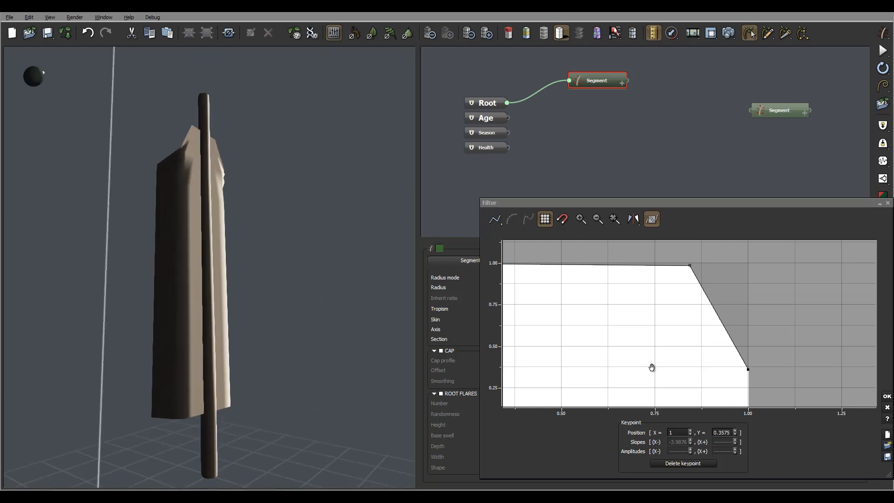
- Round the start of the blades' profile curve with keypoints at about X 0.14, Y 1 and X 0.06, Y 0.77, and accept the curve
{"action": "left_click_drag", "start_coordinate": [651, 367], "coordinate": [820, 349]}
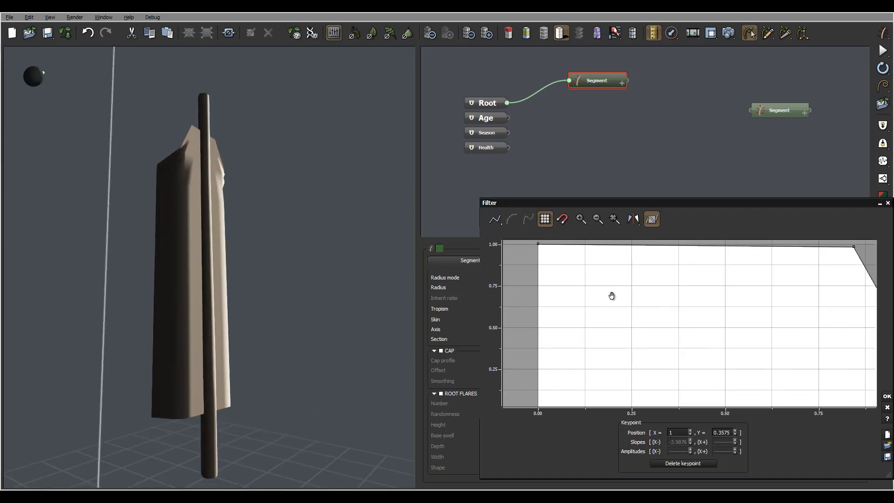
{"action": "left_click", "coordinate": [593, 246]}
{"action": "left_click_drag", "start_coordinate": [540, 245], "coordinate": [559, 283]}
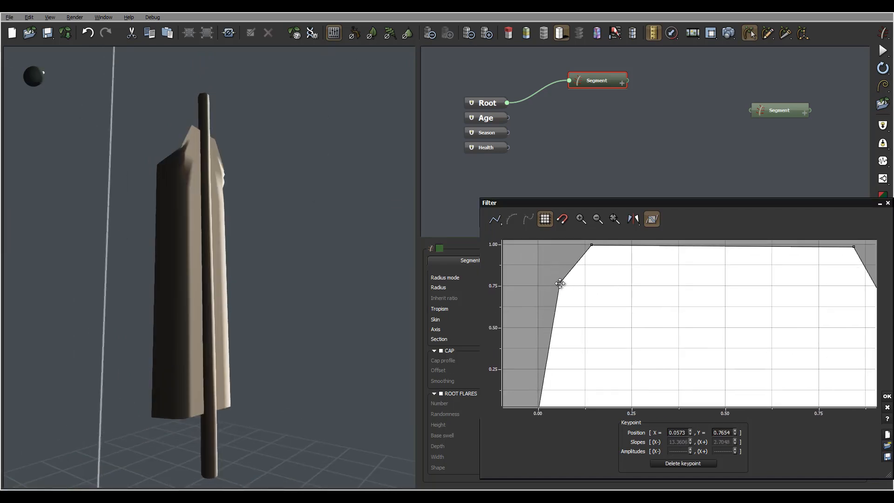
{"action": "left_click_drag", "start_coordinate": [254, 306], "coordinate": [344, 372]}
{"action": "left_click", "coordinate": [889, 401]}
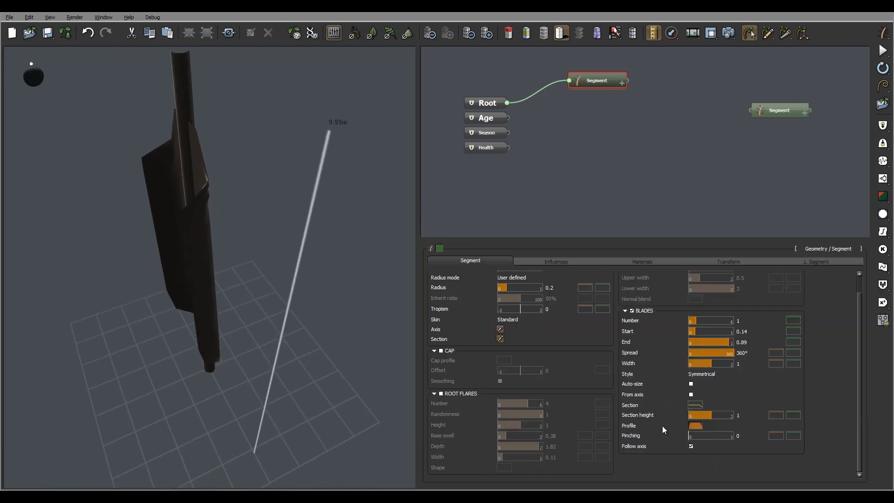
- Soften the blades' section curve by raising its end keypoint to about Y -0.47 and moving the middle keypoint to about X 0.49, Y 0
{"action": "left_click", "coordinate": [691, 413]}
{"action": "left_click_drag", "start_coordinate": [621, 349], "coordinate": [573, 333]}
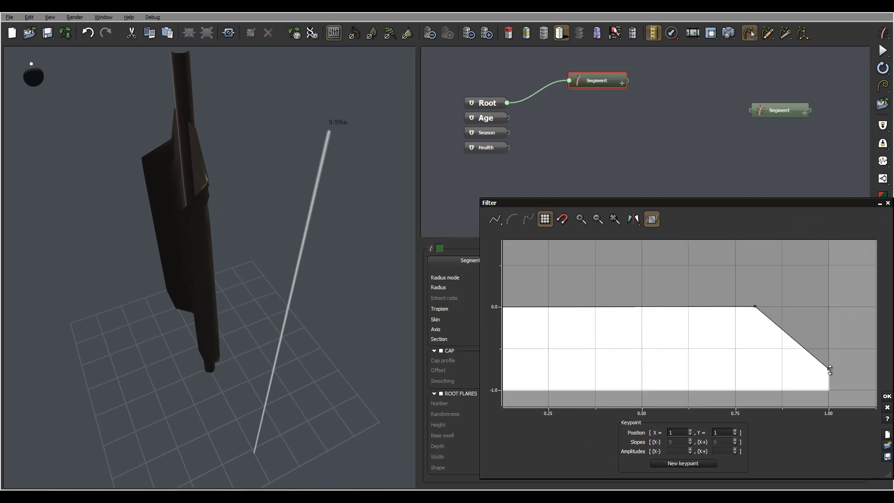
{"action": "left_click_drag", "start_coordinate": [829, 369], "coordinate": [829, 345]}
{"action": "left_click_drag", "start_coordinate": [754, 307], "coordinate": [640, 306]}
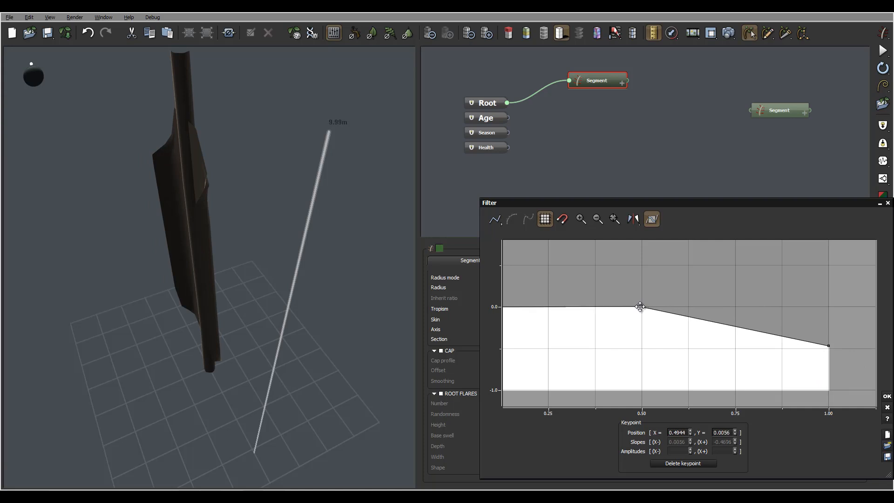
{"action": "right_click_drag", "start_coordinate": [232, 198], "coordinate": [458, 232]}
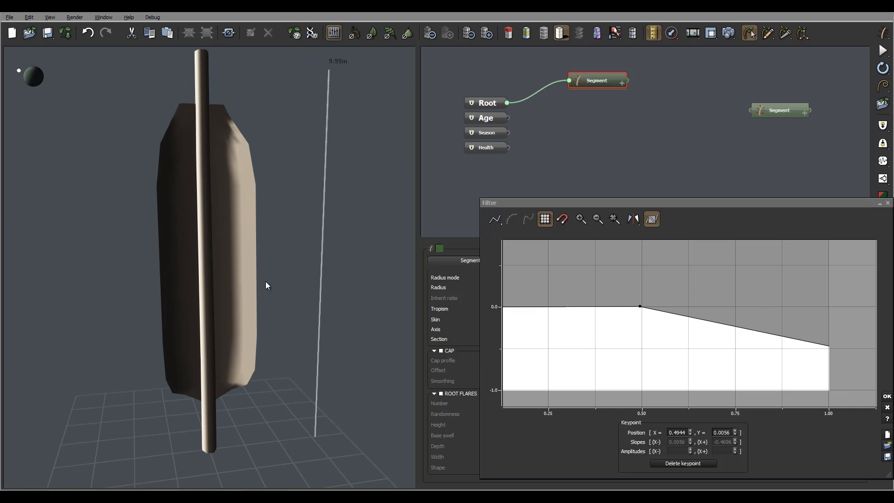
{"action": "right_click_drag", "start_coordinate": [265, 282], "coordinate": [331, 323]}
- Add a section curve keypoint at about X 0.11, Y 0.03, lower the start keypoint to about Y -0.21, and accept the curve
{"action": "right_click_drag", "start_coordinate": [565, 338], "coordinate": [677, 315]}
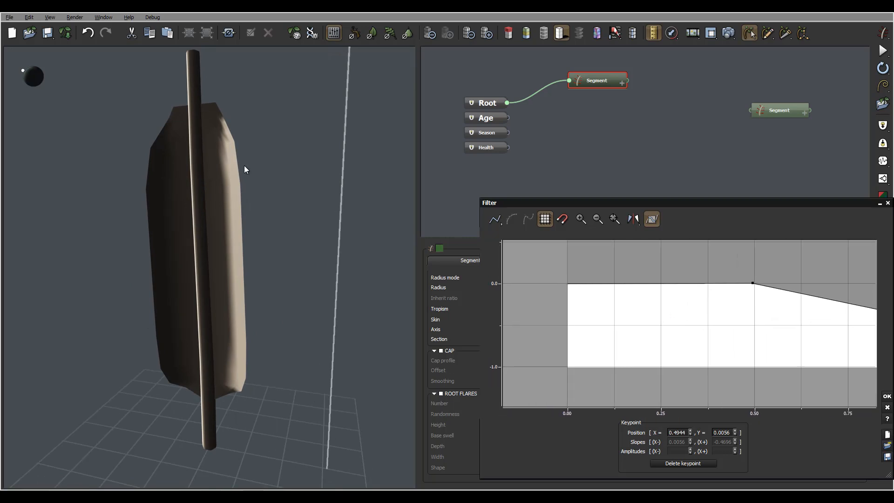
{"action": "right_click_drag", "start_coordinate": [244, 166], "coordinate": [213, 121]}
{"action": "right_click_drag", "start_coordinate": [655, 303], "coordinate": [603, 290]}
{"action": "left_click", "coordinate": [584, 281]}
{"action": "left_click", "coordinate": [584, 280]}
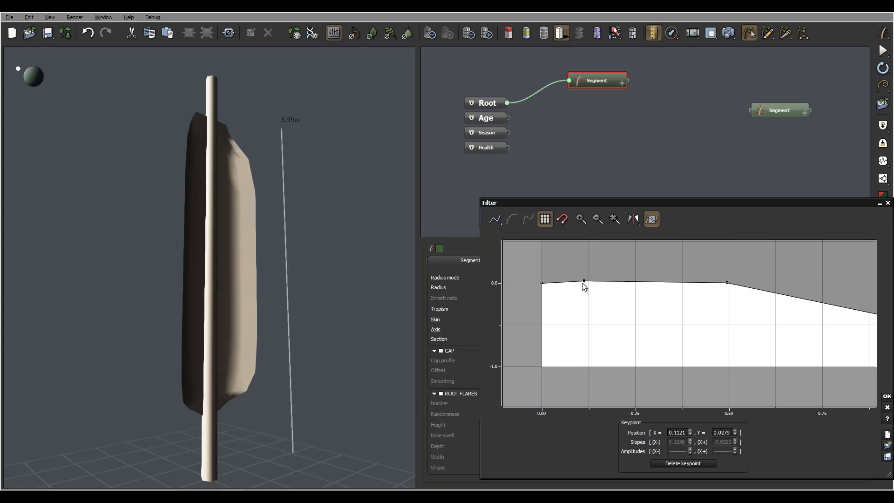
{"action": "left_click_drag", "start_coordinate": [563, 311], "coordinate": [549, 305]}
{"action": "left_click_drag", "start_coordinate": [326, 258], "coordinate": [228, 239]}
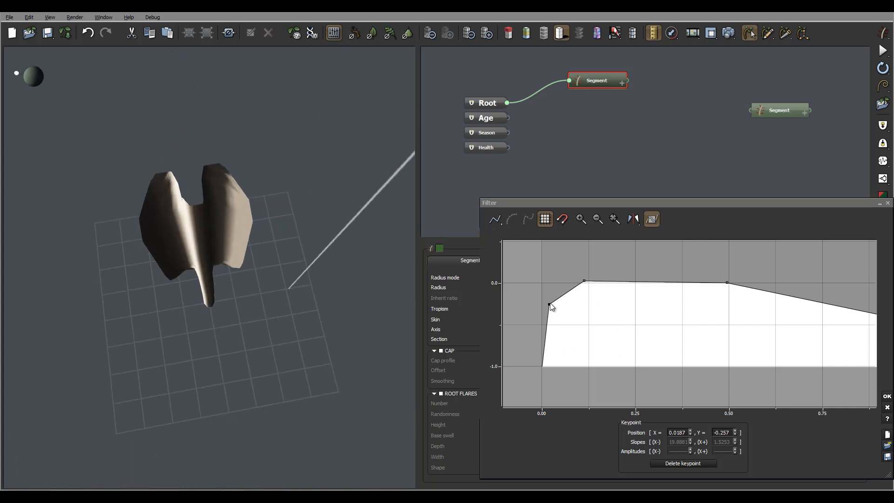
{"action": "left_click_drag", "start_coordinate": [551, 306], "coordinate": [542, 300]}
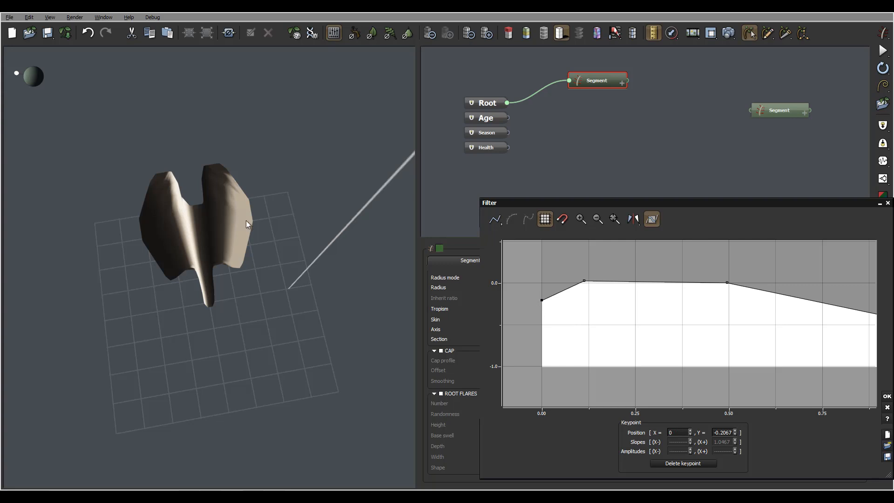
{"action": "left_click_drag", "start_coordinate": [246, 220], "coordinate": [248, 172]}
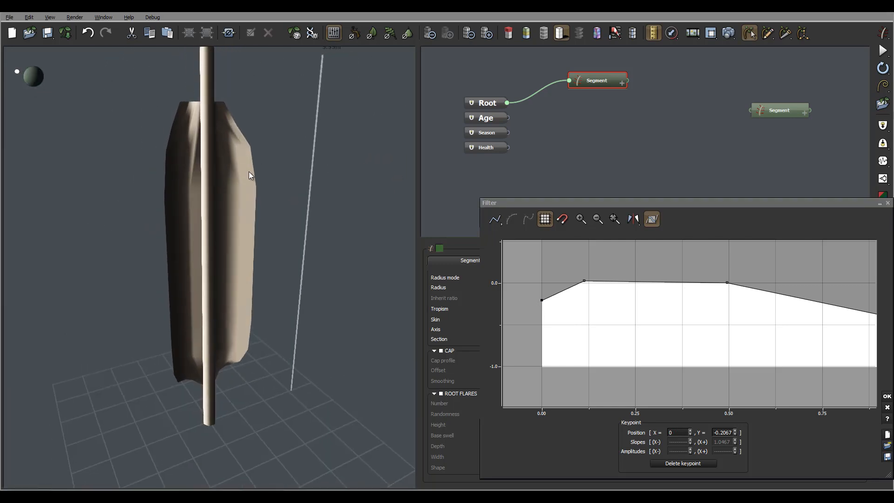
{"action": "left_click", "coordinate": [887, 396]}
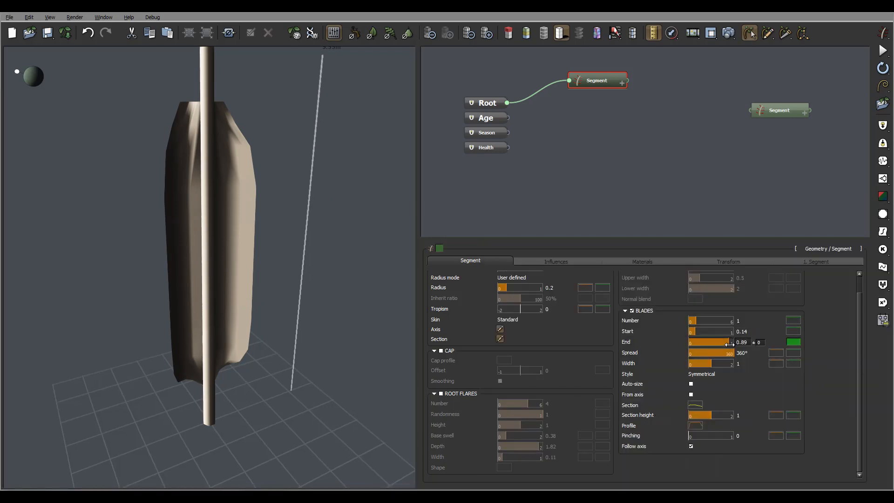
- Extend the blades' end to 1 and reduce their spread to 140°
{"action": "left_click_drag", "start_coordinate": [729, 343], "coordinate": [738, 343]}
{"action": "left_click_drag", "start_coordinate": [309, 240], "coordinate": [574, 297]}
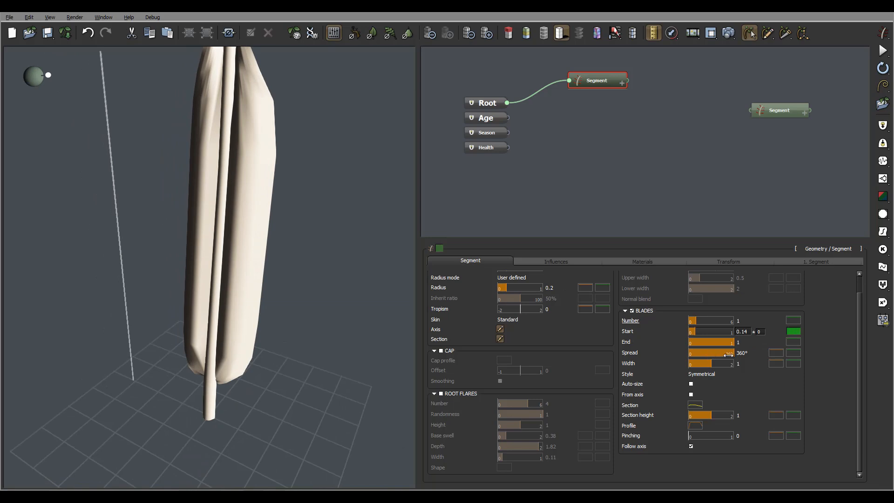
{"action": "left_click_drag", "start_coordinate": [728, 355], "coordinate": [702, 353]}
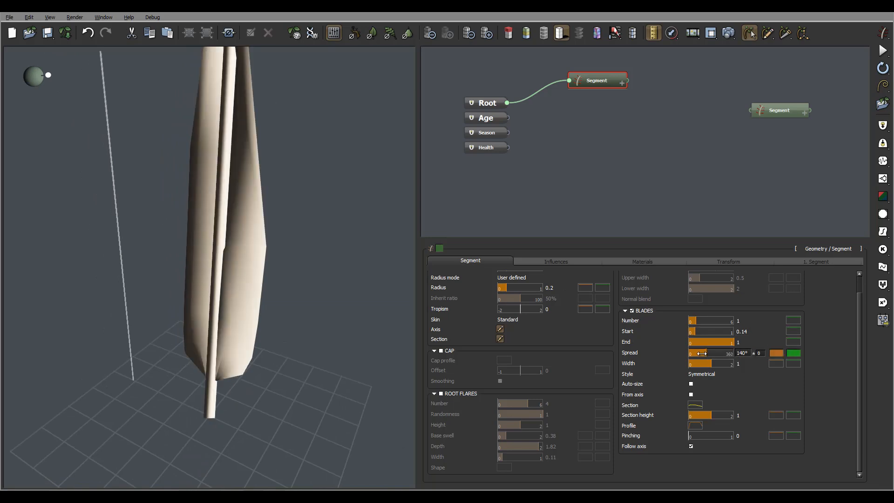
{"action": "left_click_drag", "start_coordinate": [287, 269], "coordinate": [280, 233]}
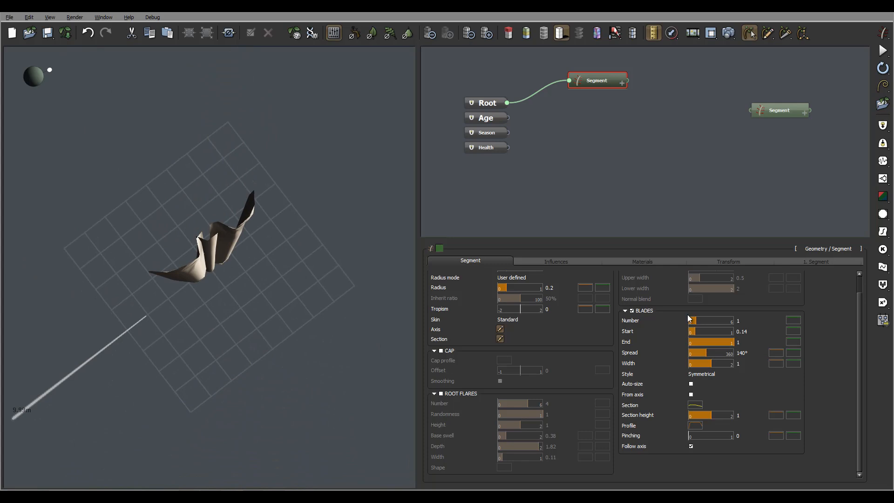
- Raise the number of blades to 10 and widen their spread to 360°
{"action": "double_click", "coordinate": [745, 322]}
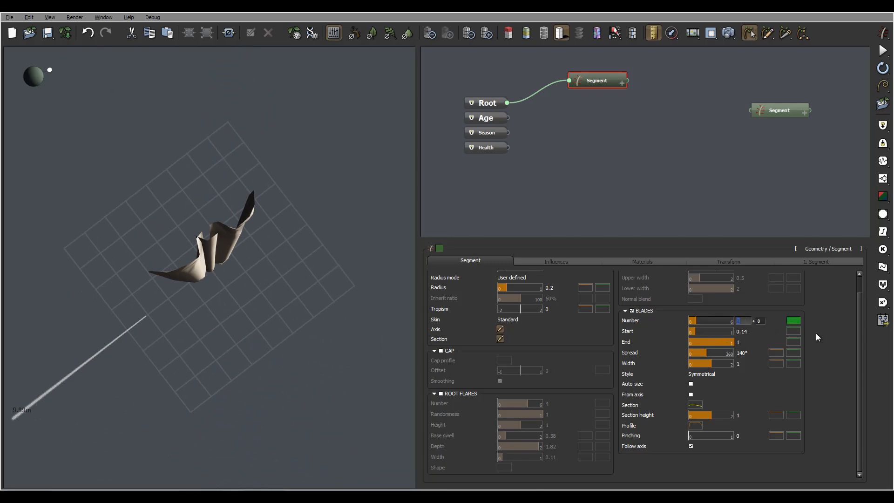
{"action": "type", "text": "10"}
{"action": "key", "text": "Return"}
{"action": "left_click_drag", "start_coordinate": [303, 195], "coordinate": [159, 215]}
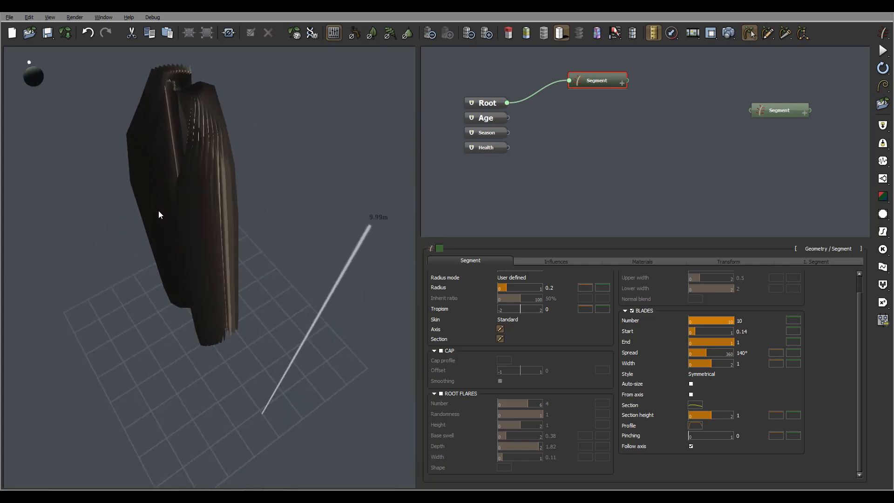
{"action": "left_click_drag", "start_coordinate": [706, 354], "coordinate": [744, 354]}
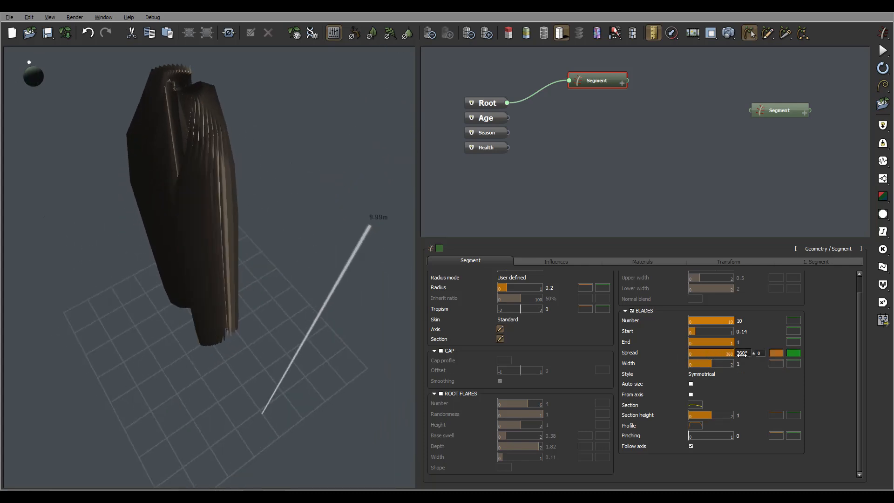
{"action": "left_click_drag", "start_coordinate": [293, 206], "coordinate": [405, 280]}
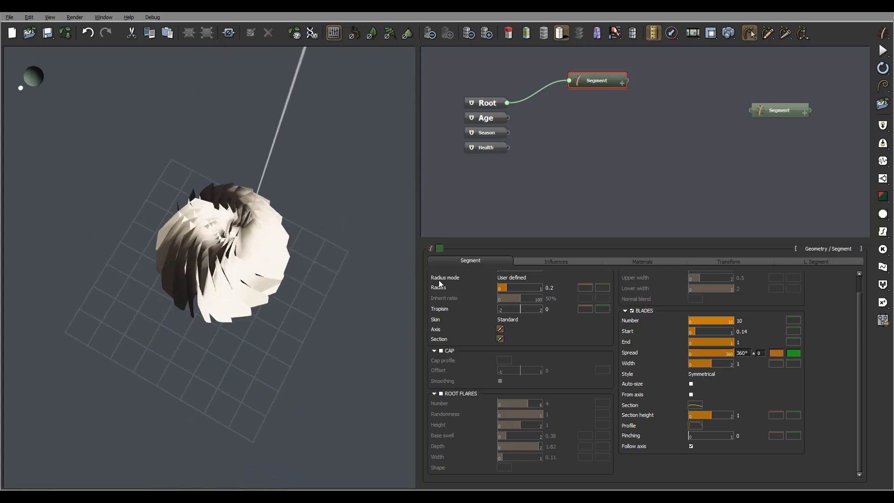
- Set the blades' spread to 90° and inspect the segment from several angles
{"action": "left_click", "coordinate": [751, 353]}
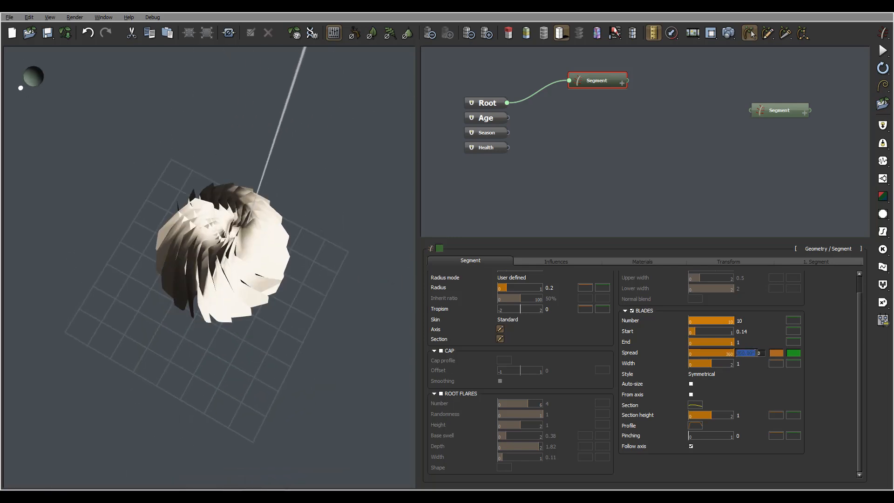
{"action": "type", "text": "90"}
{"action": "key", "text": "Return"}
{"action": "left_click_drag", "start_coordinate": [290, 204], "coordinate": [168, 196]}
{"action": "left_click_drag", "start_coordinate": [235, 186], "coordinate": [313, 177]}
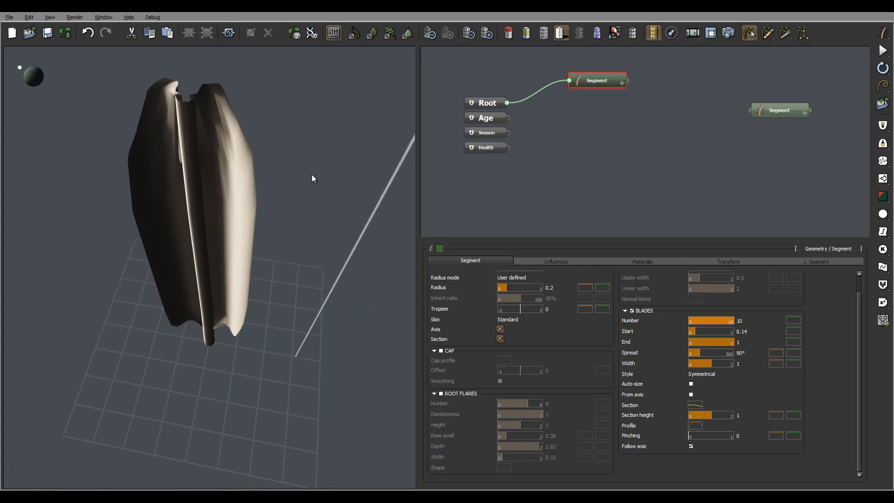
- Reduce the number of blades on the segment to 1
{"action": "double_click", "coordinate": [740, 321]}
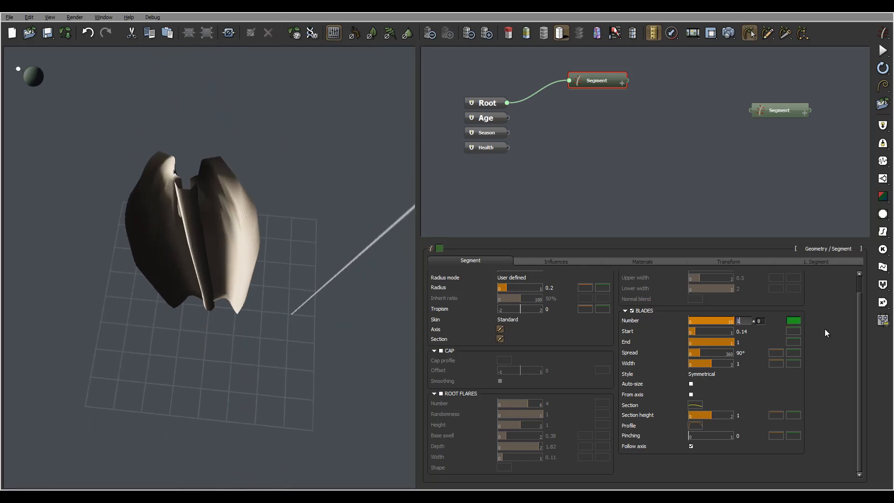
{"action": "type", "text": "6"}
{"action": "key", "text": "Return"}
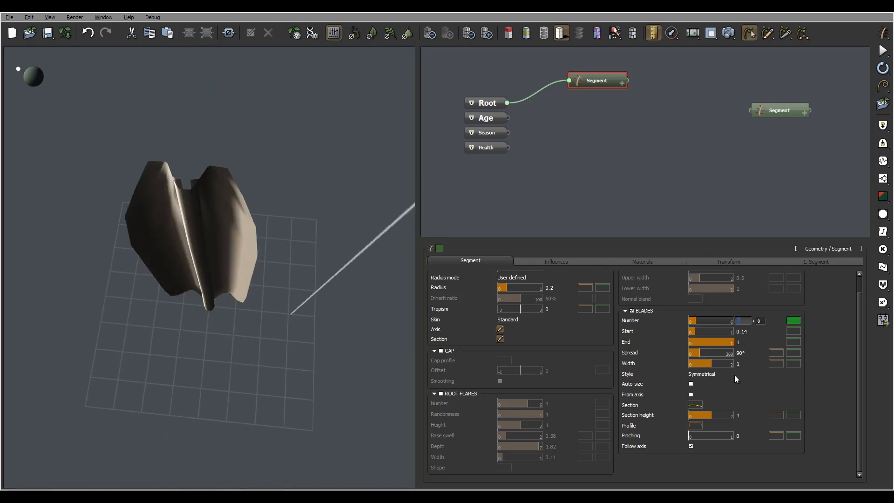
- Widen the segment's blade to a width of 1.65
{"action": "left_click_drag", "start_coordinate": [712, 364], "coordinate": [735, 364]}
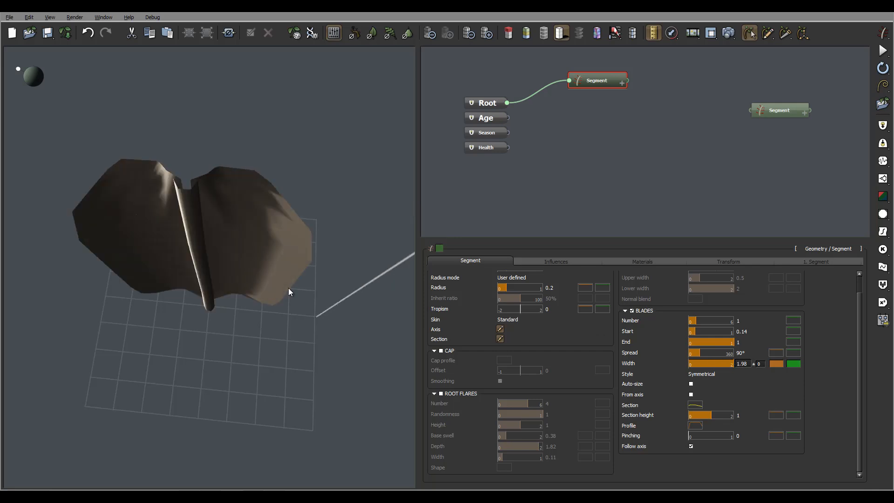
{"action": "left_click_drag", "start_coordinate": [288, 288], "coordinate": [314, 201]}
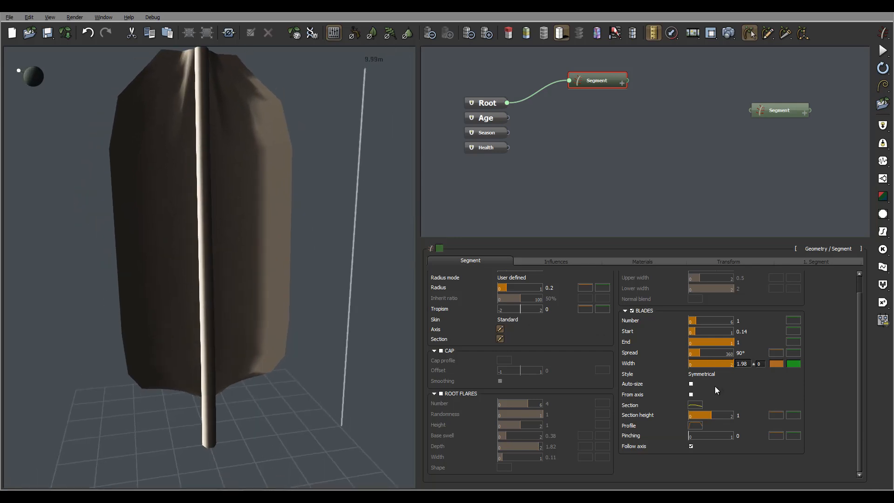
{"action": "left_click_drag", "start_coordinate": [734, 364], "coordinate": [726, 363]}
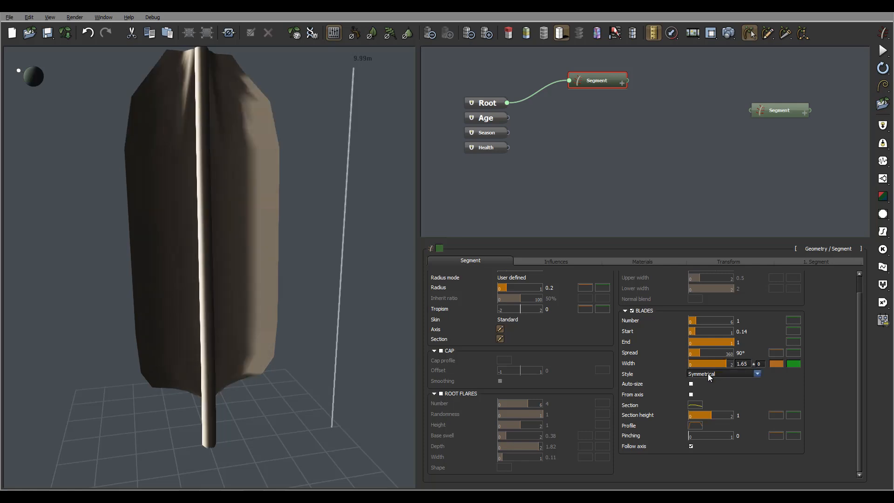
- Switch the blade style to Single and view the one-sided blade
{"action": "left_click", "coordinate": [707, 373]}
{"action": "left_click", "coordinate": [708, 383]}
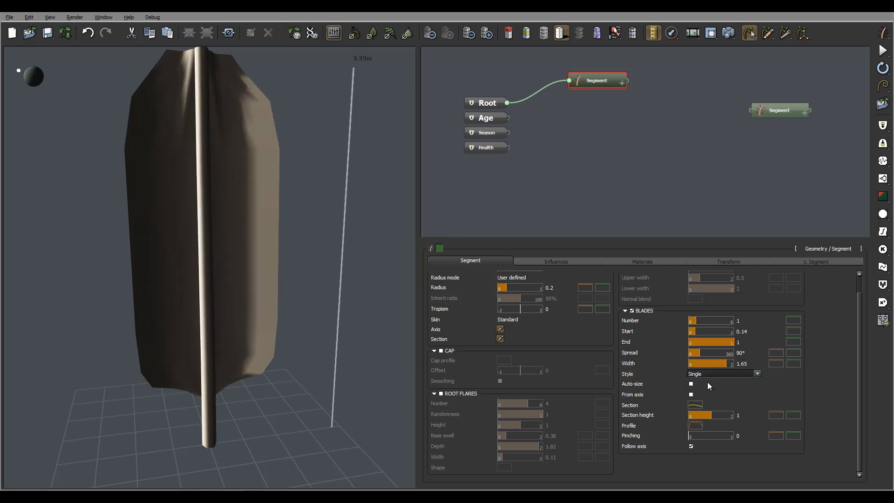
{"action": "left_click_drag", "start_coordinate": [186, 263], "coordinate": [201, 203]}
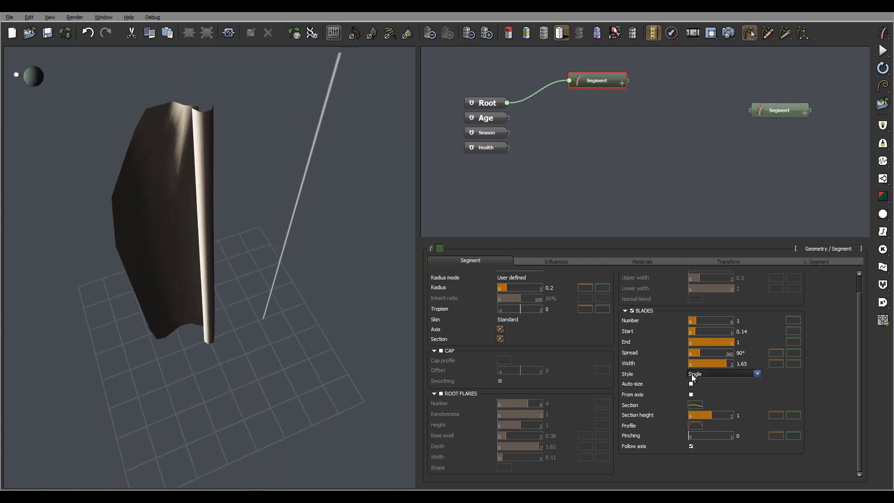
- Change the blade style to Full width and view the segment from above
{"action": "left_click", "coordinate": [745, 374]}
{"action": "left_click", "coordinate": [731, 395]}
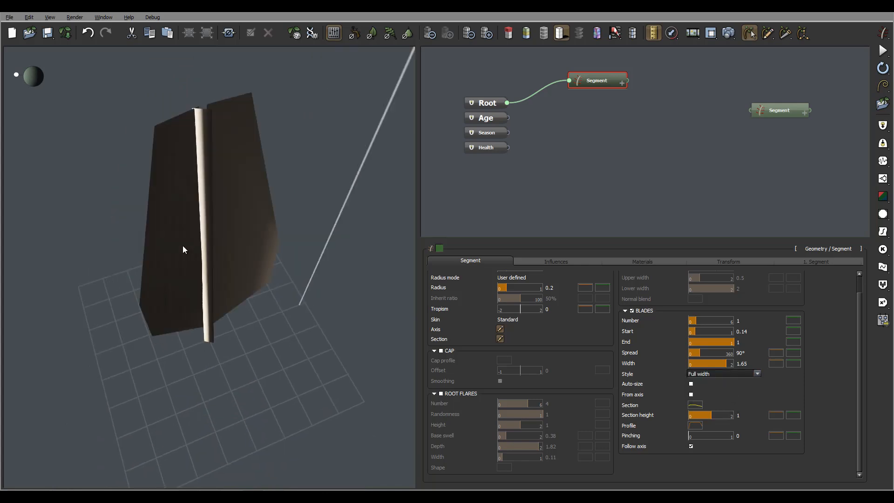
{"action": "left_click_drag", "start_coordinate": [183, 245], "coordinate": [271, 322]}
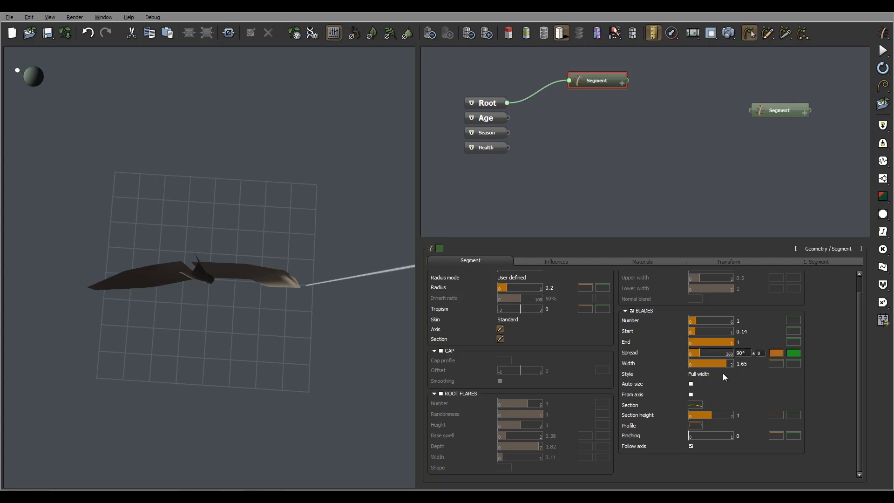
- Raise the start keypoint of the blade's section curve to Y 0.6369 and view the segment from the front
{"action": "left_click", "coordinate": [696, 406]}
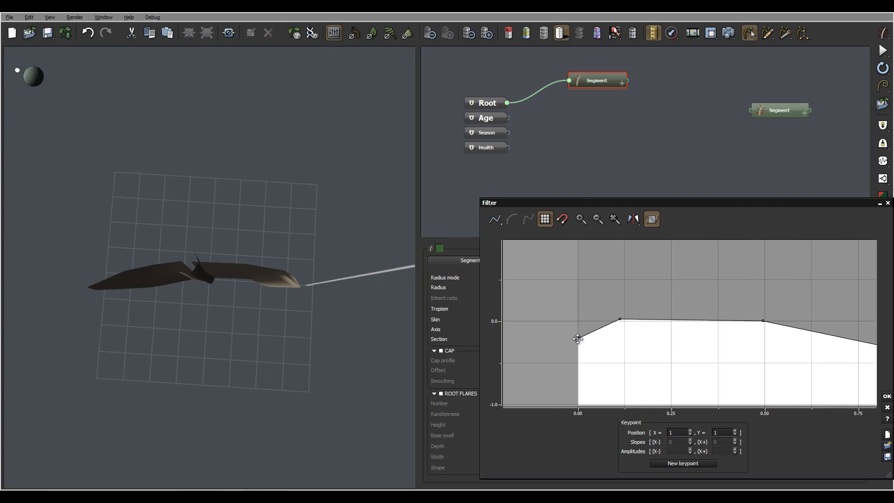
{"action": "left_click_drag", "start_coordinate": [578, 338], "coordinate": [578, 268]}
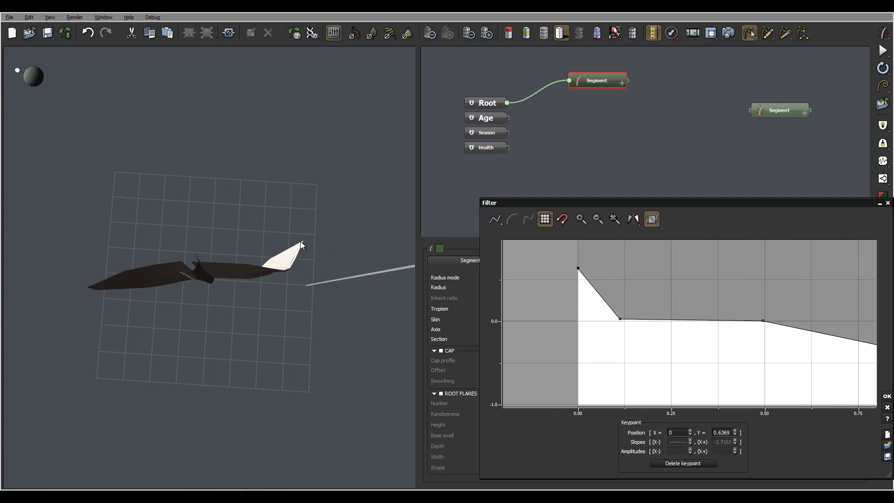
{"action": "left_click_drag", "start_coordinate": [326, 292], "coordinate": [116, 266]}
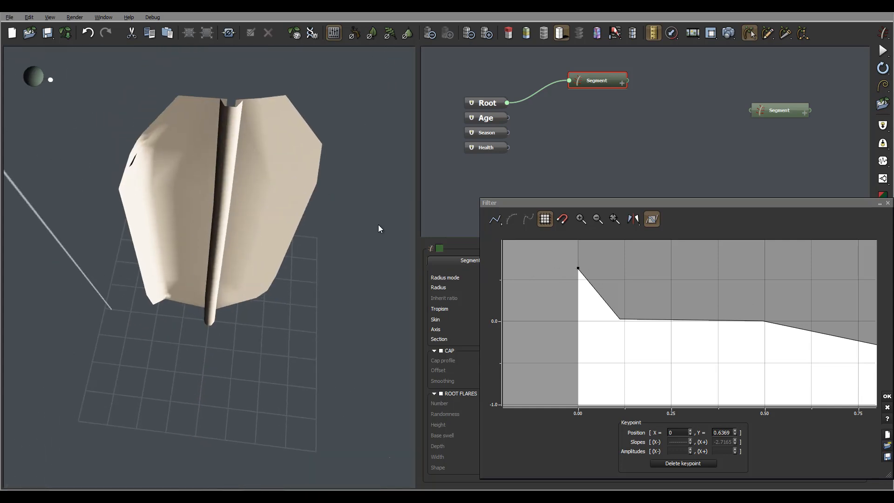
- Move the keypoint near the end of the section curve to X 0.8867, Y 0.352 and accept the curve
{"action": "left_click_drag", "start_coordinate": [789, 339], "coordinate": [764, 274]}
{"action": "double_click", "coordinate": [657, 311]}
{"action": "left_click_drag", "start_coordinate": [246, 152], "coordinate": [289, 170]}
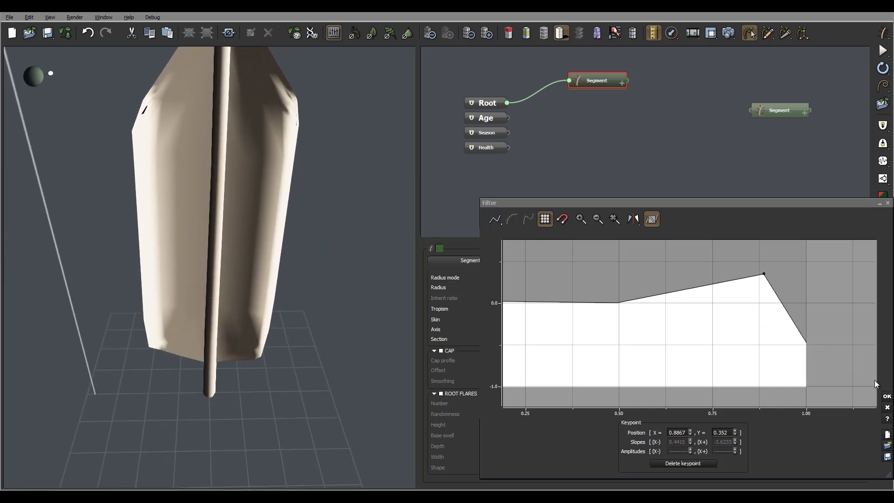
{"action": "left_click", "coordinate": [887, 396]}
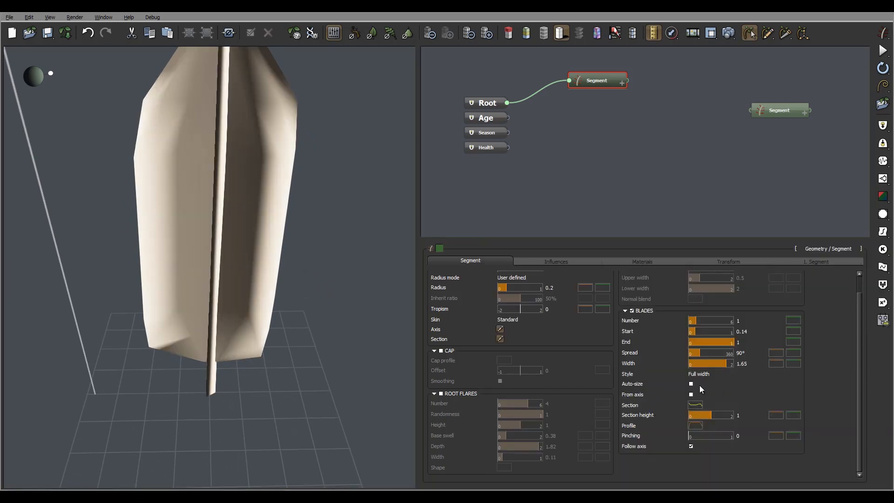
- Change the blade style to Symmetrical and view both halves of the blade
{"action": "left_click", "coordinate": [697, 374]}
{"action": "left_click", "coordinate": [697, 374]}
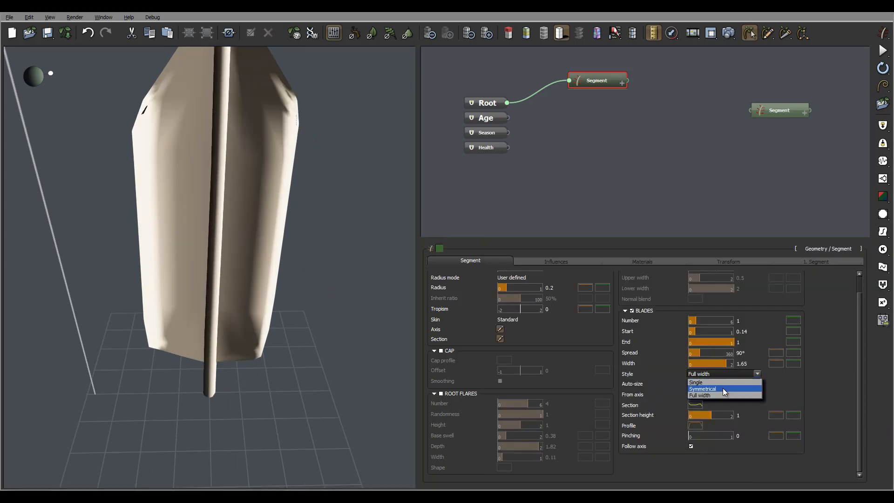
{"action": "left_click", "coordinate": [723, 388]}
{"action": "left_click_drag", "start_coordinate": [253, 192], "coordinate": [298, 242]}
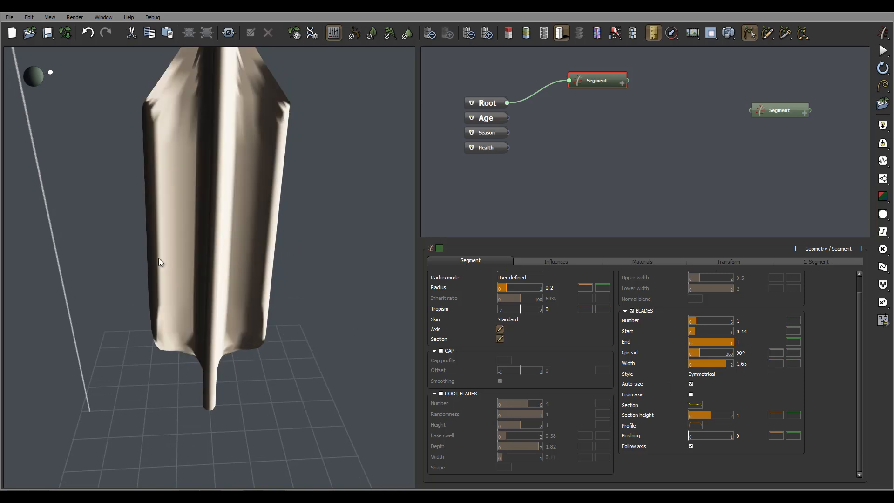
- Inspect the symmetrical blade from several sides and turn off Auto-size for the blades
{"action": "left_click_drag", "start_coordinate": [160, 216], "coordinate": [265, 207]}
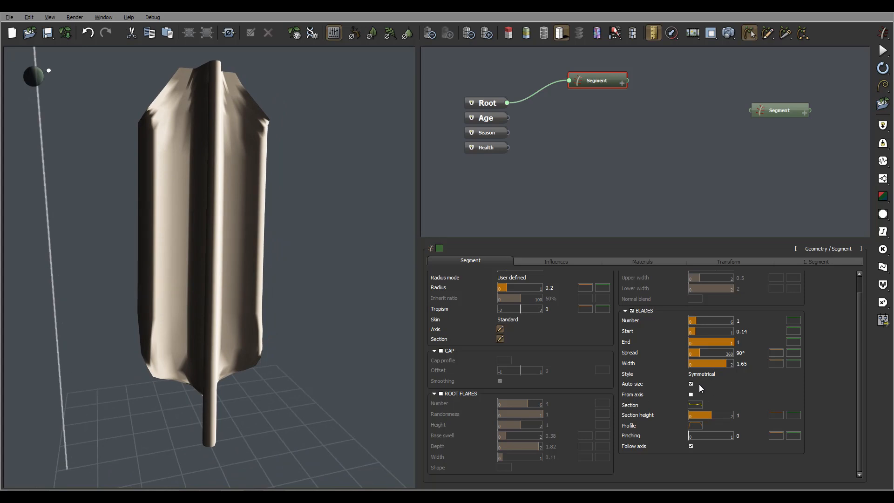
{"action": "left_click_drag", "start_coordinate": [160, 165], "coordinate": [188, 196]}
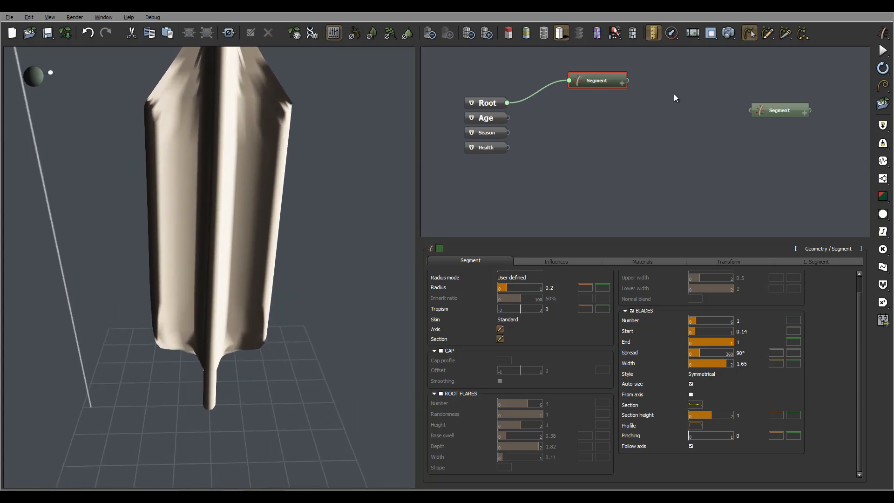
{"action": "left_click_drag", "start_coordinate": [304, 131], "coordinate": [210, 104]}
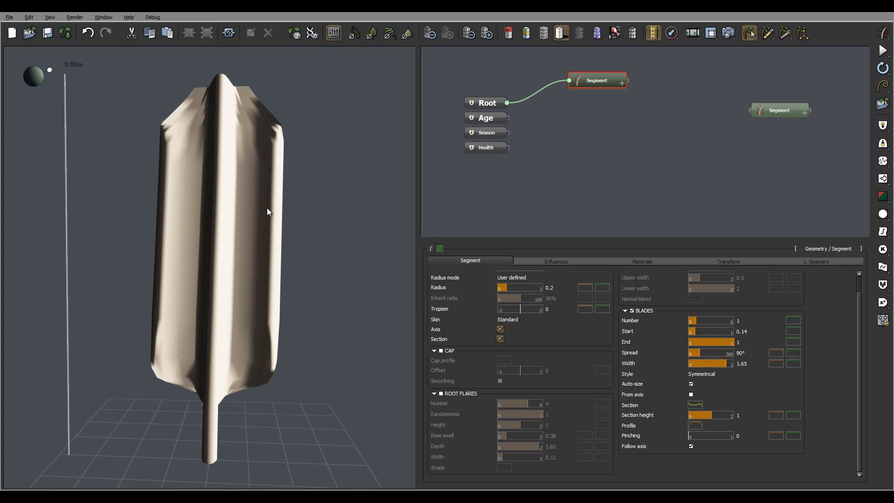
{"action": "mouse_move", "coordinate": [267, 208]}
{"action": "left_mouse_down"}
{"action": "mouse_move", "coordinate": [247, 174]}
{"action": "mouse_move", "coordinate": [235, 208]}
{"action": "mouse_move", "coordinate": [216, 158]}
{"action": "left_mouse_up"}
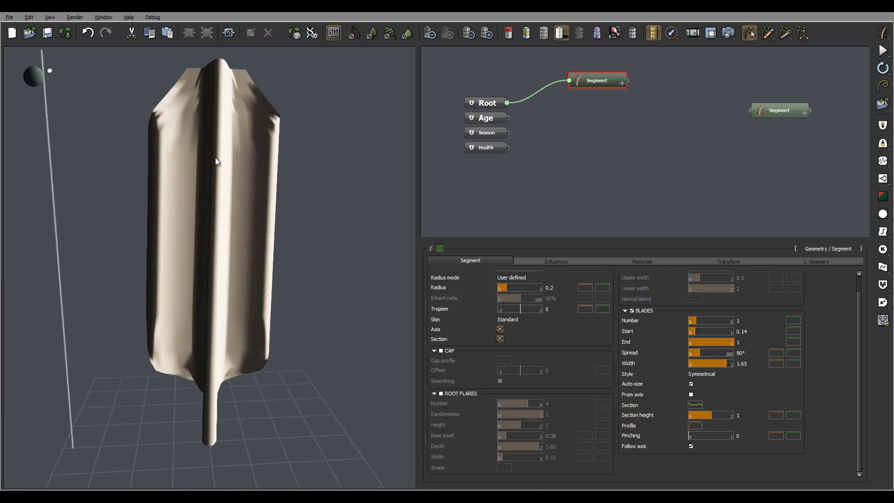
{"action": "mouse_move", "coordinate": [366, 257]}
{"action": "left_mouse_down"}
{"action": "mouse_move", "coordinate": [219, 267]}
{"action": "mouse_move", "coordinate": [286, 278]}
{"action": "mouse_move", "coordinate": [365, 269]}
{"action": "left_mouse_up"}
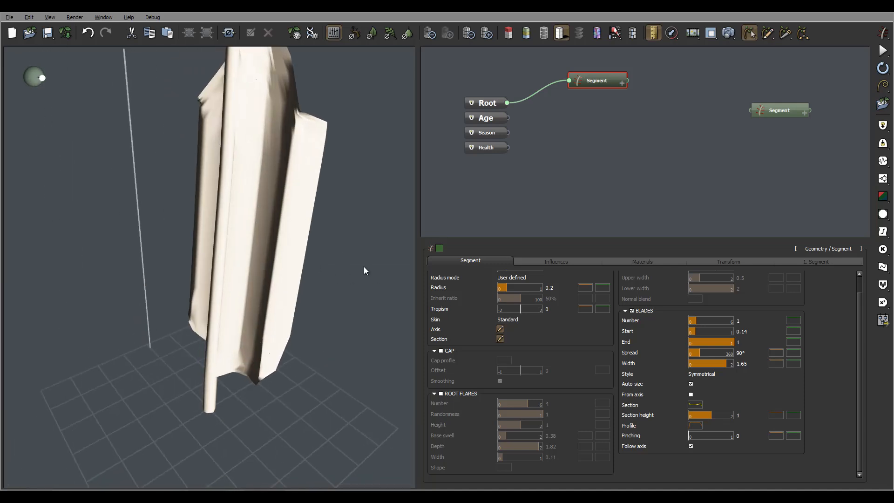
{"action": "left_click", "coordinate": [691, 384]}
{"action": "mouse_move", "coordinate": [189, 125]}
{"action": "left_mouse_down"}
{"action": "mouse_move", "coordinate": [231, 185]}
{"action": "mouse_move", "coordinate": [192, 152]}
{"action": "mouse_move", "coordinate": [264, 177]}
{"action": "mouse_move", "coordinate": [465, 292]}
{"action": "left_mouse_up"}
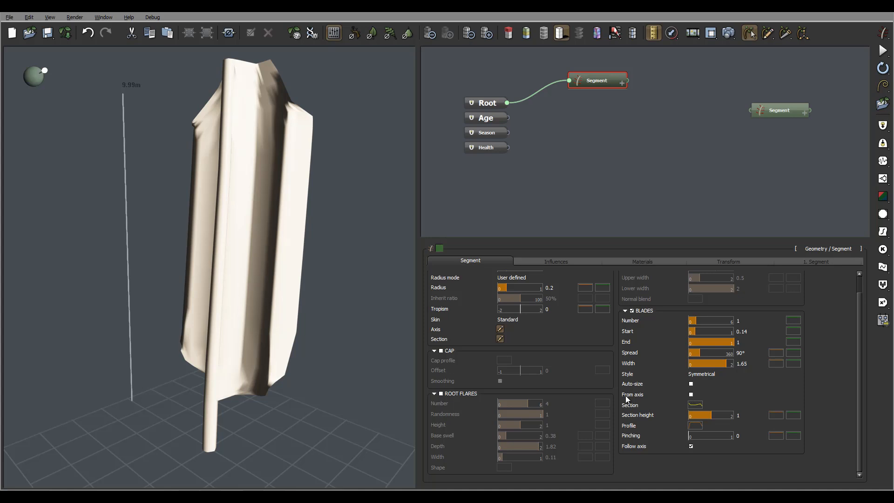
- Toggle From axis for the blades and inspect where the blade attaches along the stem with it enabled
{"action": "left_click", "coordinate": [691, 395]}
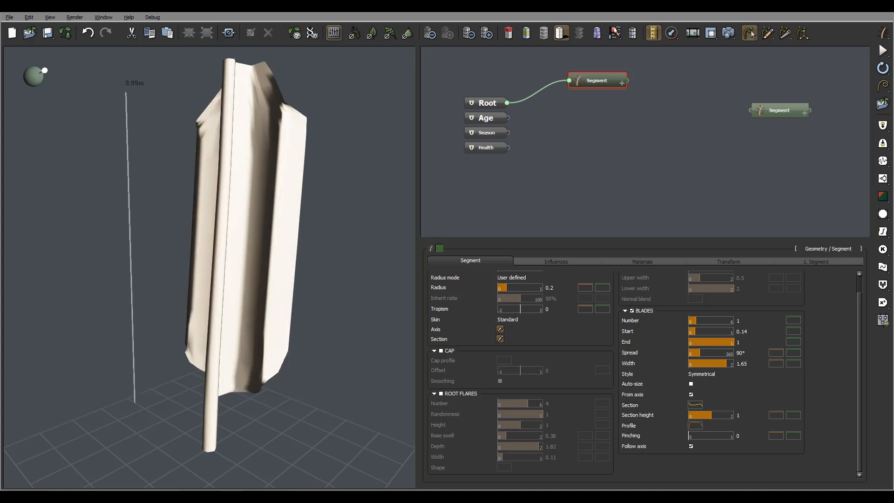
{"action": "left_click", "coordinate": [691, 395]}
{"action": "left_click_drag", "start_coordinate": [336, 256], "coordinate": [234, 136]}
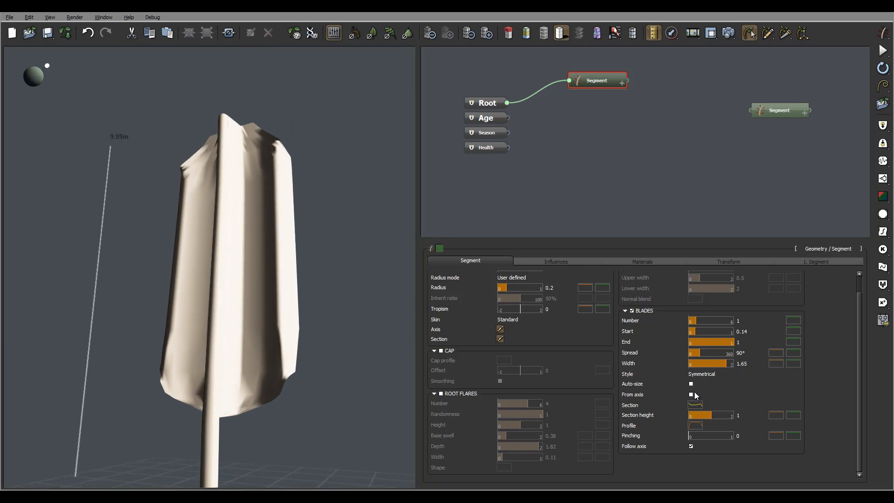
{"action": "left_click_drag", "start_coordinate": [254, 289], "coordinate": [209, 133]}
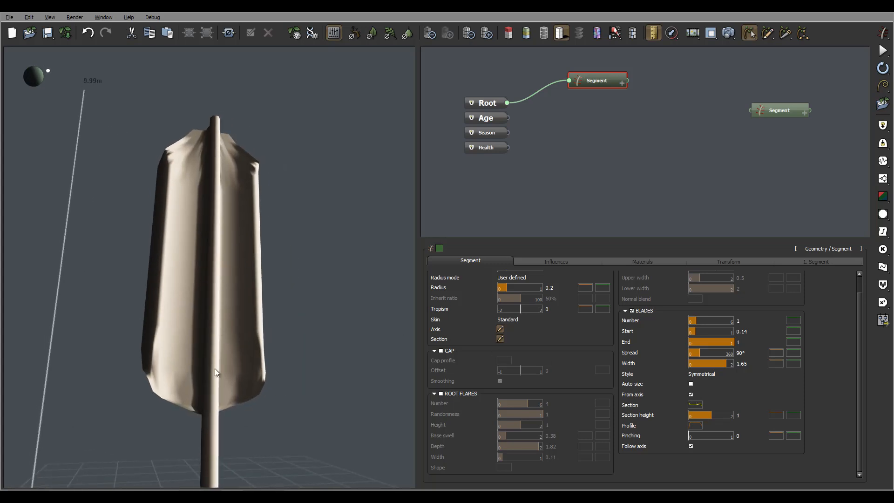
{"action": "left_click_drag", "start_coordinate": [214, 371], "coordinate": [84, 419]}
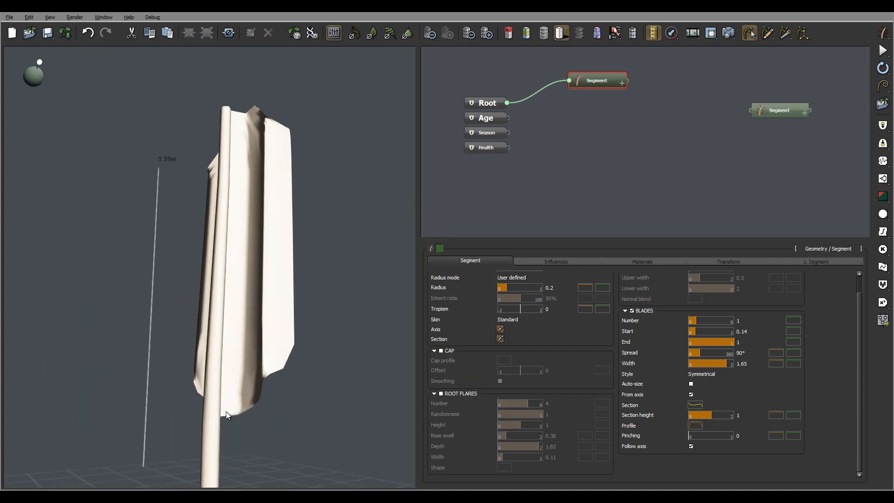
{"action": "left_click_drag", "start_coordinate": [225, 411], "coordinate": [251, 222]}
{"action": "left_click_drag", "start_coordinate": [250, 125], "coordinate": [227, 116]}
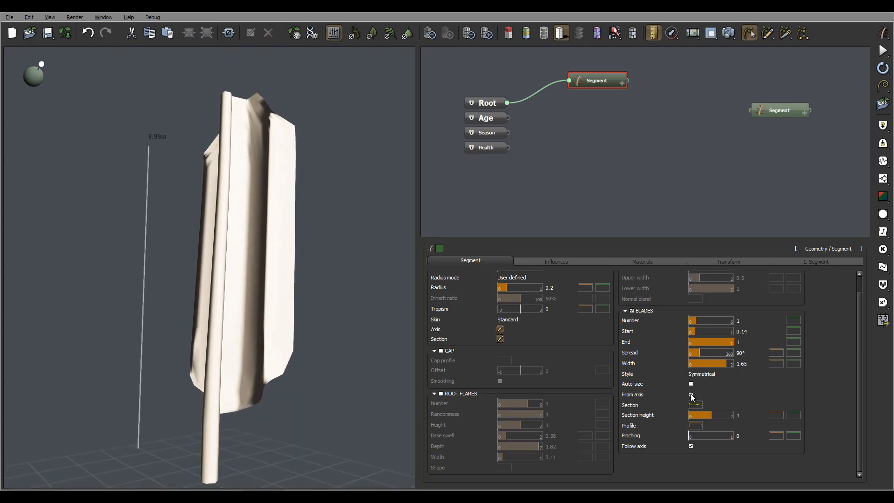
- Compare the blade's attachment to the stem with From axis off and on, leaving the option off
{"action": "mouse_move", "coordinate": [219, 412]}
{"action": "left_mouse_down"}
{"action": "mouse_move", "coordinate": [260, 339]}
{"action": "mouse_move", "coordinate": [271, 355]}
{"action": "mouse_move", "coordinate": [314, 361]}
{"action": "mouse_move", "coordinate": [285, 364]}
{"action": "left_mouse_up"}
{"action": "left_click_drag", "start_coordinate": [239, 363], "coordinate": [214, 102]}
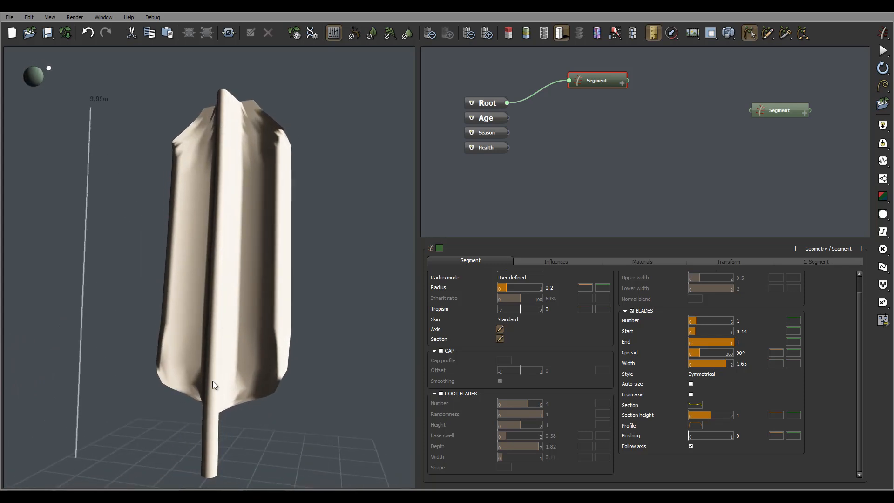
{"action": "left_click", "coordinate": [691, 394]}
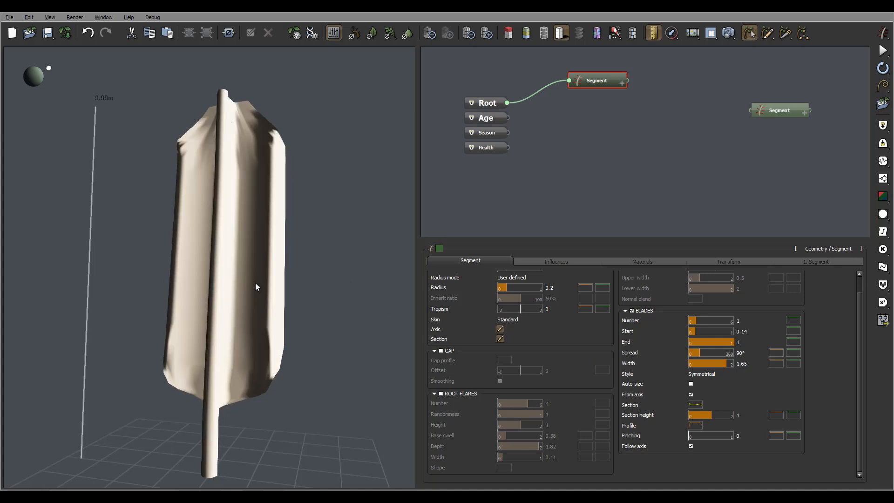
{"action": "left_click_drag", "start_coordinate": [256, 284], "coordinate": [207, 327]}
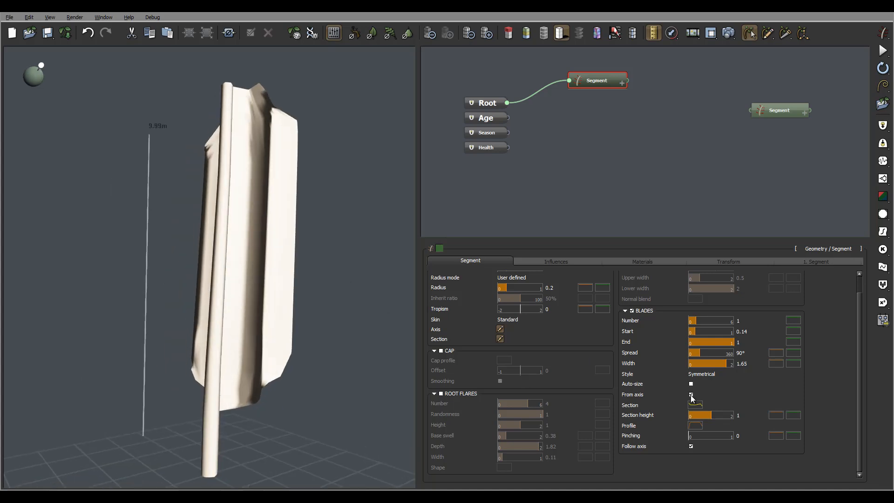
{"action": "left_click_drag", "start_coordinate": [333, 306], "coordinate": [242, 312]}
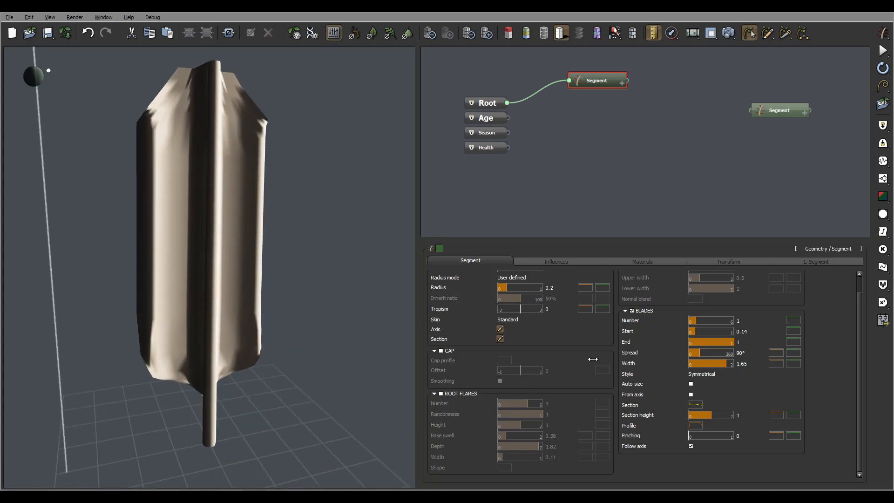
{"action": "left_click_drag", "start_coordinate": [331, 282], "coordinate": [271, 278]}
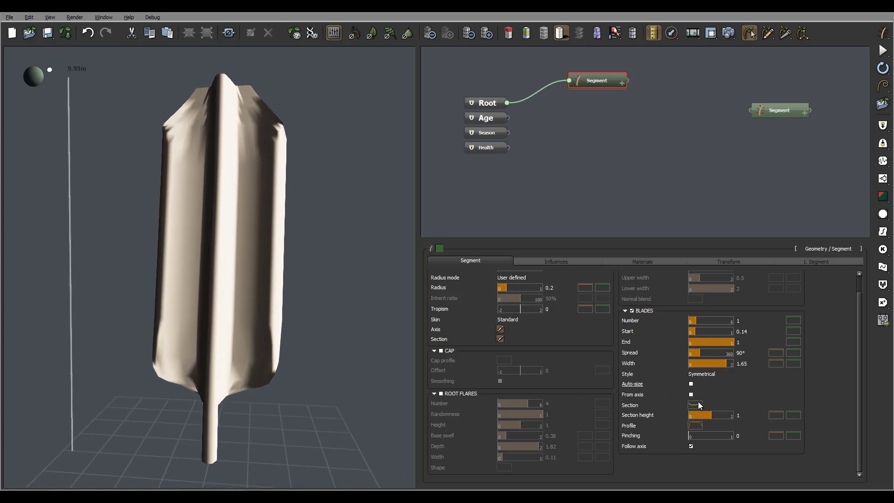
- Try a blade section height of 1.73, view it from above, and settle on a section height of 0.41
{"action": "left_click_drag", "start_coordinate": [715, 415], "coordinate": [730, 415]}
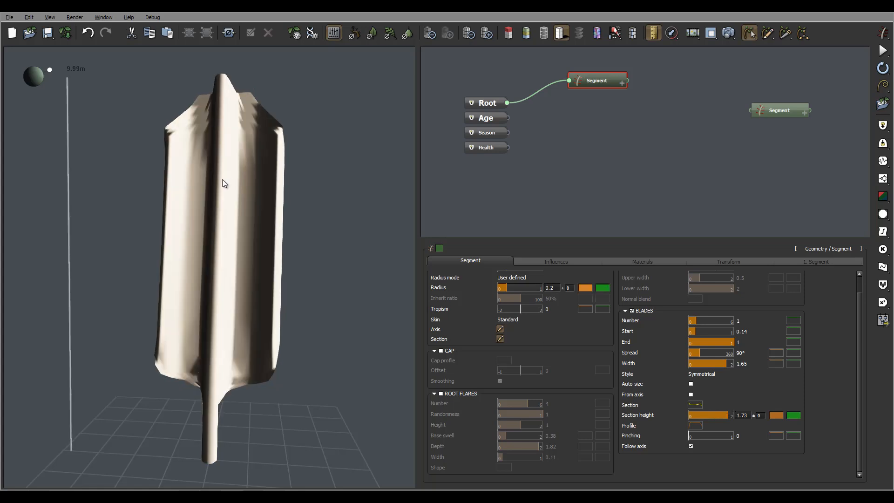
{"action": "left_click_drag", "start_coordinate": [222, 180], "coordinate": [269, 341]}
{"action": "left_click_drag", "start_coordinate": [205, 147], "coordinate": [206, 143]}
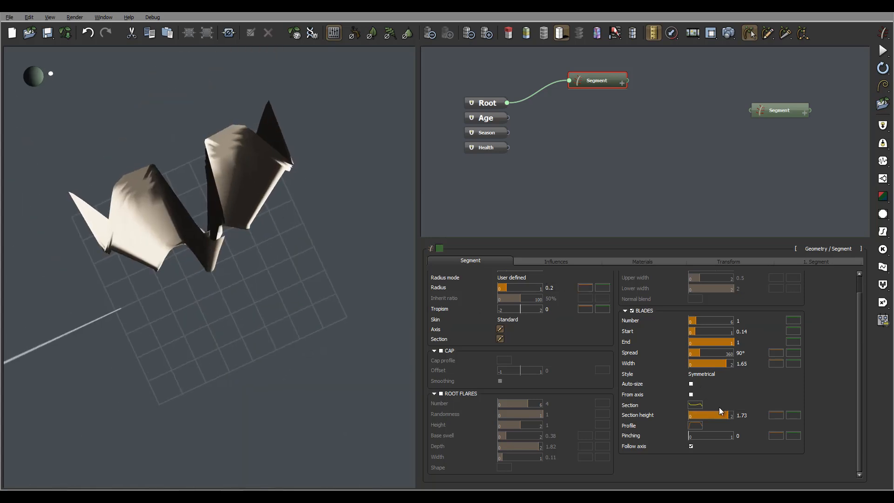
{"action": "left_click_drag", "start_coordinate": [730, 415], "coordinate": [696, 414]}
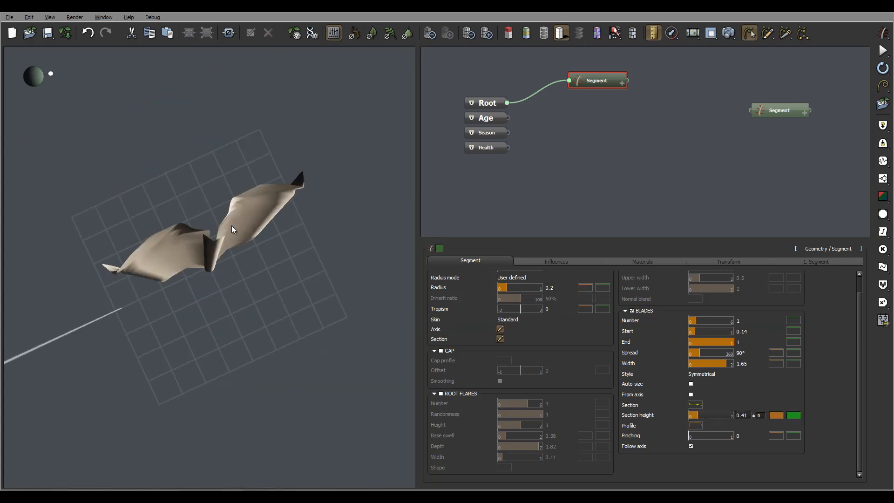
{"action": "left_click_drag", "start_coordinate": [244, 289], "coordinate": [209, 182]}
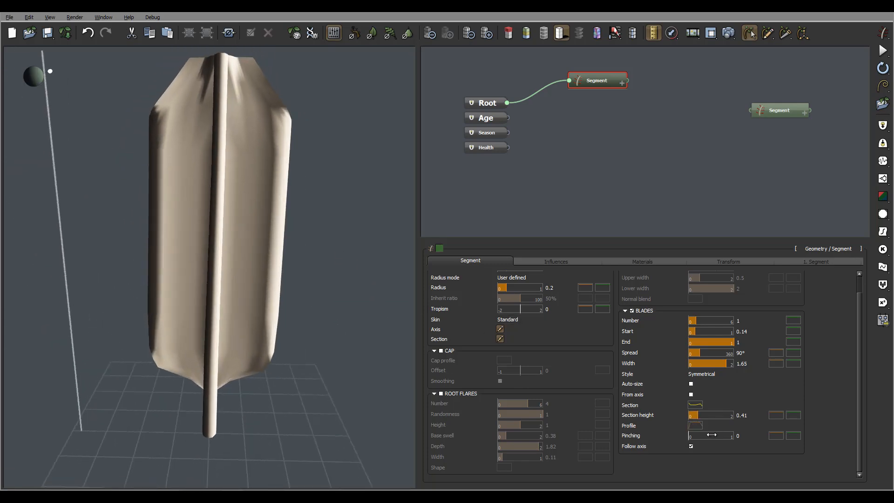
- Try a blade pinching of 0.69, inspect the blade from the side, and settle on a pinching of 0.38
{"action": "left_click_drag", "start_coordinate": [691, 437], "coordinate": [720, 437]}
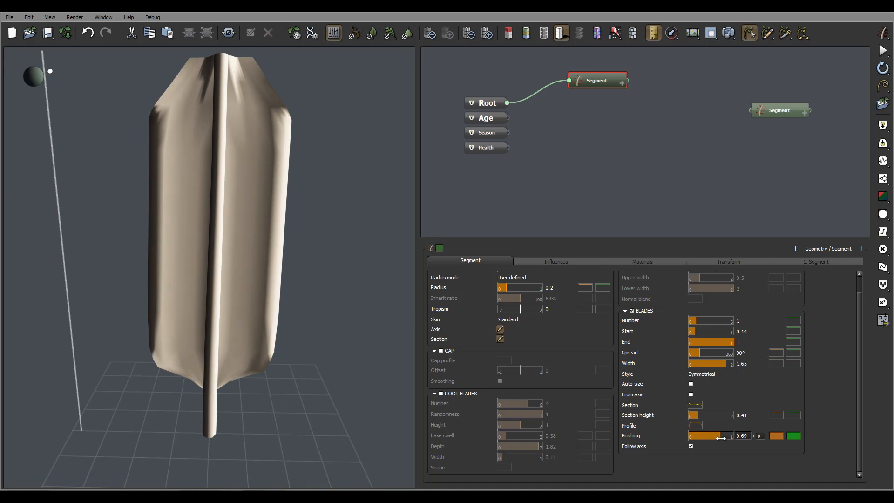
{"action": "left_click_drag", "start_coordinate": [209, 237], "coordinate": [306, 236]}
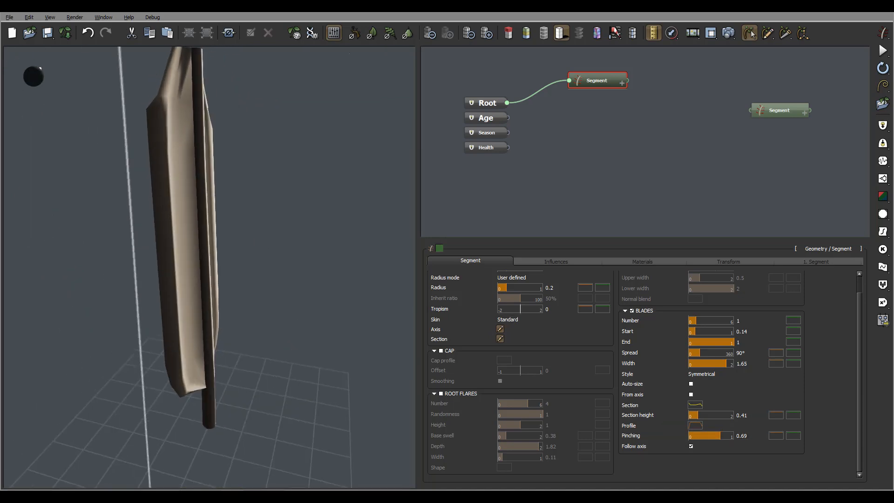
{"action": "right_click_drag", "start_coordinate": [306, 237], "coordinate": [209, 298]}
{"action": "left_click_drag", "start_coordinate": [203, 231], "coordinate": [222, 217]}
{"action": "left_click_drag", "start_coordinate": [721, 434], "coordinate": [706, 435]}
{"action": "left_click_drag", "start_coordinate": [256, 267], "coordinate": [267, 225]}
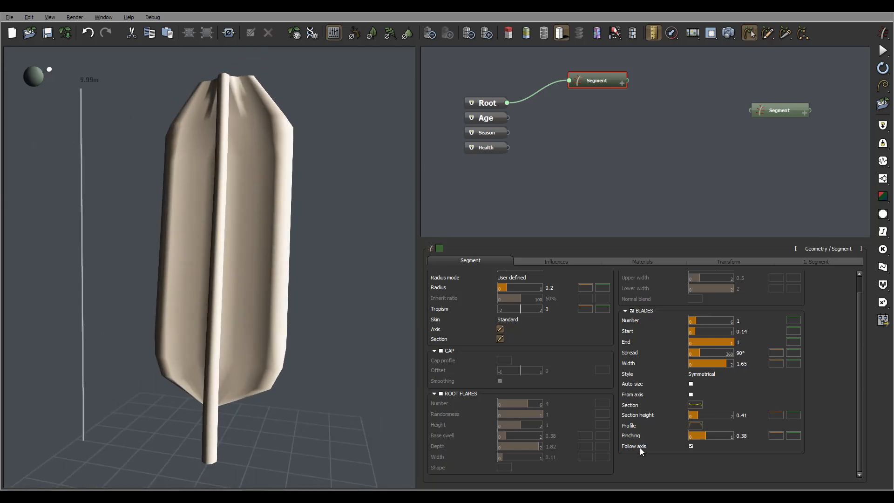
{"action": "mouse_move", "coordinate": [641, 451]}
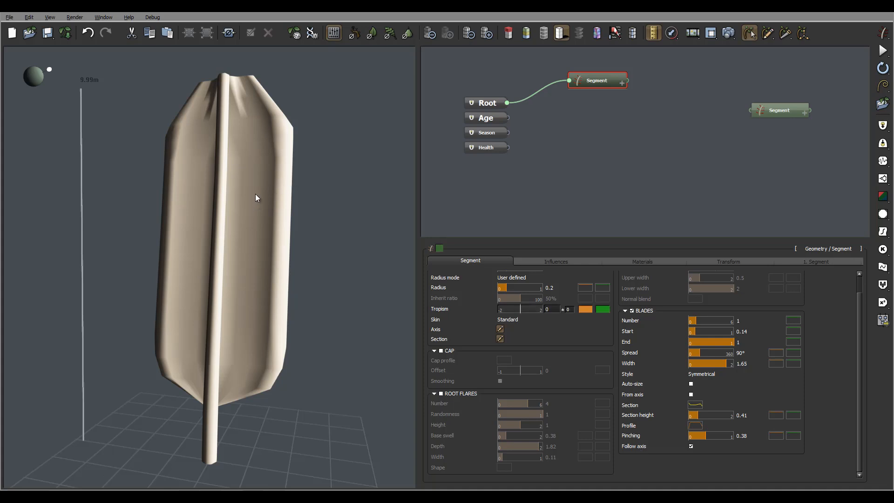
{"action": "left_click_drag", "start_coordinate": [255, 194], "coordinate": [296, 285]}
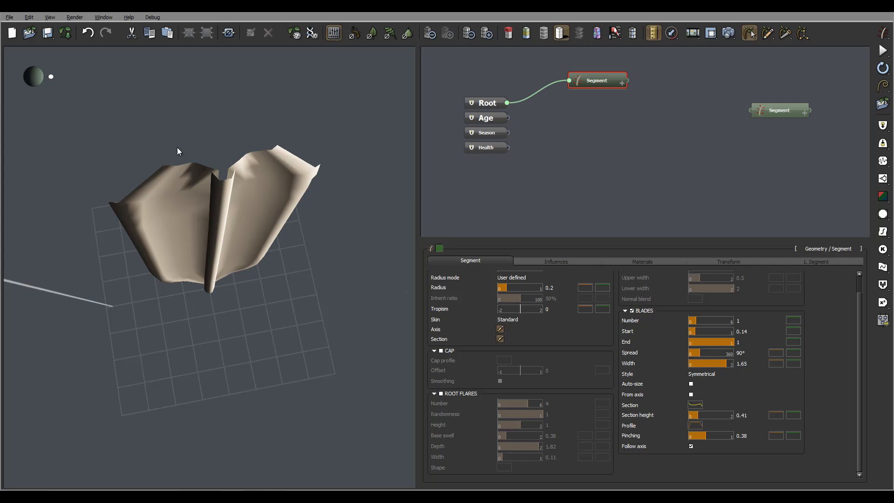
{"action": "left_click_drag", "start_coordinate": [178, 152], "coordinate": [295, 167]}
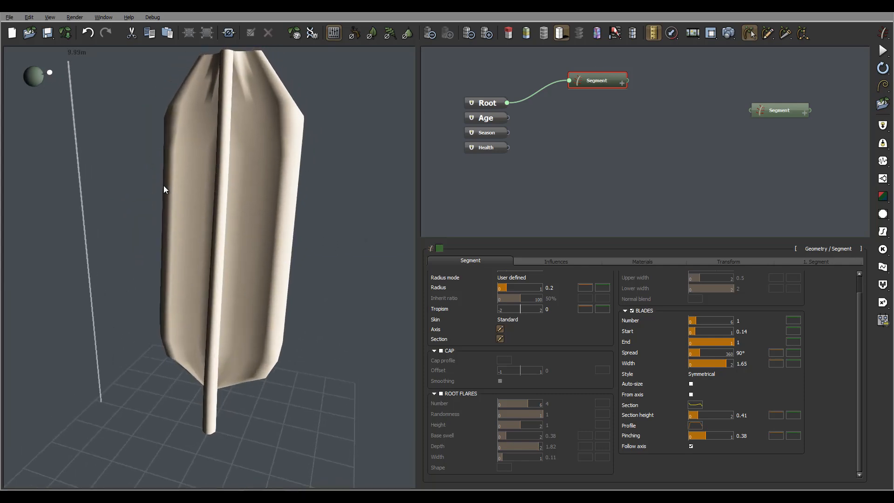
{"action": "left_click_drag", "start_coordinate": [164, 186], "coordinate": [233, 189]}
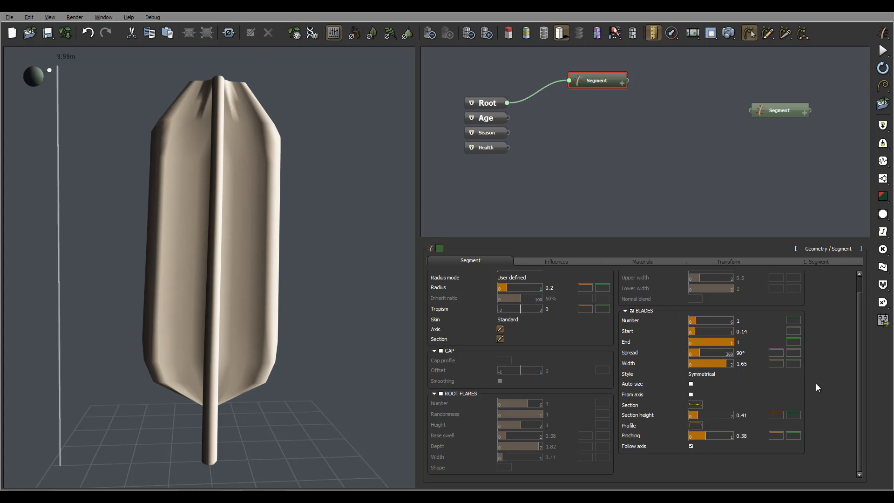
{"action": "left_click_drag", "start_coordinate": [248, 52], "coordinate": [191, 123]}
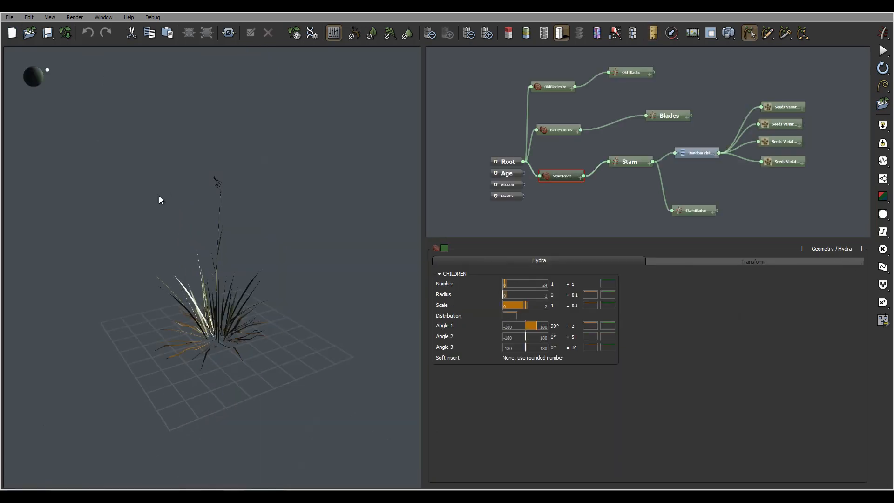
- Look over the whole grass plant, check the Old Blades node, and show the segment parameters of the Blades node
{"action": "mouse_move", "coordinate": [155, 265]}
{"action": "right_mouse_down"}
{"action": "mouse_move", "coordinate": [186, 311]}
{"action": "mouse_move", "coordinate": [159, 269]}
{"action": "right_mouse_up"}
{"action": "scroll", "coordinate": [247, 344], "scroll_direction": "up", "scroll_amount": 4}
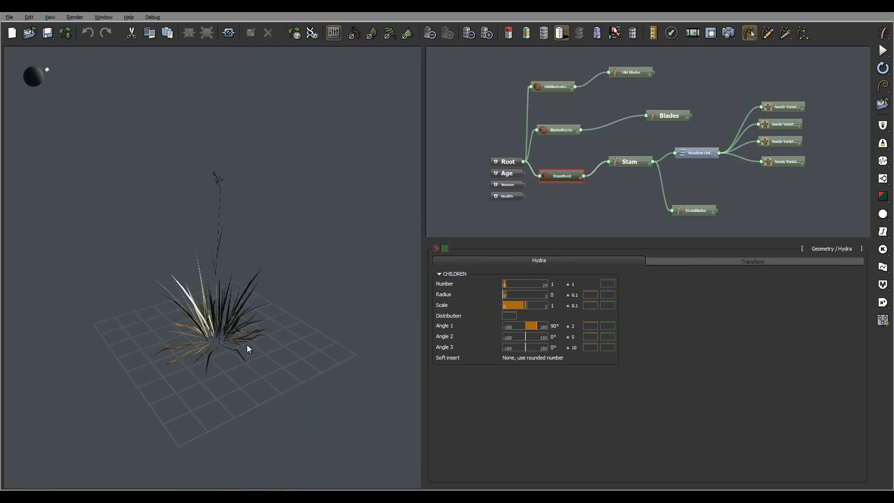
{"action": "scroll", "coordinate": [230, 342], "scroll_direction": "up", "scroll_amount": 6}
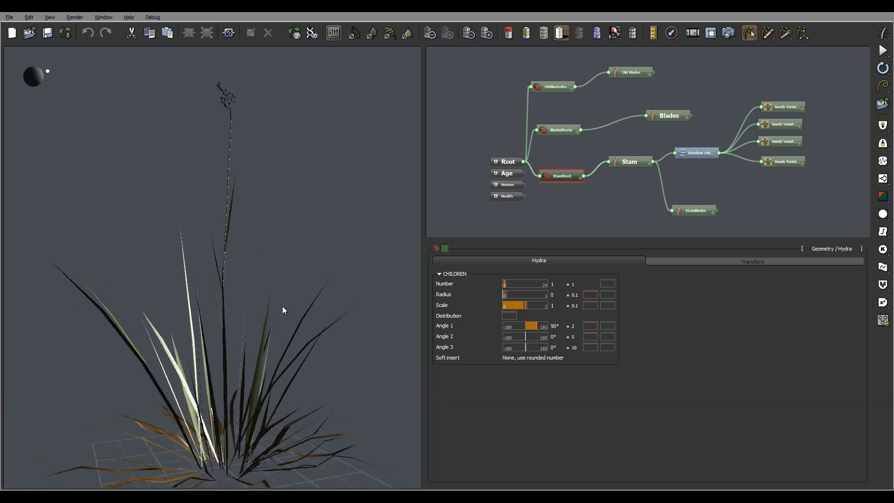
{"action": "right_click_drag", "start_coordinate": [321, 264], "coordinate": [281, 367]}
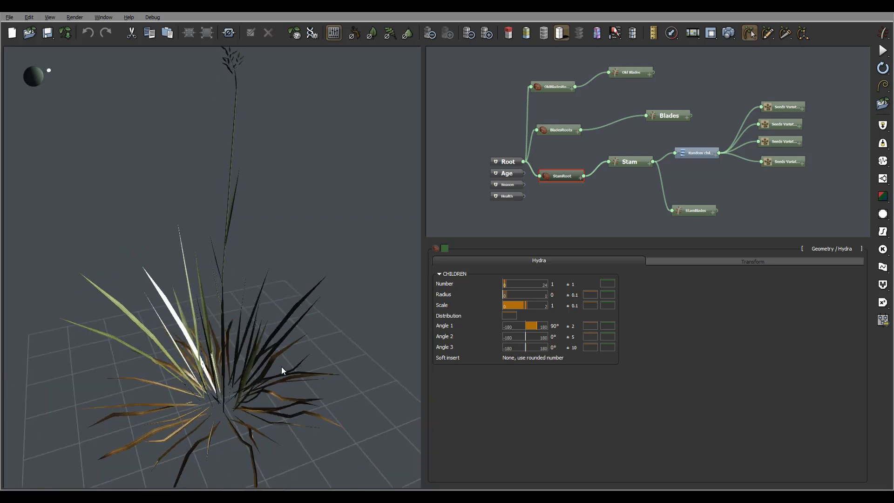
{"action": "left_click", "coordinate": [557, 84]}
{"action": "left_click", "coordinate": [634, 73]}
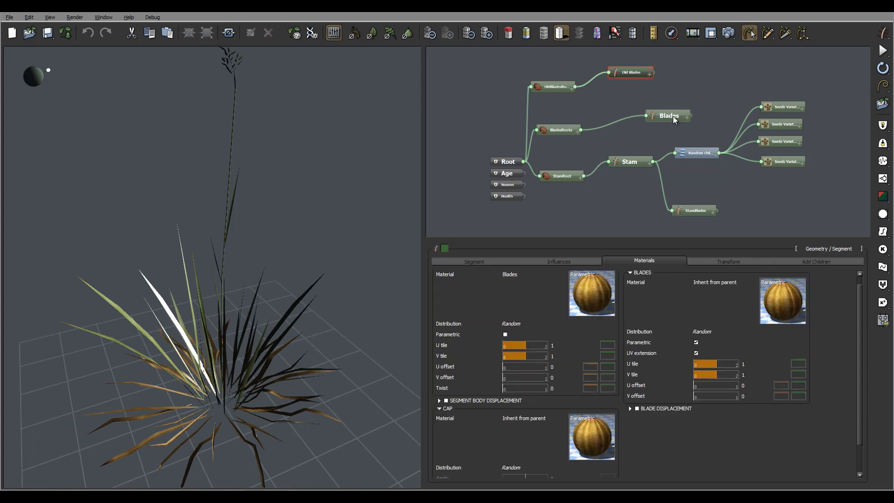
{"action": "left_click", "coordinate": [673, 118]}
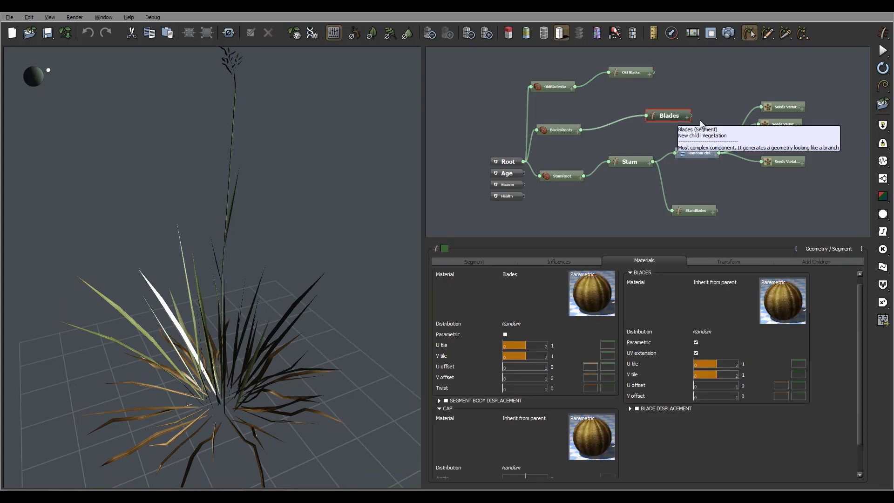
{"action": "left_click", "coordinate": [474, 261]}
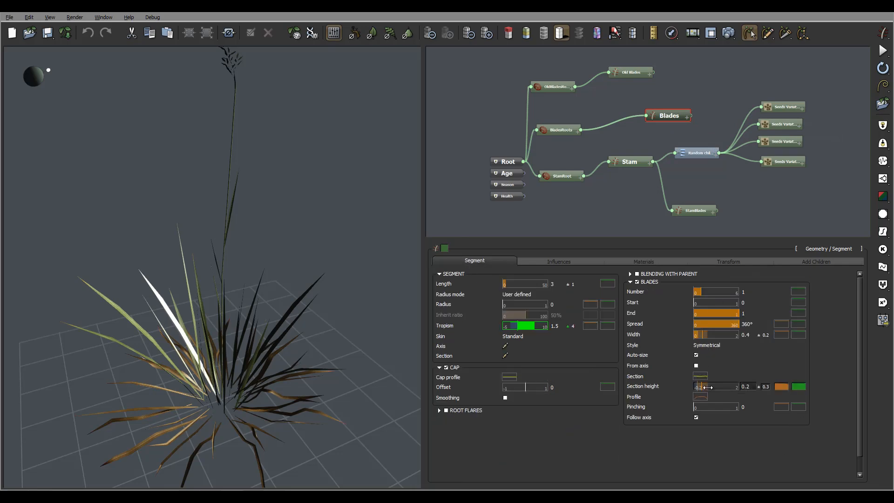
- Examine the grass blades' shape and folded sections up close, and view the whole plant from several angles
{"action": "left_click_drag", "start_coordinate": [173, 320], "coordinate": [301, 271]}
{"action": "scroll", "coordinate": [247, 393], "scroll_direction": "up", "scroll_amount": 8}
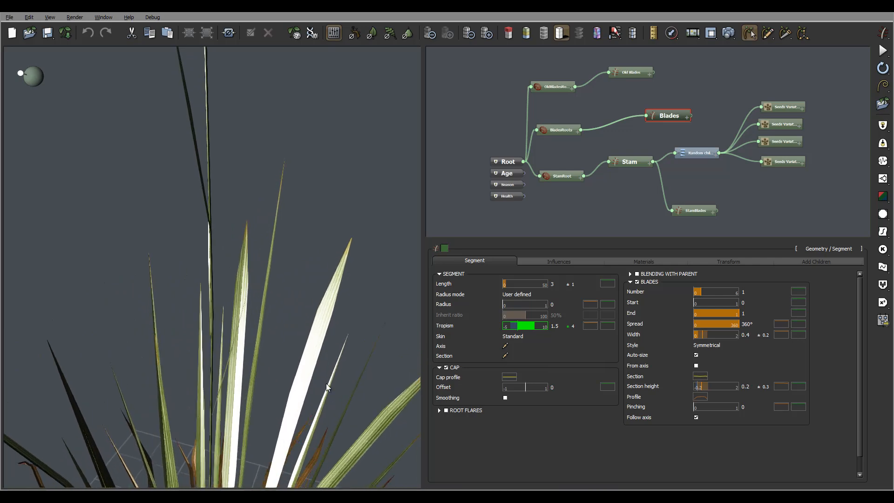
{"action": "left_click_drag", "start_coordinate": [327, 387], "coordinate": [252, 366]}
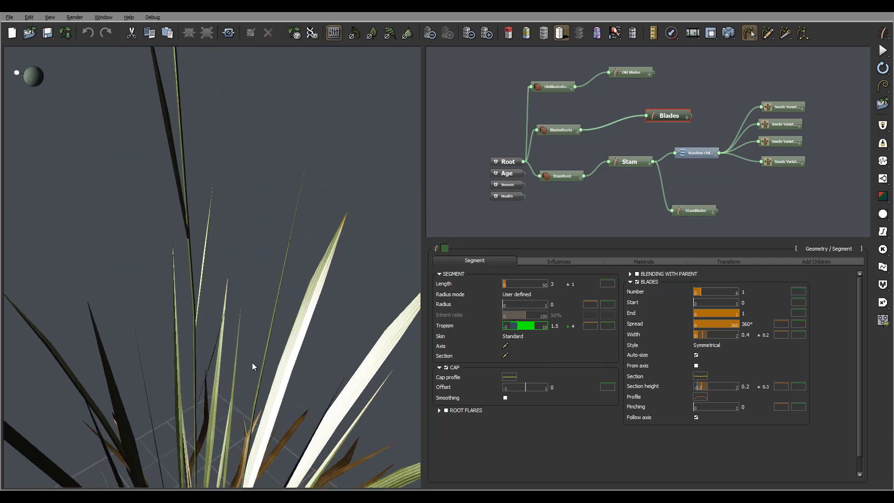
{"action": "scroll", "coordinate": [289, 294], "scroll_direction": "down", "scroll_amount": 10}
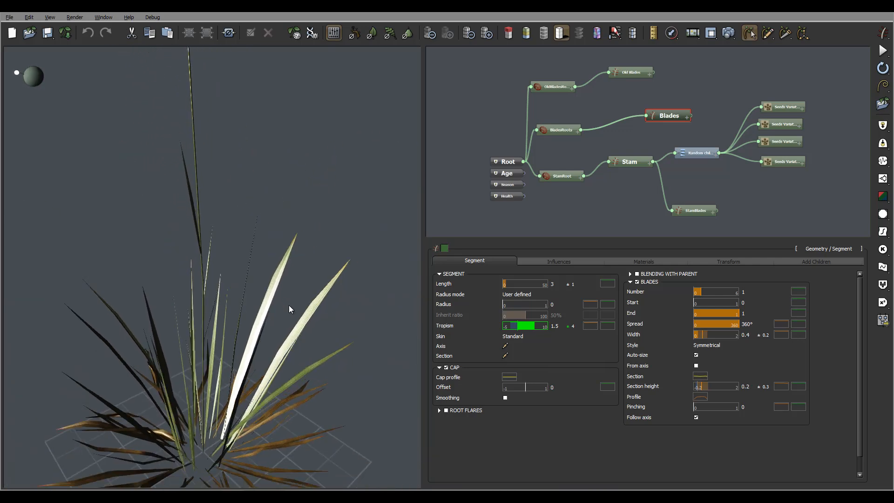
{"action": "left_click_drag", "start_coordinate": [309, 359], "coordinate": [299, 316]}
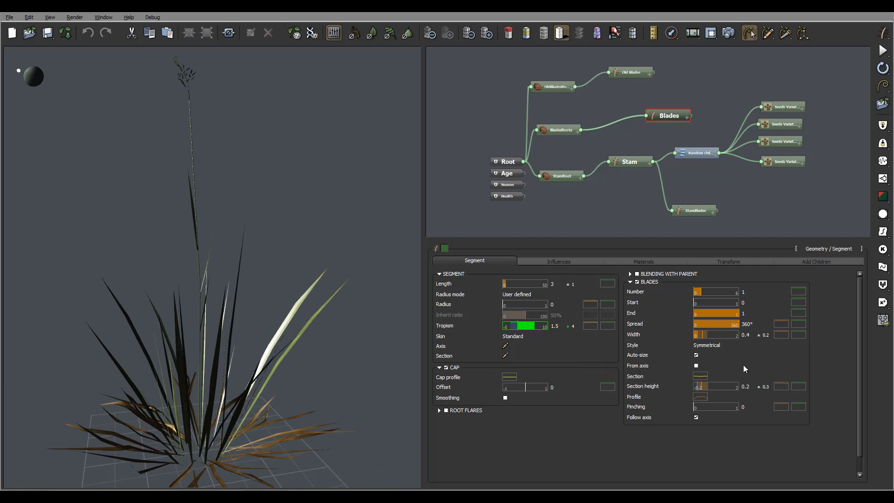
{"action": "left_click_drag", "start_coordinate": [250, 359], "coordinate": [187, 185]}
{"action": "left_click_drag", "start_coordinate": [314, 308], "coordinate": [309, 260]}
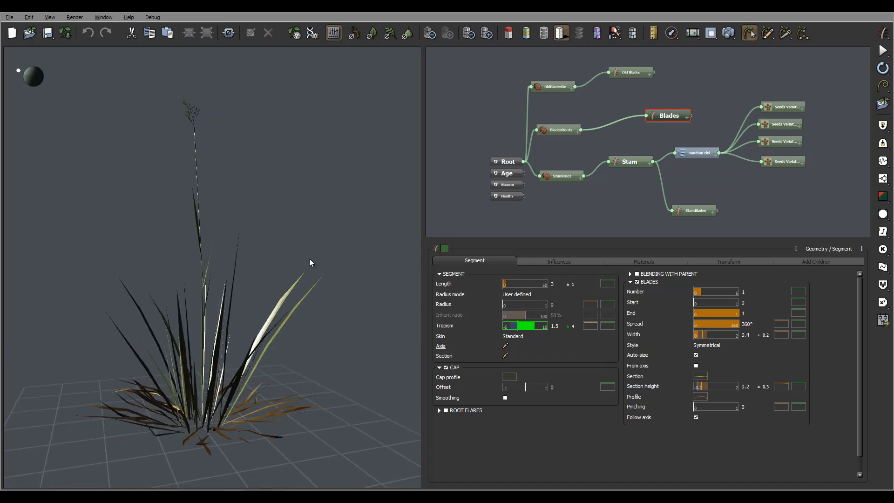
{"action": "left_click_drag", "start_coordinate": [276, 305], "coordinate": [307, 291]}
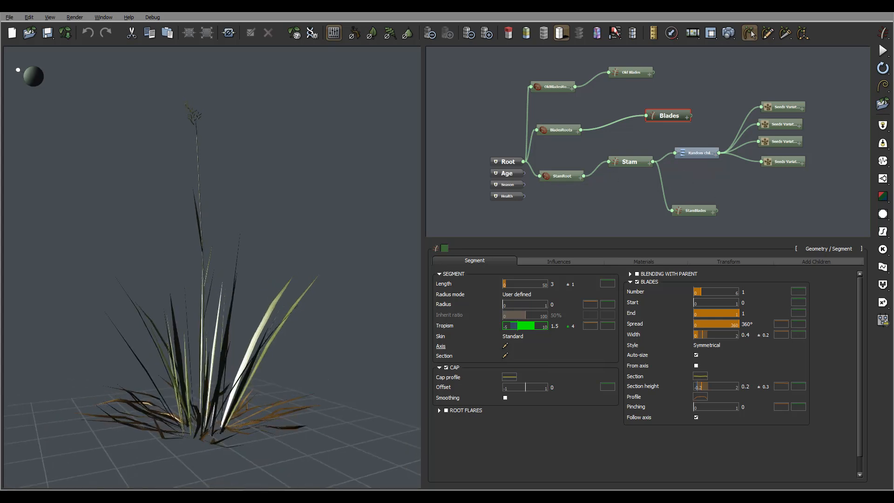